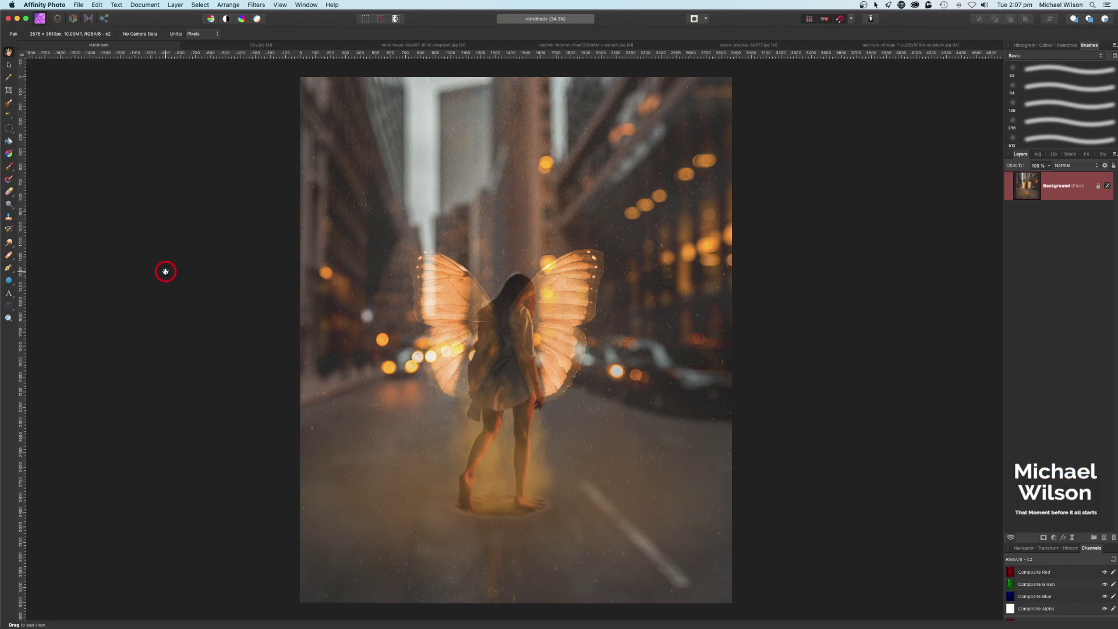
- Copy the manhole cover with a circular marquee selection from the drain photo and paste it into City.jpg
left_click(234, 47)
key("v")
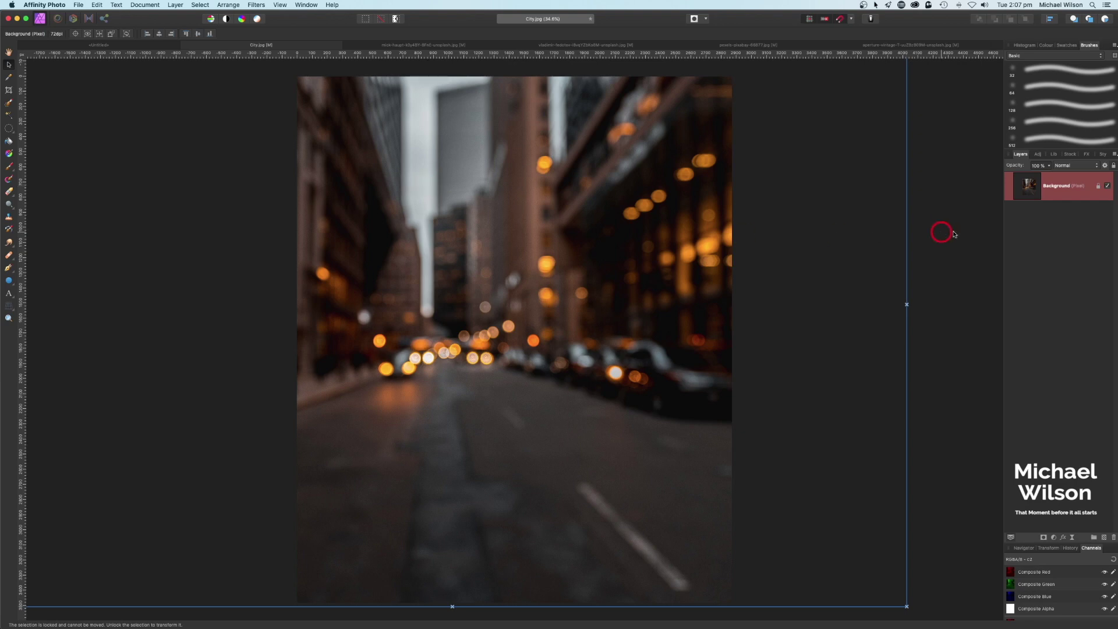
left_click(923, 234)
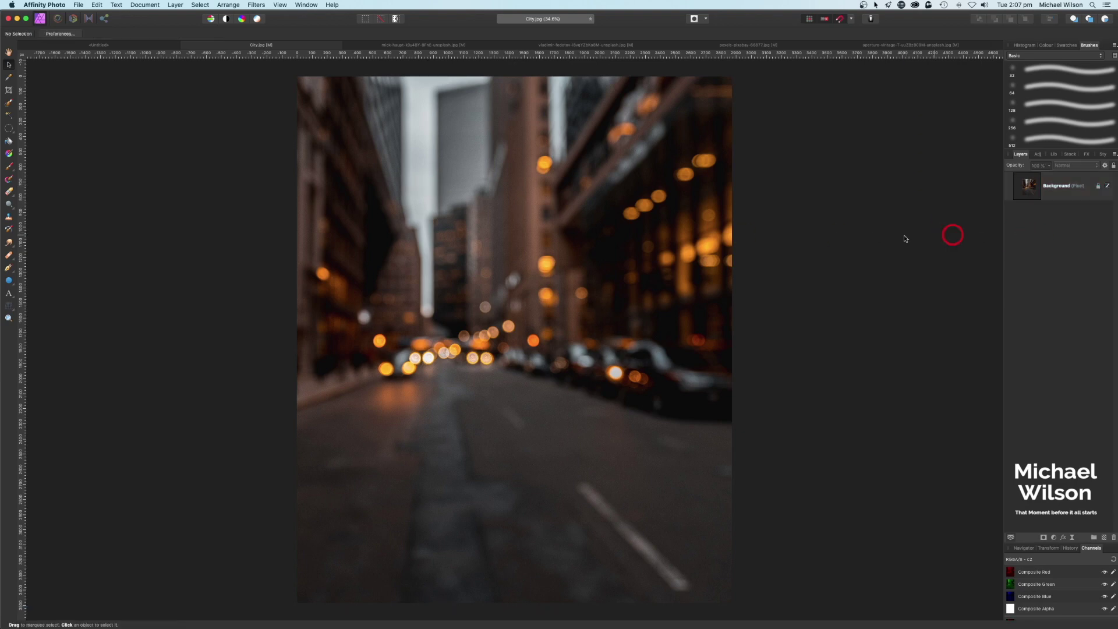
left_click(399, 46)
key("m")
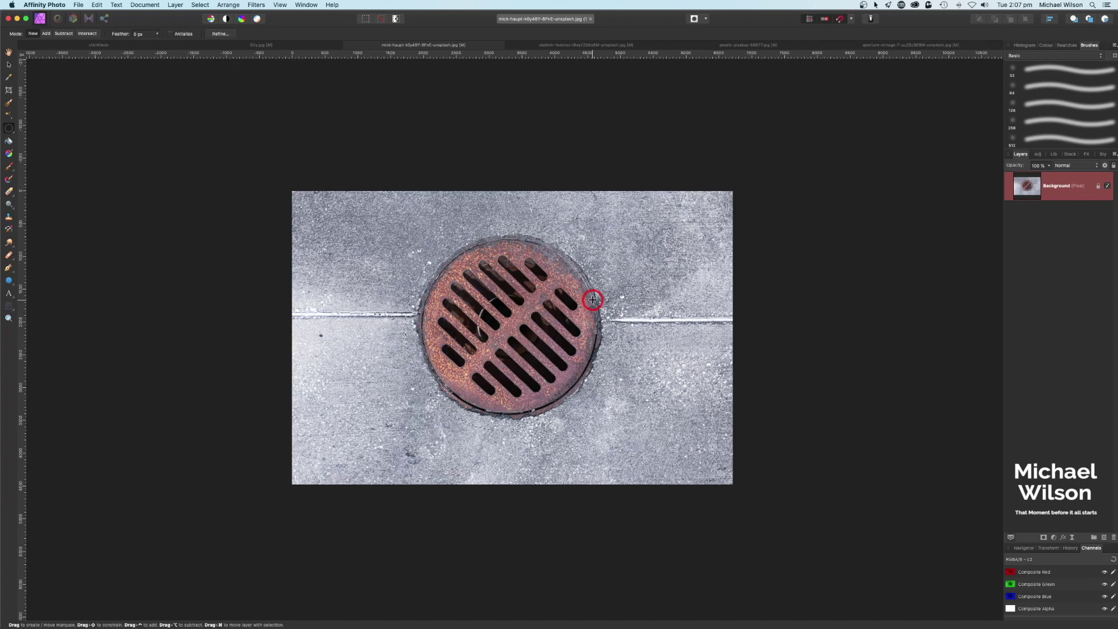
key("super+c")
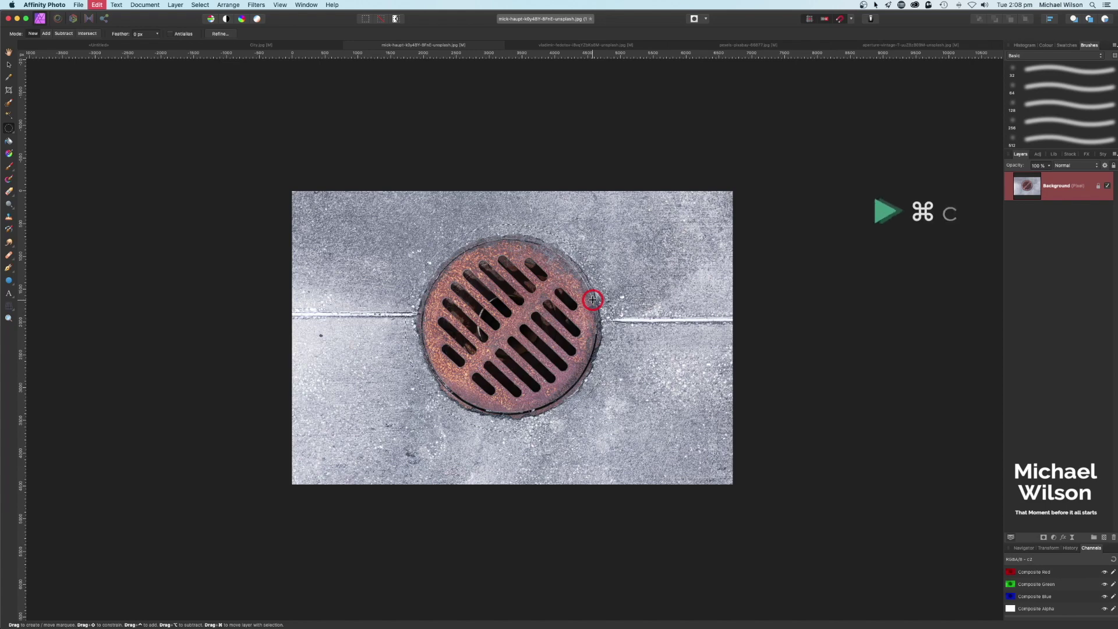
left_click(276, 46)
key("super+v")
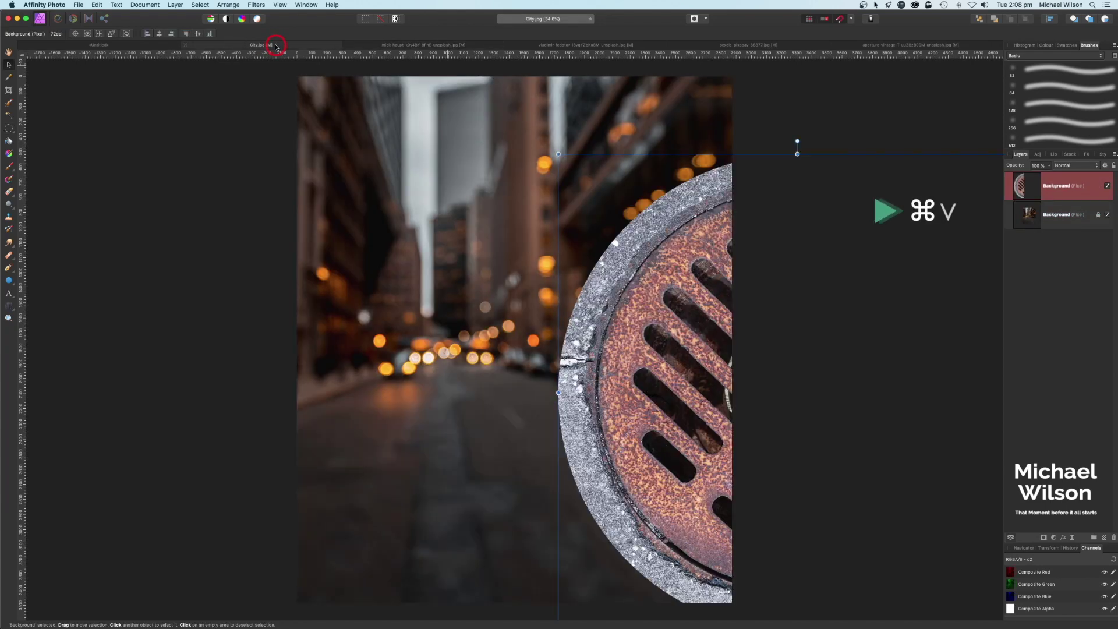
- Scale the pasted manhole cover down and place it on the road near the lower middle of the street photo
left_click(9, 65)
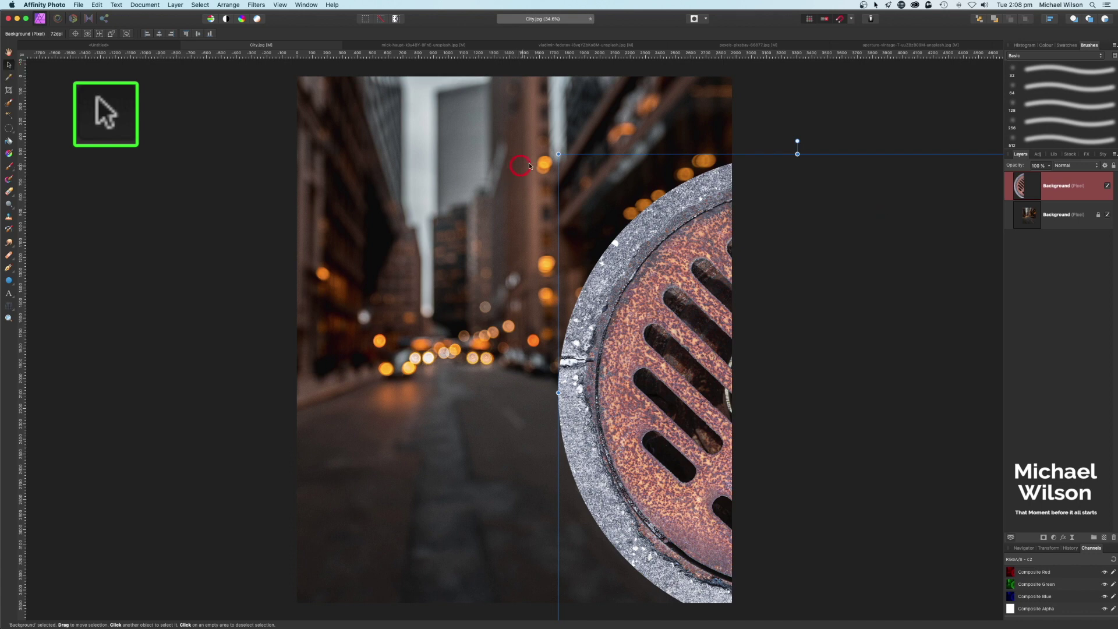
left_click_drag(558, 153, 821, 416)
left_click_drag(883, 432, 495, 439)
left_click_drag(559, 407, 536, 430)
left_click(501, 476)
left_click_drag(501, 477, 503, 472)
- Flatten the manhole cover with a single-plane Perspective transform so it lies on the road, and apply it
left_click(9, 326)
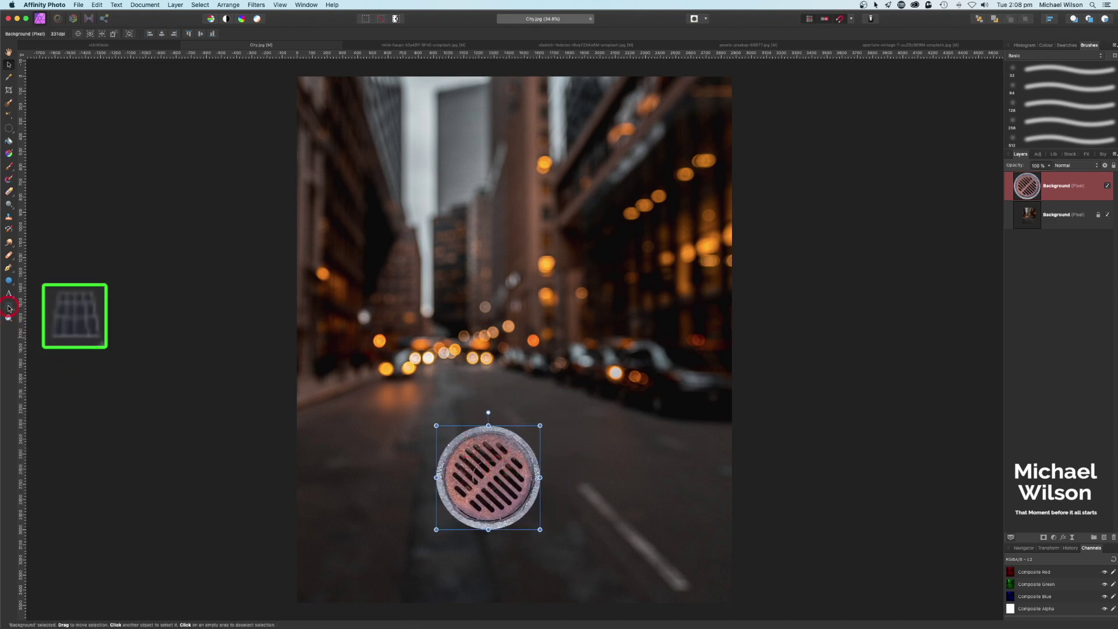
left_click_drag(437, 426, 458, 479)
left_click_drag(540, 426, 530, 492)
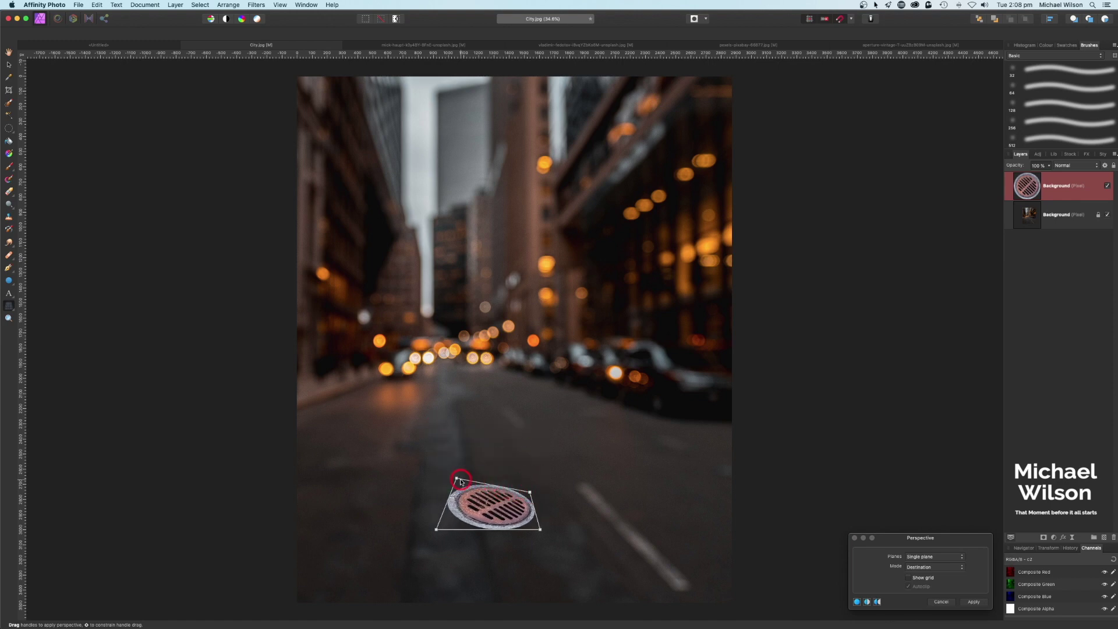
left_click_drag(457, 481, 452, 504)
left_click_drag(528, 494, 530, 512)
left_click_drag(453, 507, 451, 512)
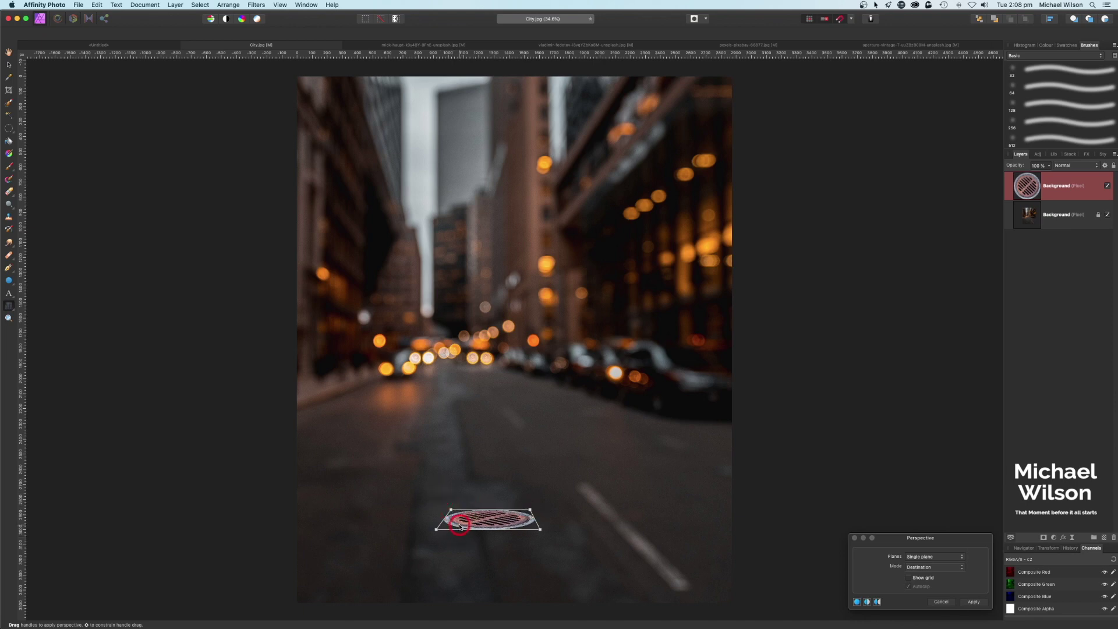
left_click(975, 602)
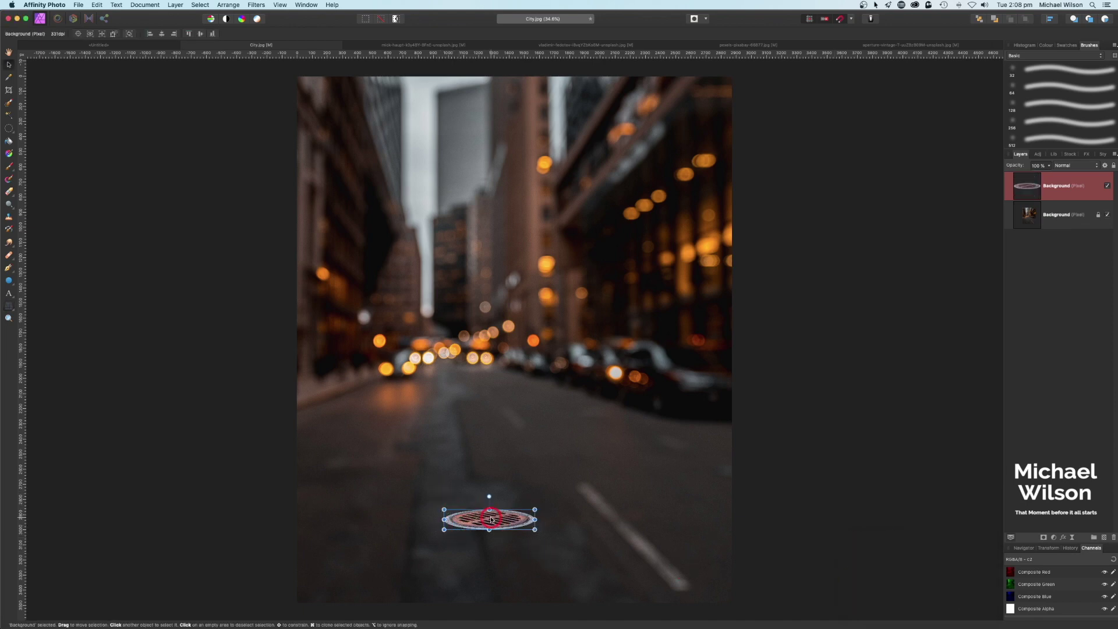
- Move the flattened cover slightly up the road and enlarge it a little, keeping its layer selected
left_click_drag(496, 520, 499, 489)
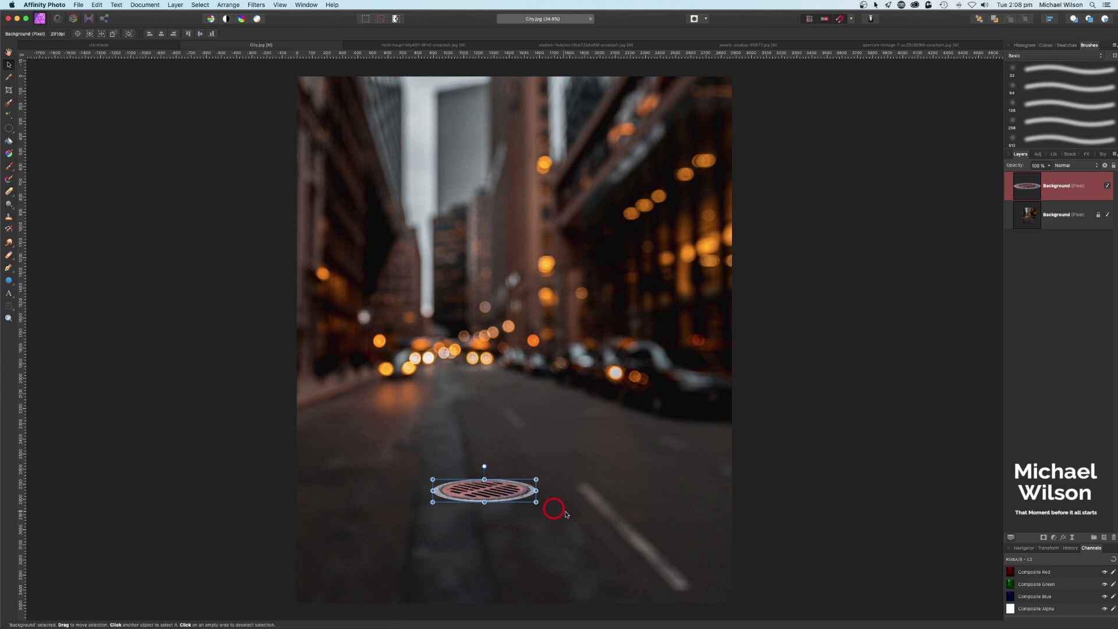
left_click(547, 502)
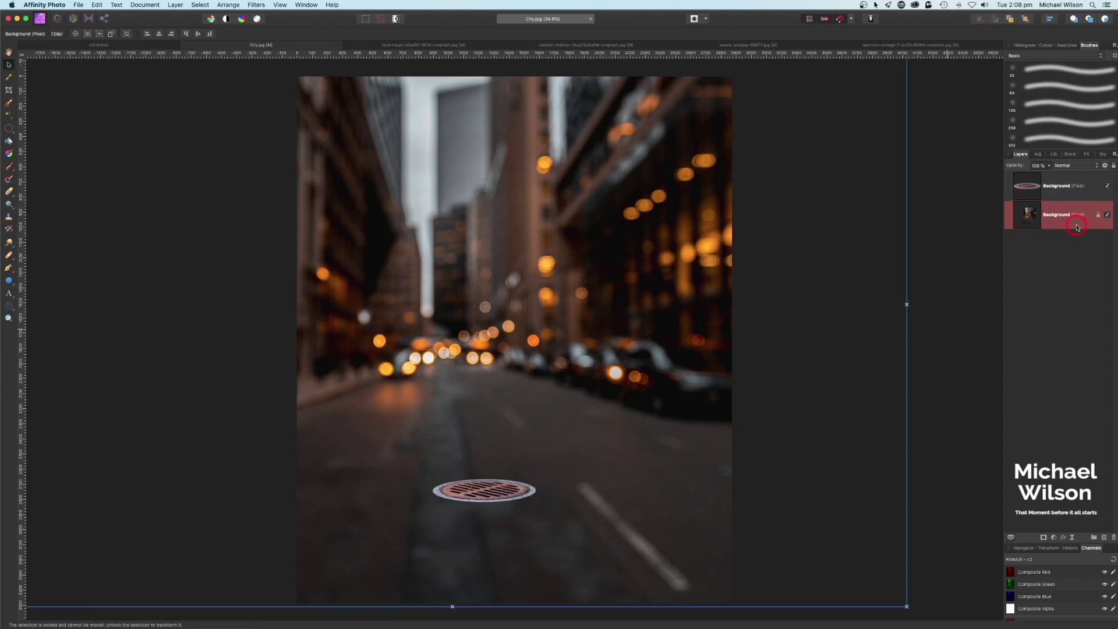
left_click(1051, 190)
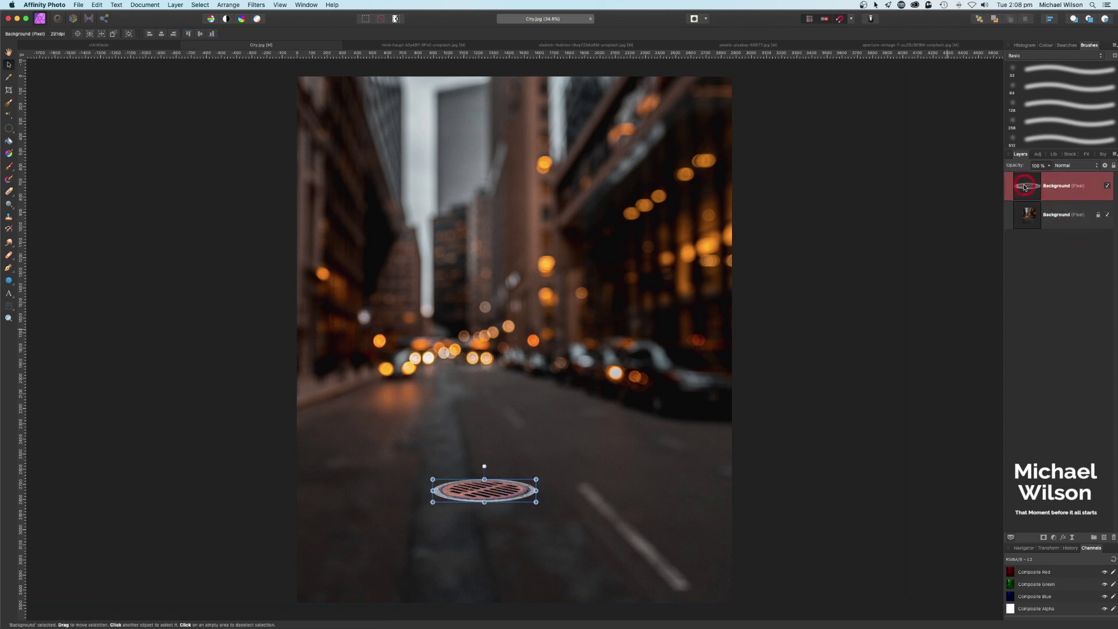
- Add a mask to the cover layer and set up the Paint Brush with the soft 512 px basic brush and black
left_click(1044, 537)
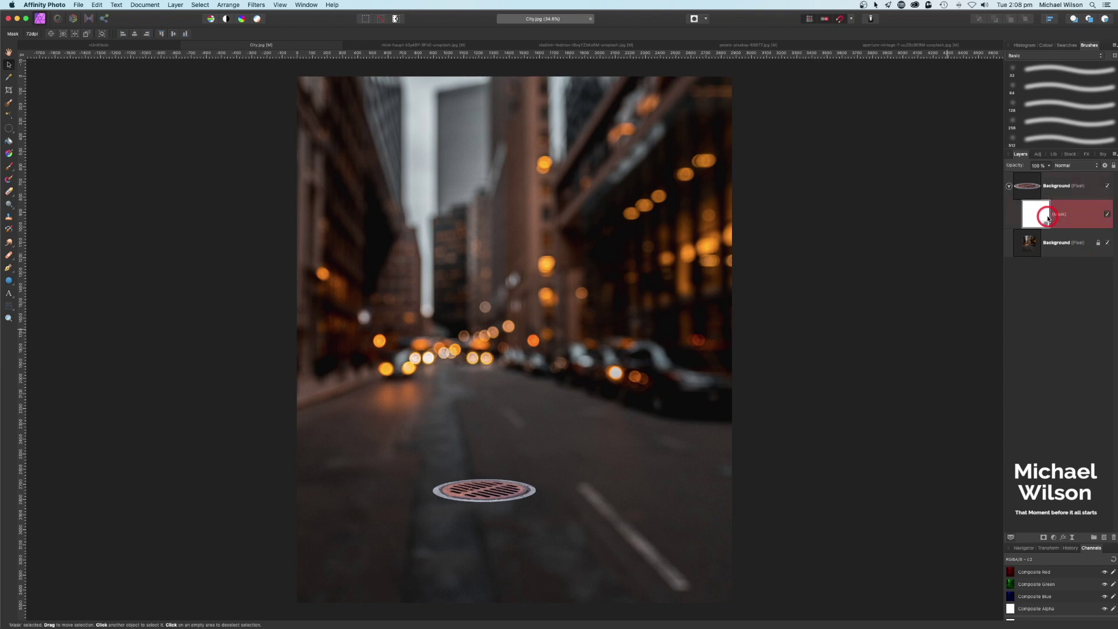
left_click(9, 166)
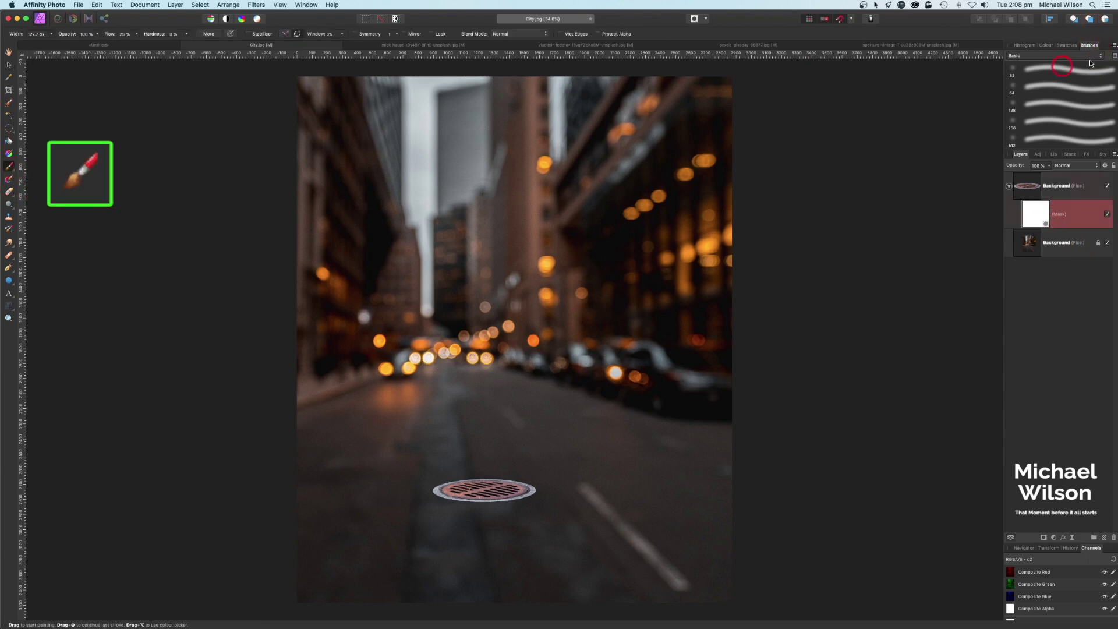
left_click(1071, 140)
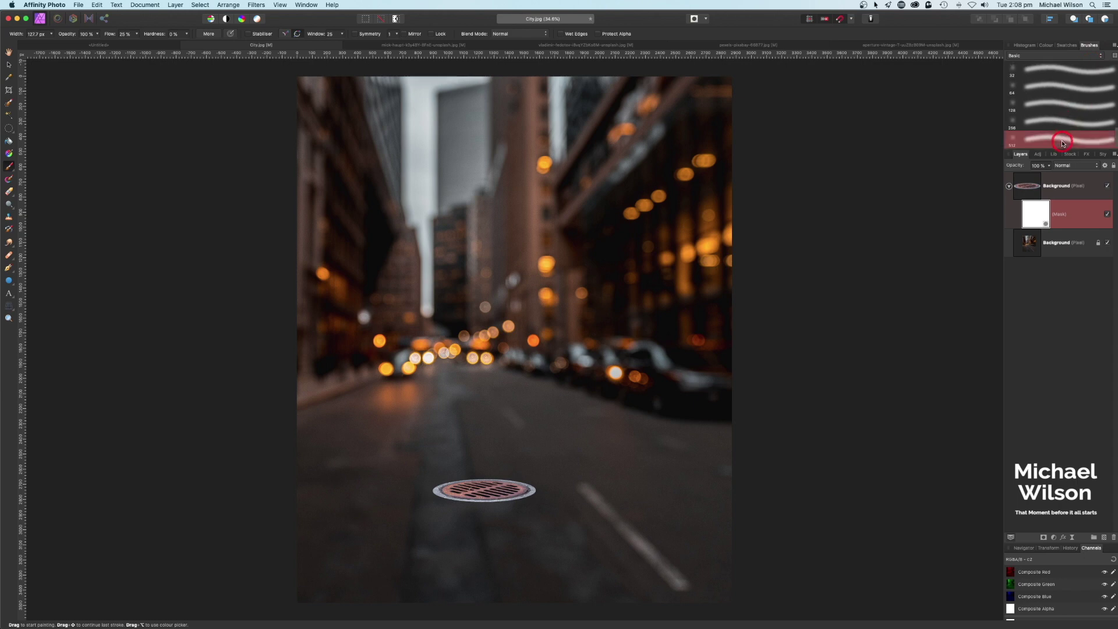
left_click(1047, 46)
left_click(1021, 65)
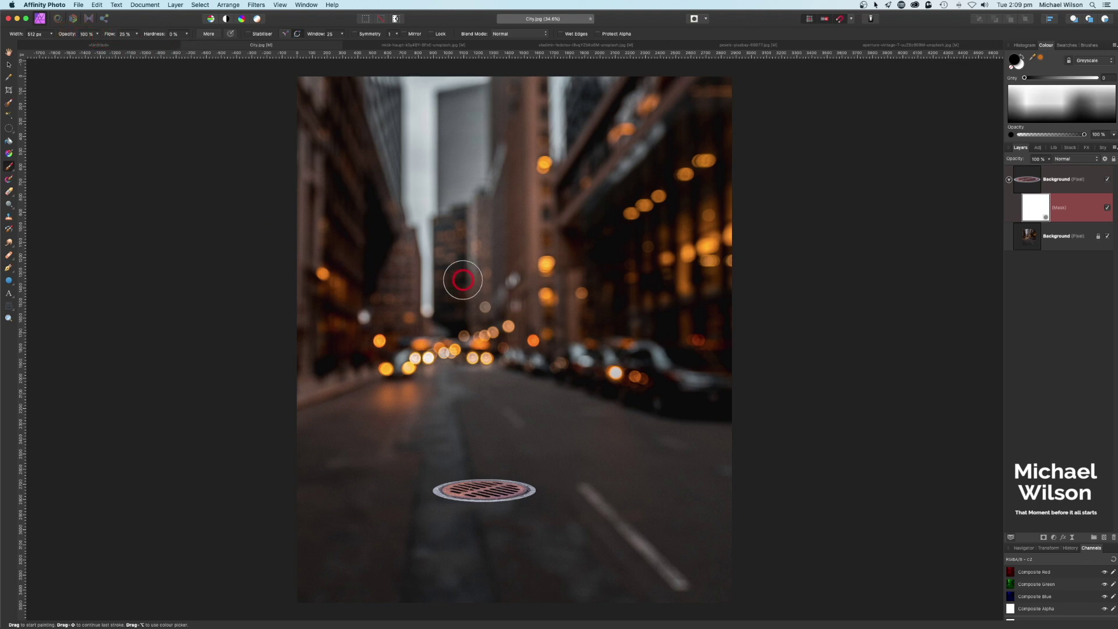
- Paint the grey concrete rim around the manhole cover out of the mask with a much smaller brush
scroll(463, 280, "up", 5)
left_click_drag(495, 427, 512, 177)
key("bracketleft")
key("bracketleft")
key("bracketleft")
key("bracketleft")
key("bracketleft")
key("bracketleft")
key("bracketleft")
key("bracketleft")
scroll(348, 468, "left", 1)
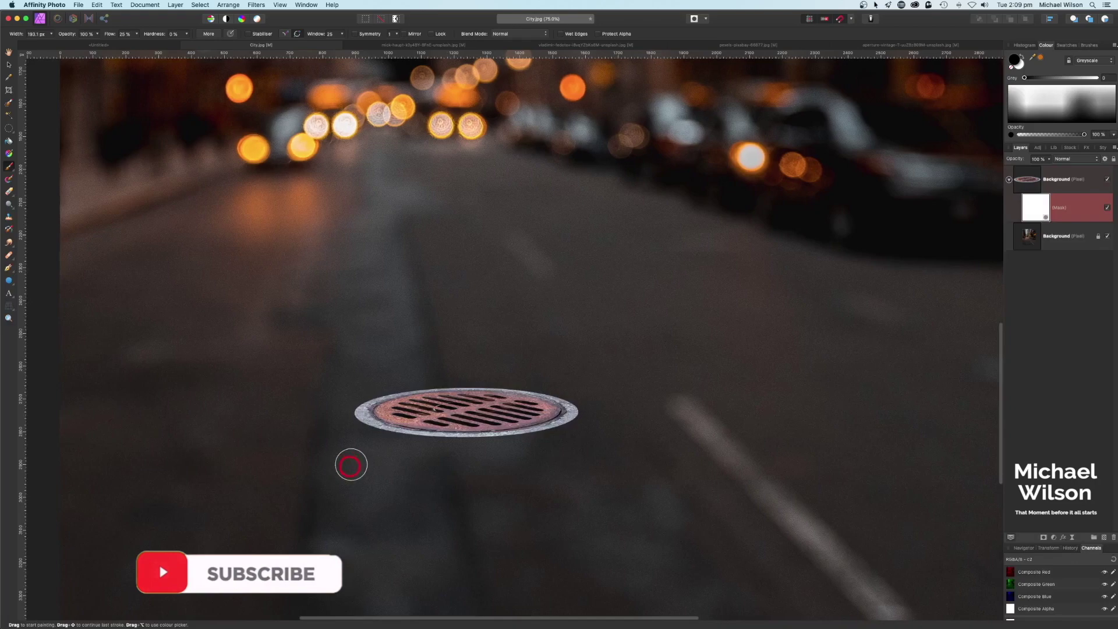
key("bracketleft")
key("bracketleft")
key("bracketleft")
key("bracketleft")
key("bracketleft")
key("bracketleft")
key("bracketleft")
key("bracketleft")
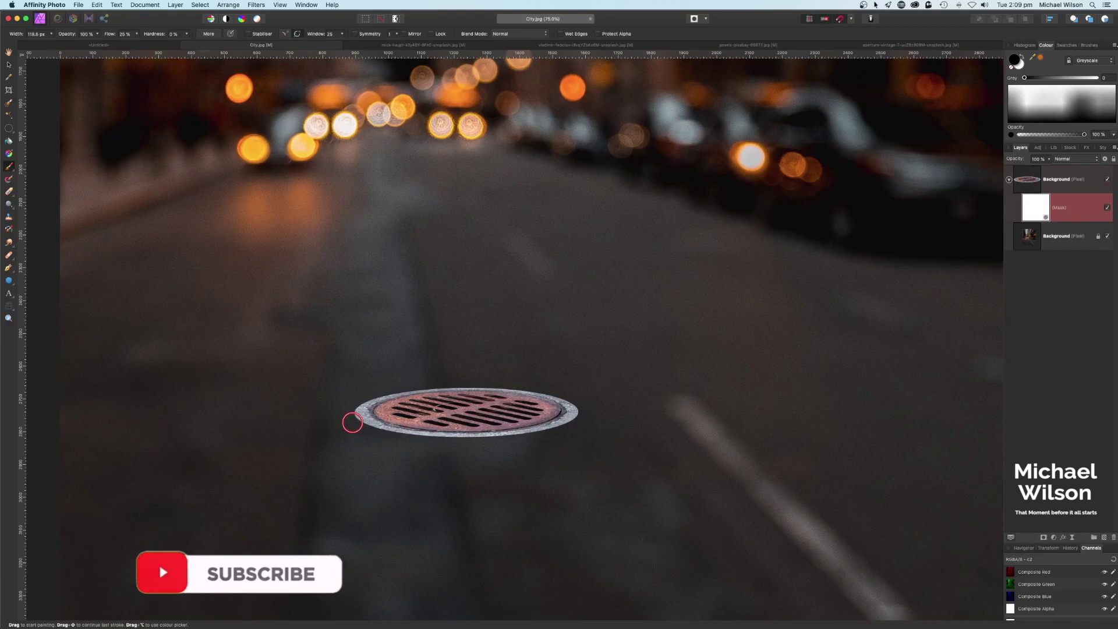
mouse_move(352, 422)
left_mouse_down()
mouse_move(503, 454)
mouse_move(504, 438)
mouse_move(519, 436)
mouse_move(431, 438)
mouse_move(359, 420)
mouse_move(373, 430)
mouse_move(355, 414)
mouse_move(379, 396)
mouse_move(356, 414)
mouse_move(378, 429)
mouse_move(364, 411)
mouse_move(370, 422)
mouse_move(378, 401)
mouse_move(371, 407)
mouse_move(396, 429)
mouse_move(442, 434)
mouse_move(377, 422)
mouse_move(380, 432)
mouse_move(548, 425)
mouse_move(350, 387)
mouse_move(502, 385)
mouse_move(453, 389)
mouse_move(569, 398)
mouse_move(427, 388)
mouse_move(548, 394)
mouse_move(572, 418)
mouse_move(572, 401)
mouse_move(554, 396)
mouse_move(572, 411)
mouse_move(542, 437)
left_mouse_up()
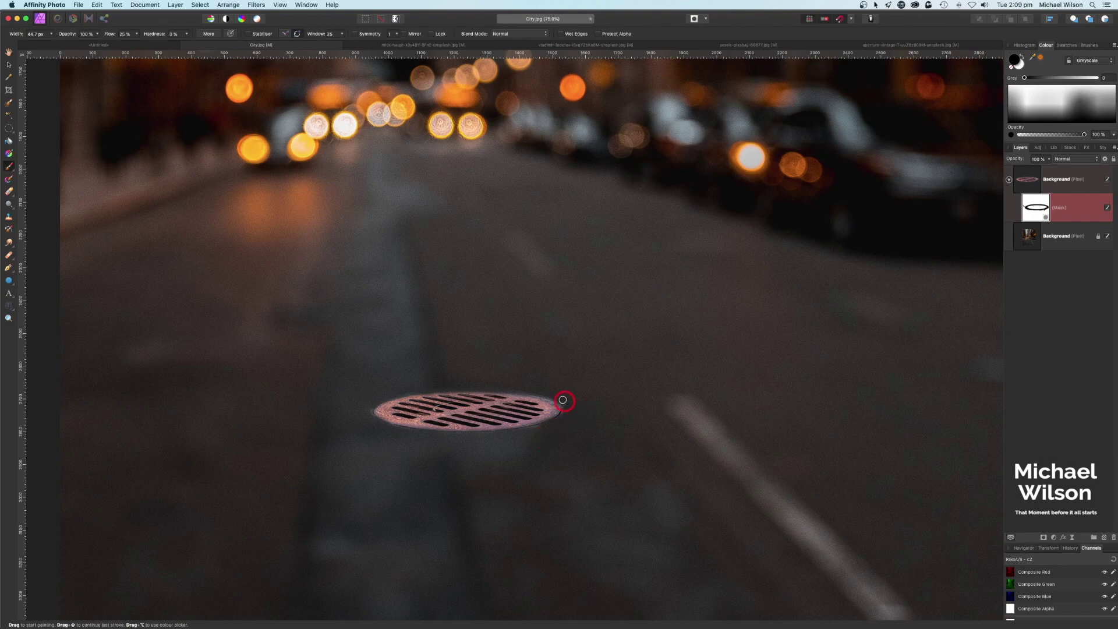
mouse_move(363, 426)
left_mouse_down()
mouse_move(499, 449)
mouse_move(579, 437)
left_mouse_up()
key("super+0")
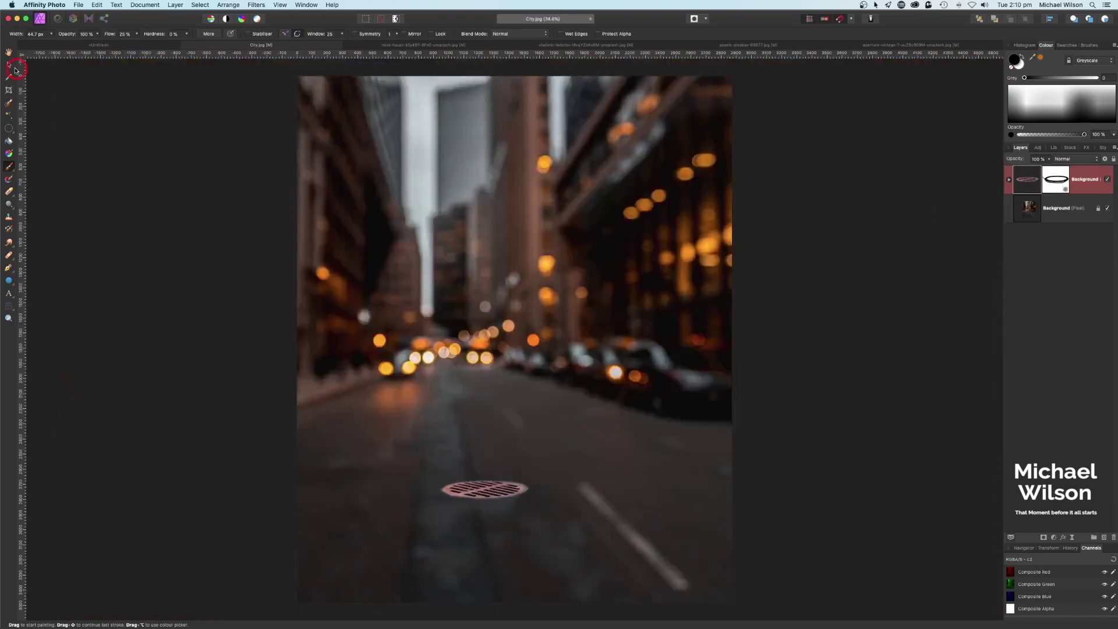
- Stretch the masked cover slightly wider and taller on the road, keeping its layer selected
left_click(8, 67)
left_click_drag(519, 490, 544, 490)
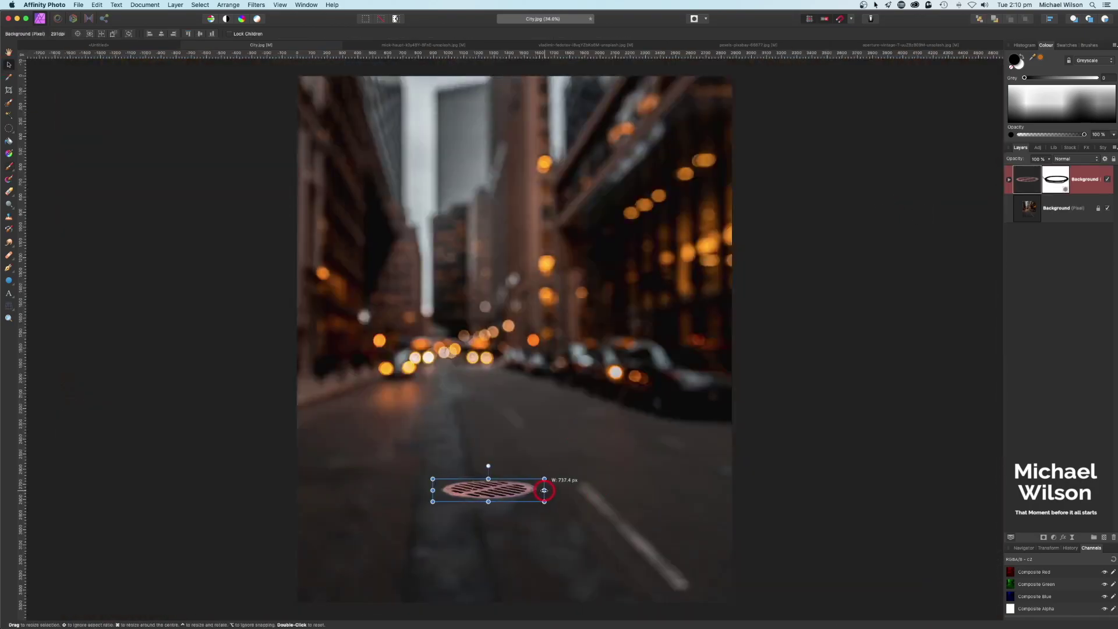
left_click_drag(443, 494, 422, 492)
left_click(487, 484)
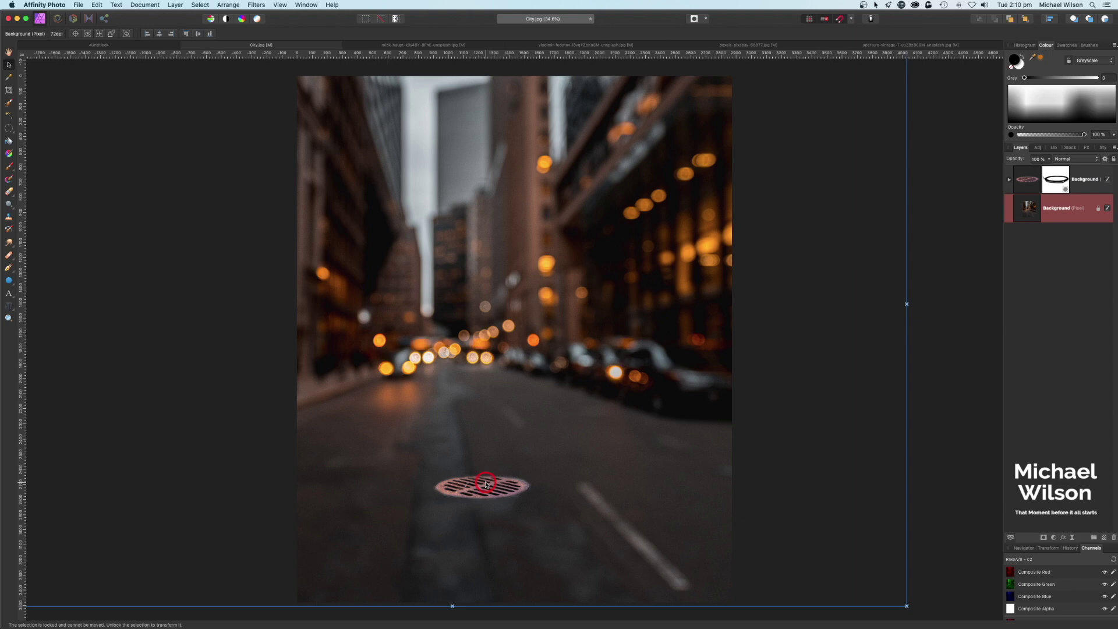
left_click(1043, 181)
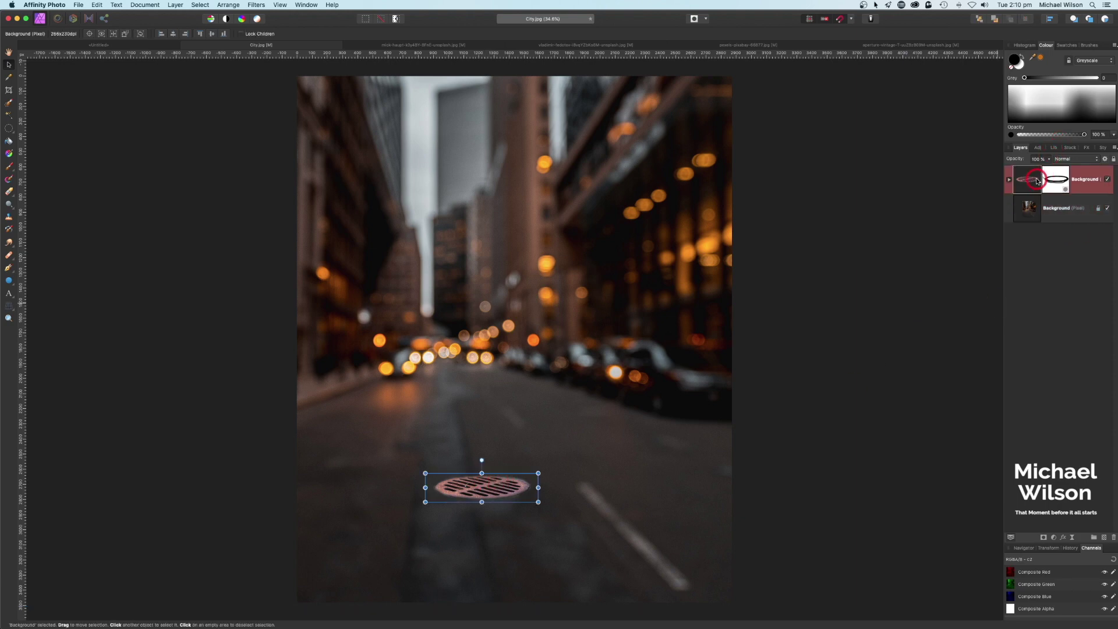
- Draw a wide ellipse above the road with a 20 pt black stroke and set its fill opacity to 0
left_click(13, 284)
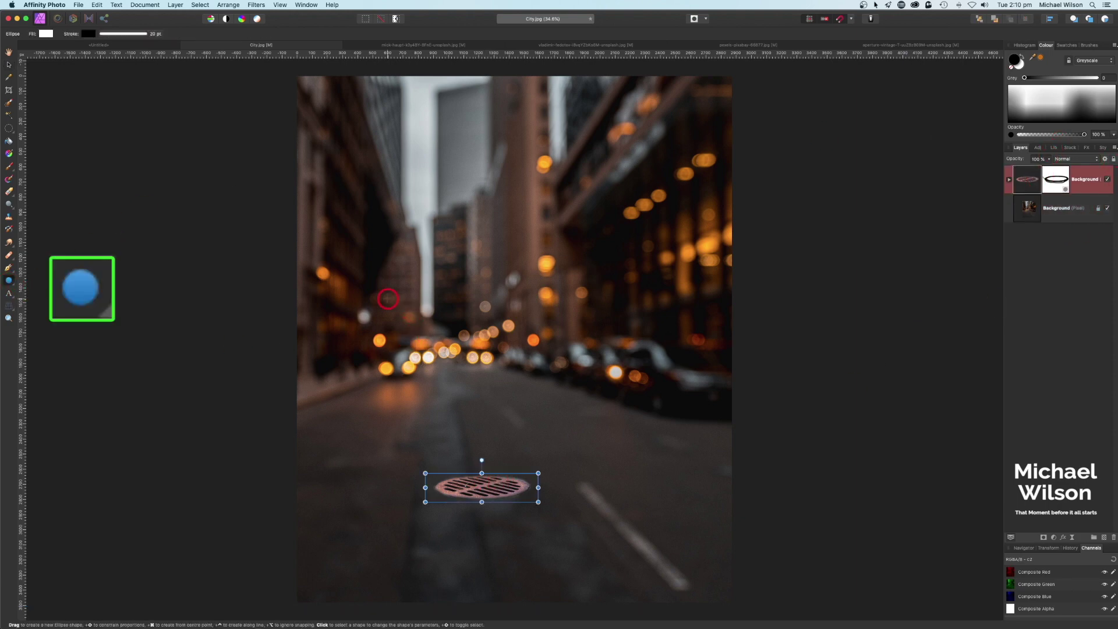
left_click(49, 33)
left_click_drag(170, 140, 129, 145)
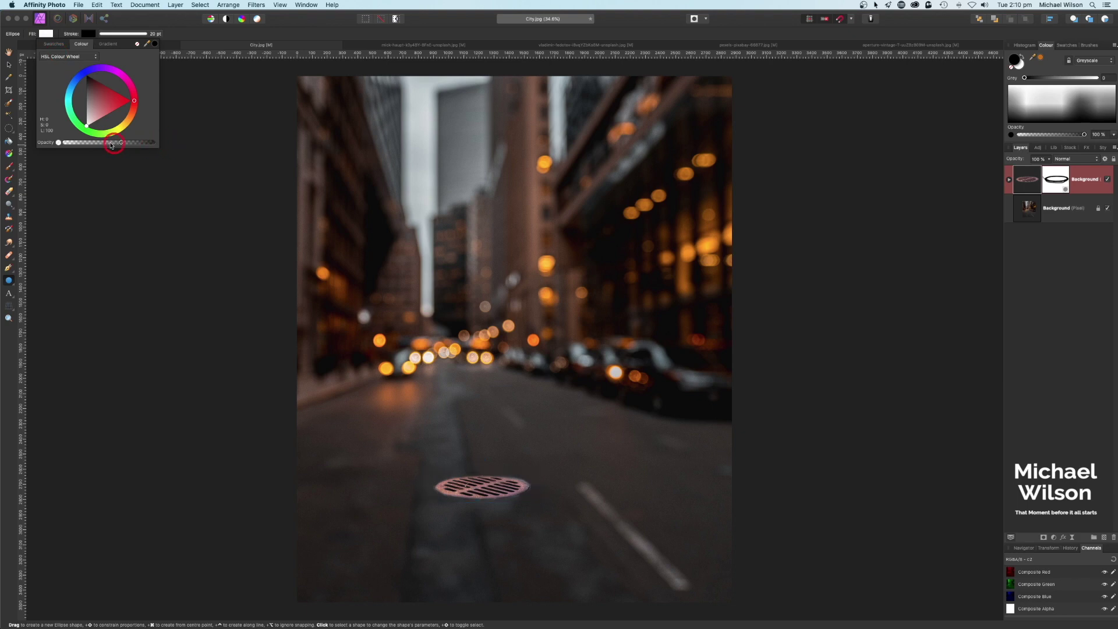
left_click_drag(63, 138, 61, 140)
left_click(88, 35)
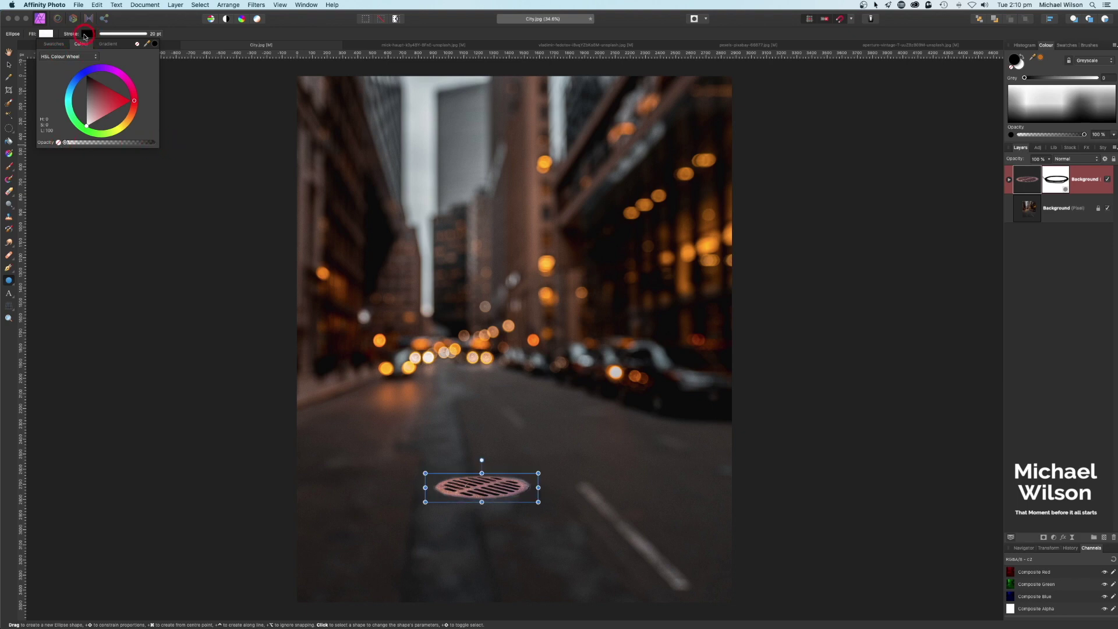
left_click(112, 36)
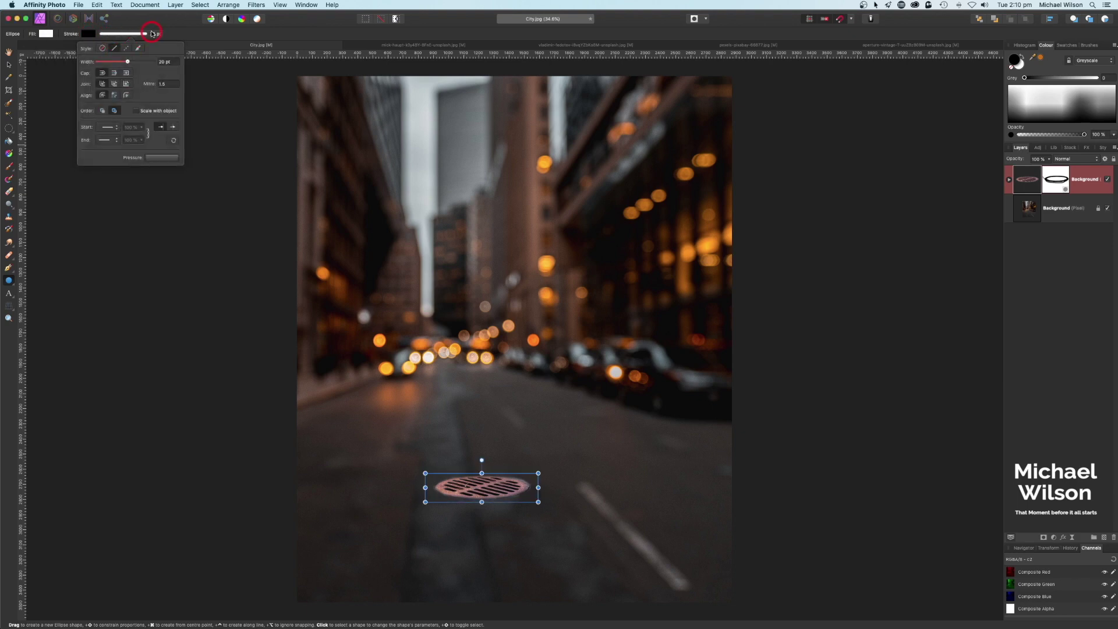
mouse_move(342, 304)
left_mouse_down()
mouse_move(385, 347)
mouse_move(472, 354)
left_mouse_up()
left_click(46, 33)
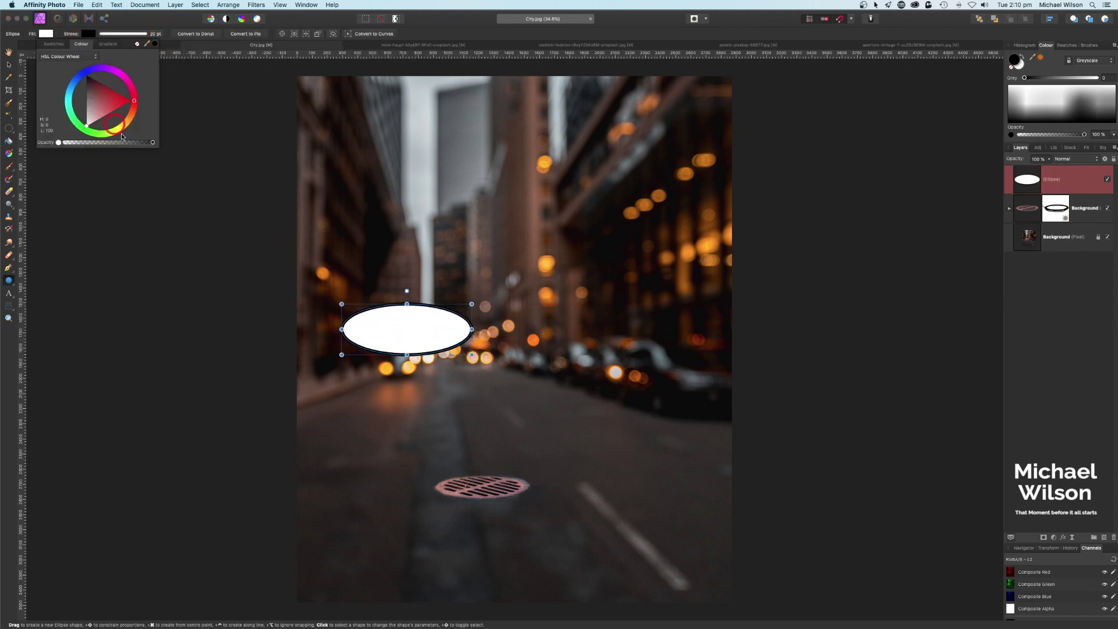
left_click_drag(153, 144, 59, 143)
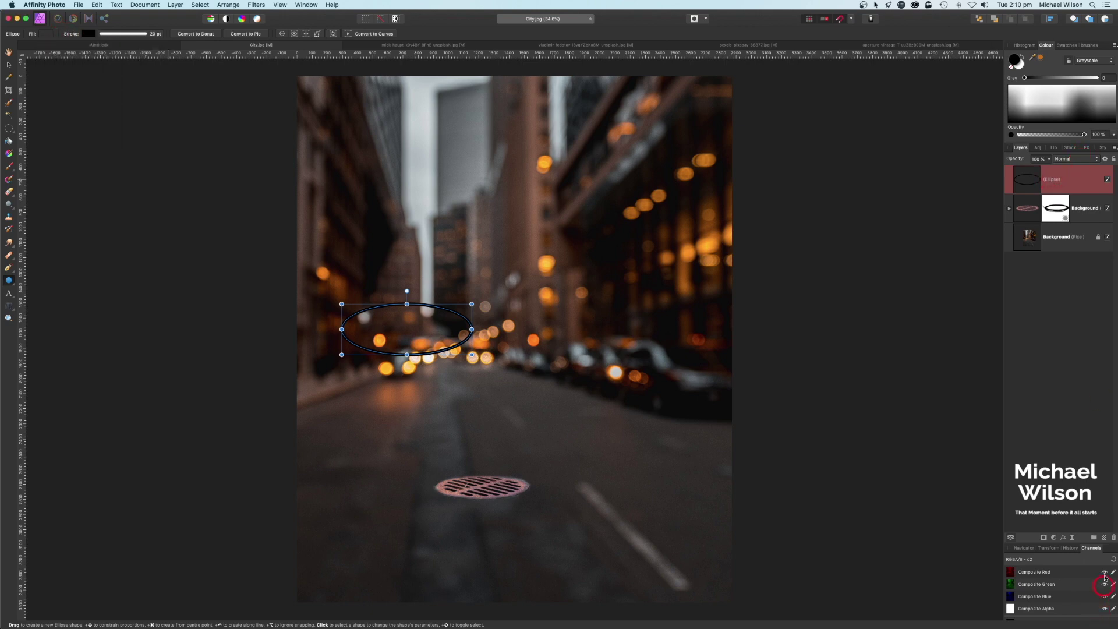
- Apply a live Gaussian Blur with a radius of 21.6 px to the ellipse and collapse its layer
left_click(1073, 538)
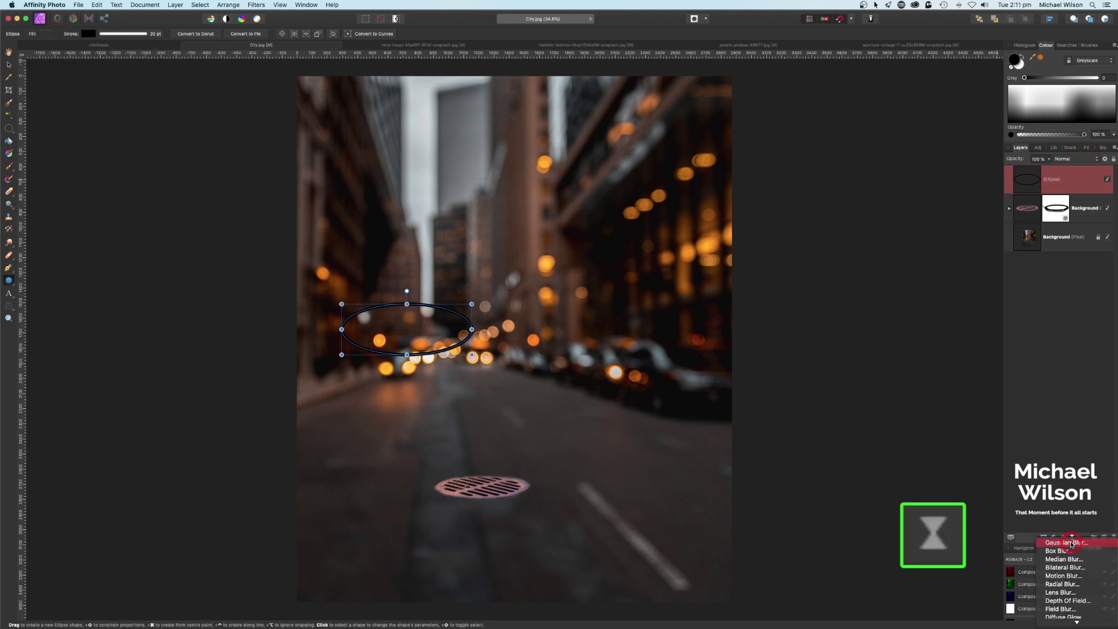
left_click(1066, 542)
left_click_drag(861, 587, 913, 587)
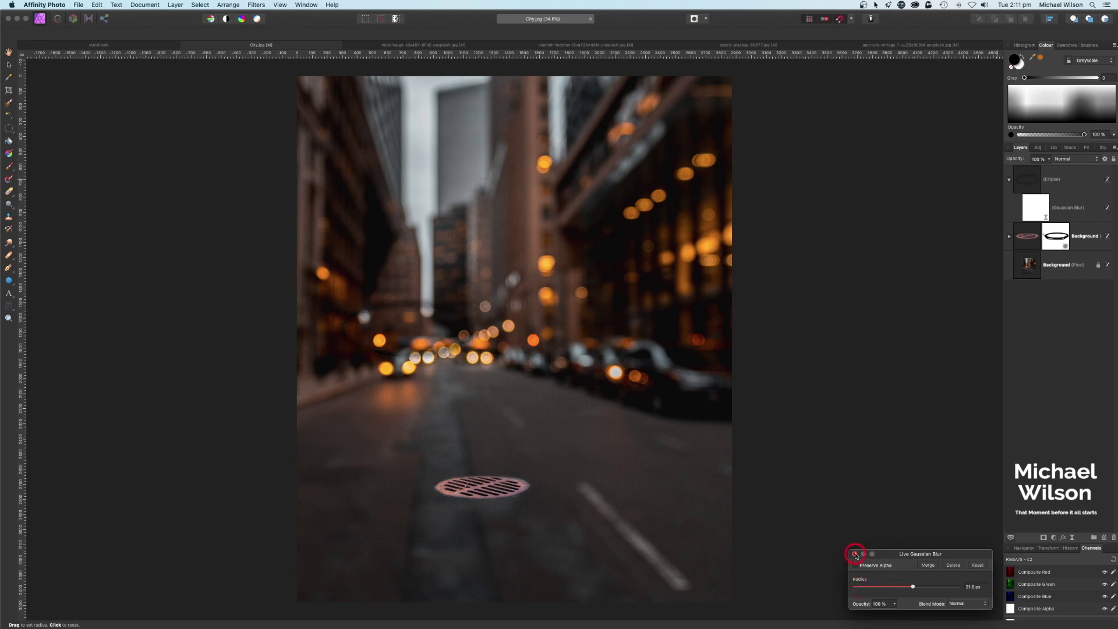
left_click(855, 555)
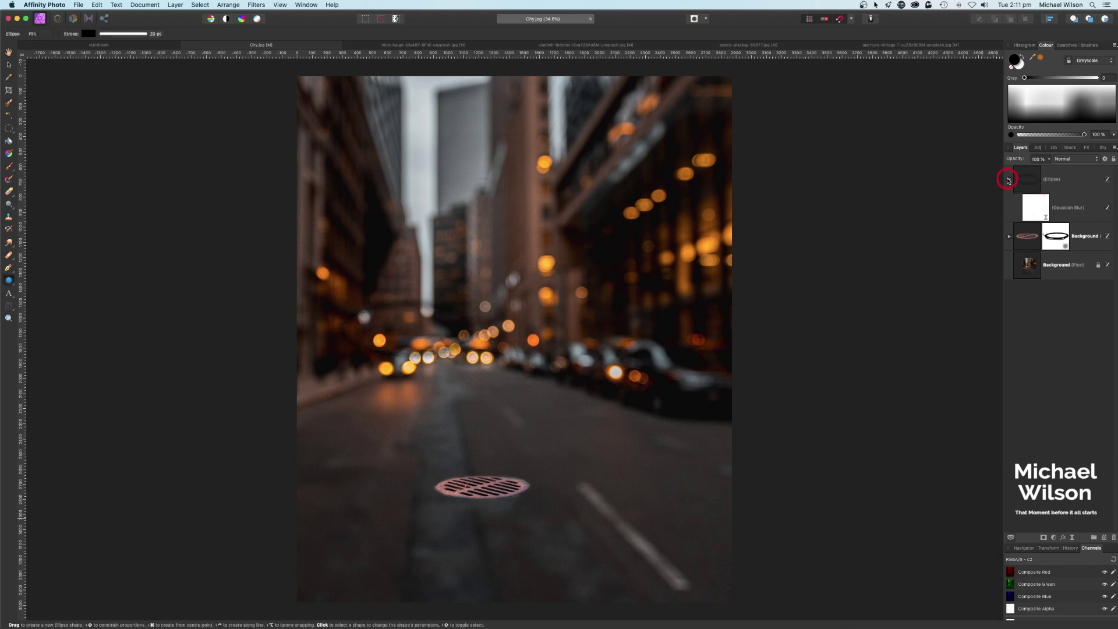
left_click(1008, 180)
- Move the blurred ellipse onto the manhole cover and resize it to fit around the rim as a shadow
left_click(1025, 179)
key("v")
left_click_drag(444, 343, 483, 505)
left_click_drag(546, 485, 534, 486)
left_click(442, 493)
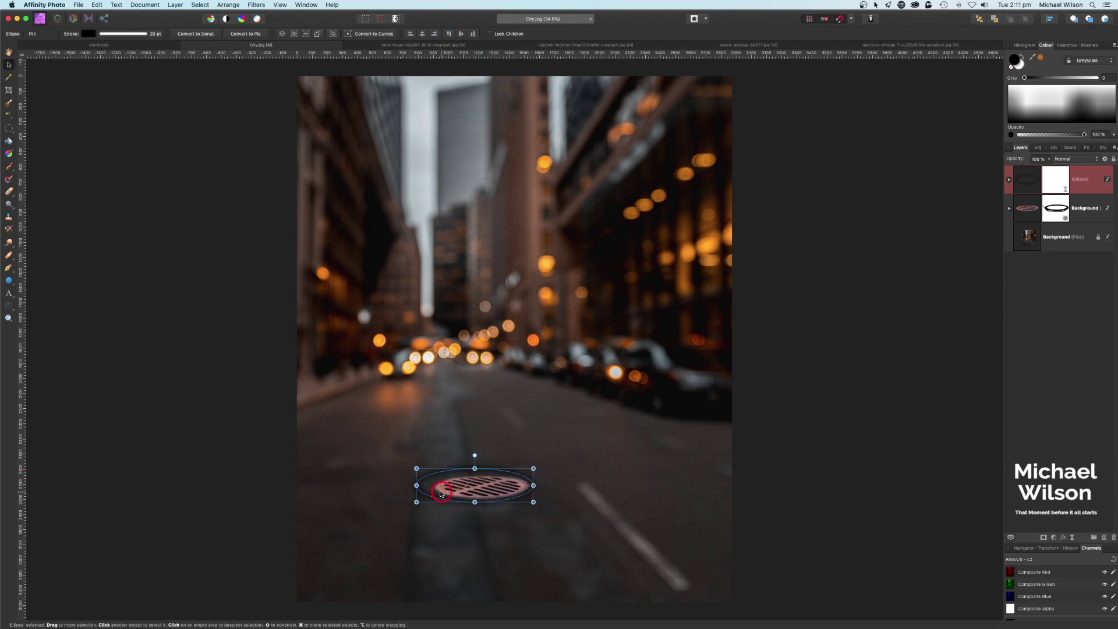
left_click_drag(417, 485, 491, 500)
left_click(662, 500)
left_click(807, 482)
left_click(1059, 179)
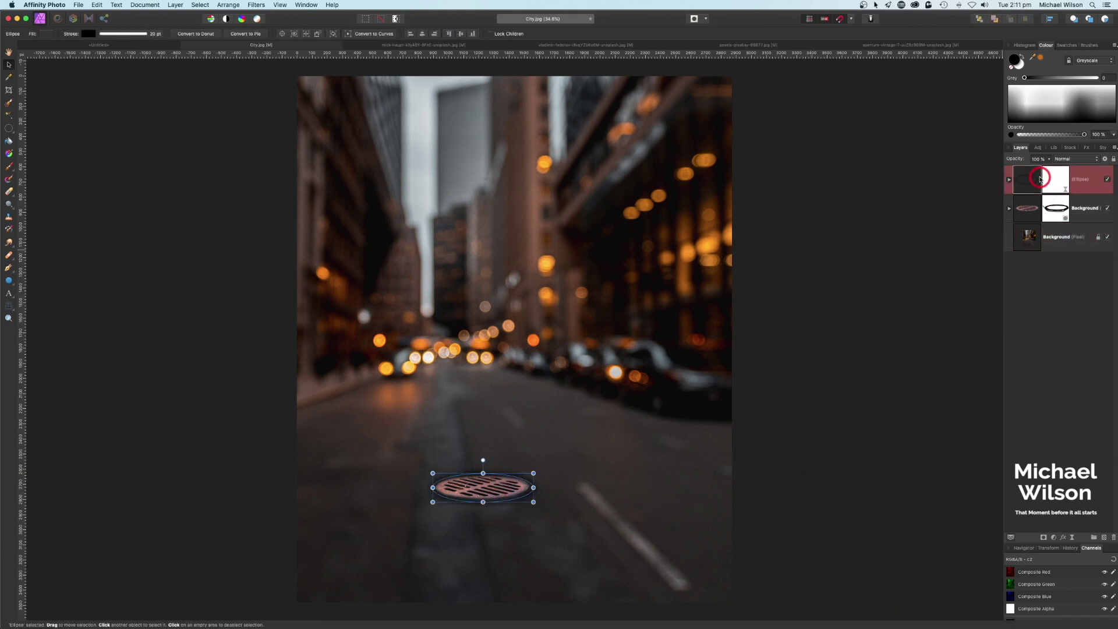
- Increase the ellipse shadow's live Gaussian Blur radius to about 34.9 px
left_click(1063, 180)
double_click(1043, 199)
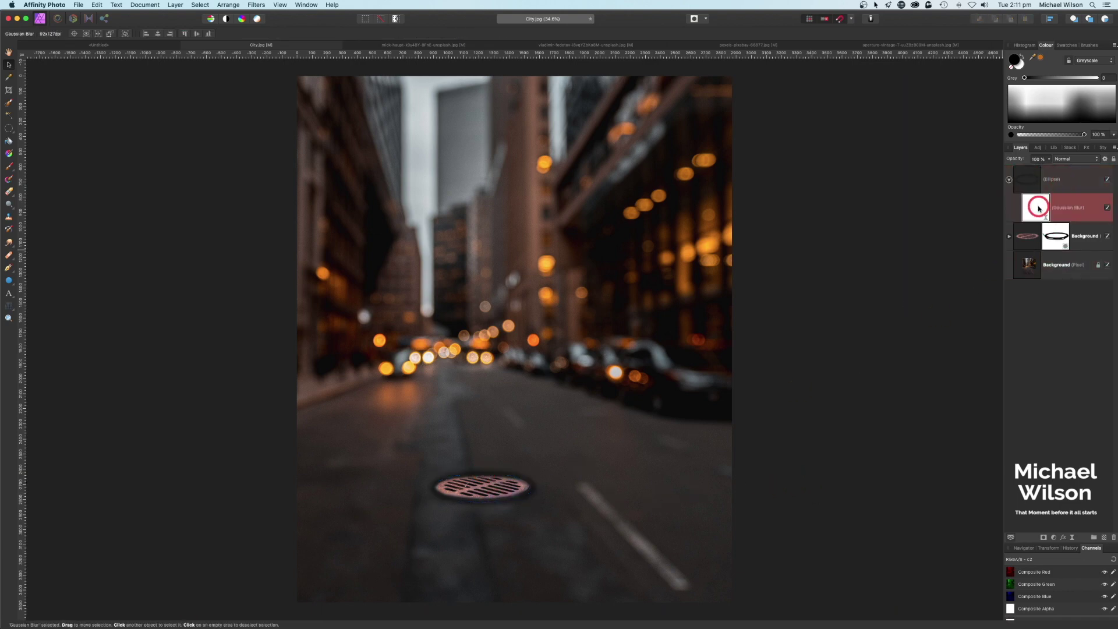
left_click_drag(916, 590, 930, 590)
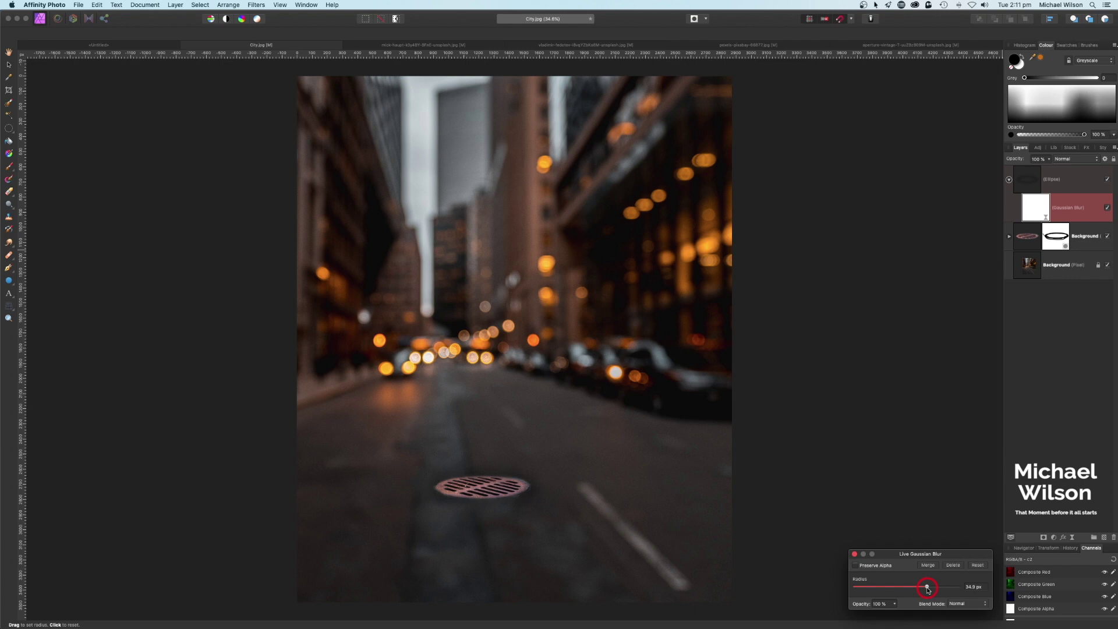
left_click(855, 554)
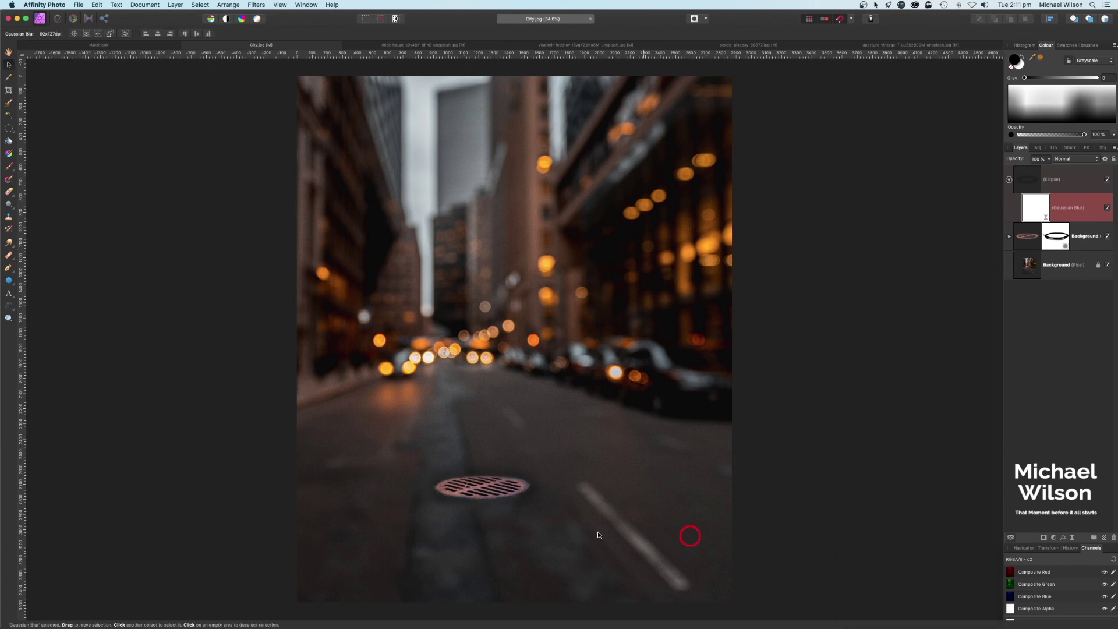
- In the photo of the woman on the rock, select her figure with the Selection Brush and copy it
left_click(544, 46)
key("w")
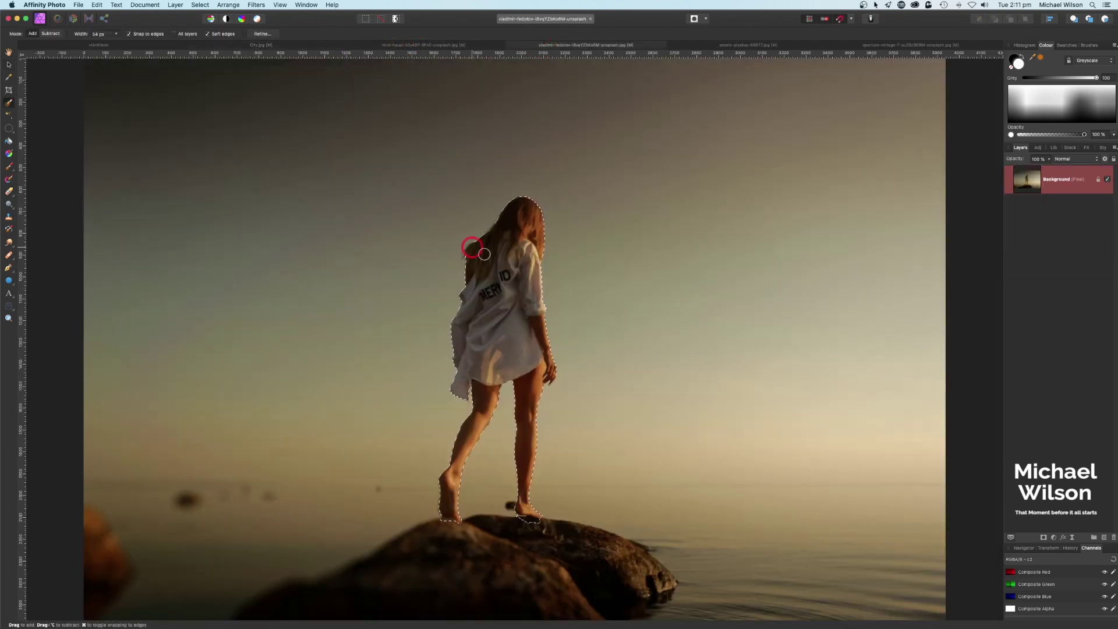
mouse_move(528, 352)
left_mouse_down()
mouse_move(511, 299)
mouse_move(514, 240)
mouse_move(518, 403)
mouse_move(521, 209)
mouse_move(520, 238)
left_mouse_up()
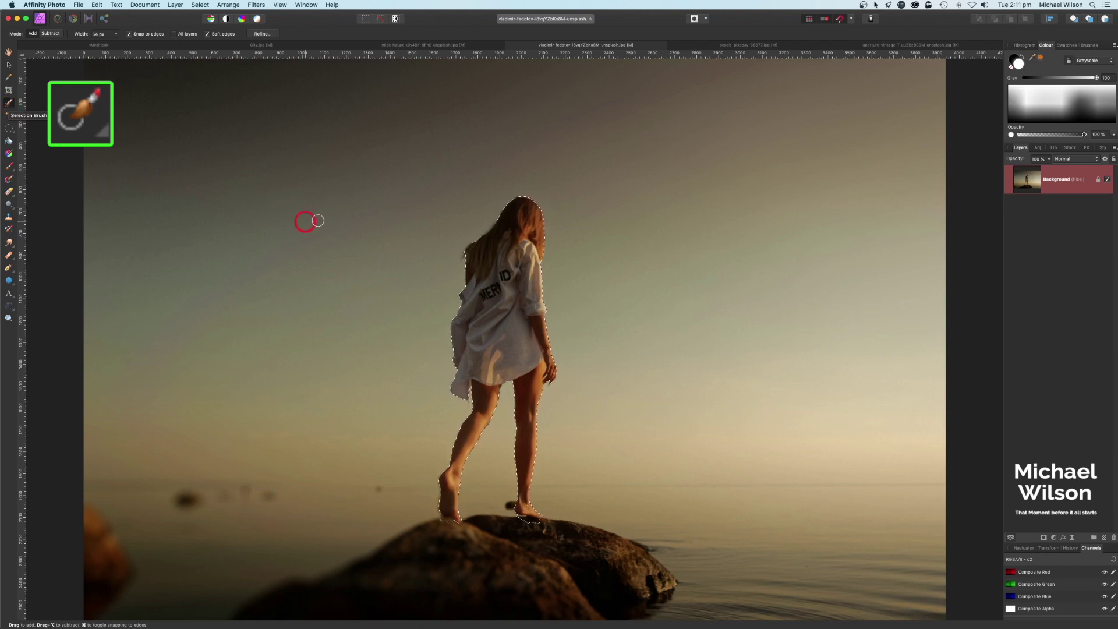
key("super+c")
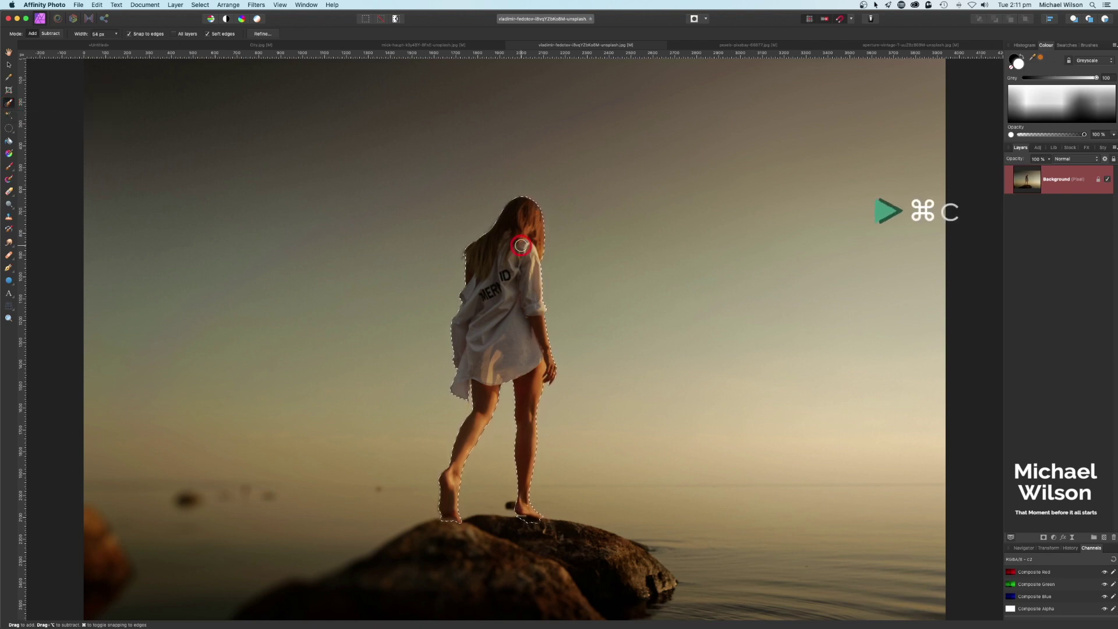
- Paste the woman into City.jpg and move her so her feet stand on the manhole cover
left_click(239, 46)
key("super+v")
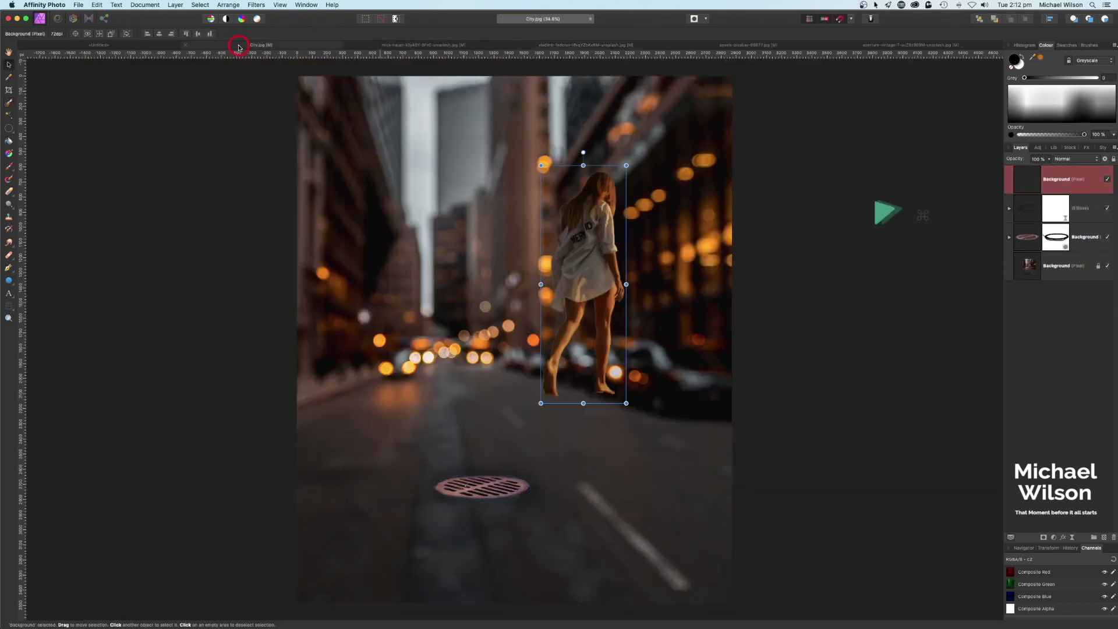
left_click(8, 67)
left_click_drag(596, 239, 496, 328)
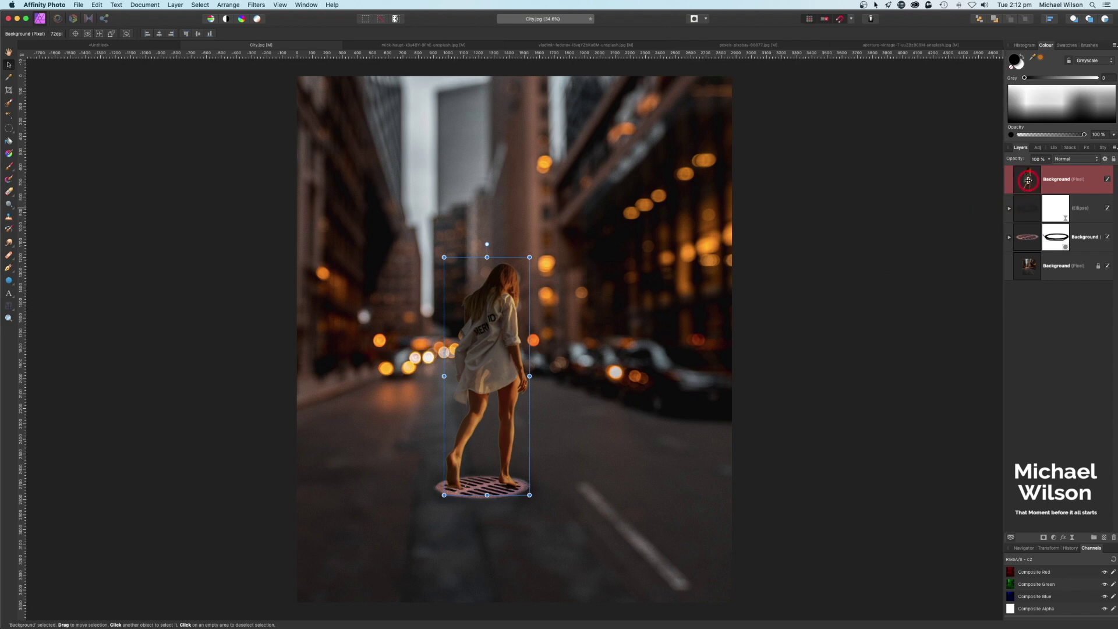
- Paint a soft black shadow beneath the woman's feet on a new pixel layer, using 100% flow and opacity and 0% hardness
left_click(1105, 536)
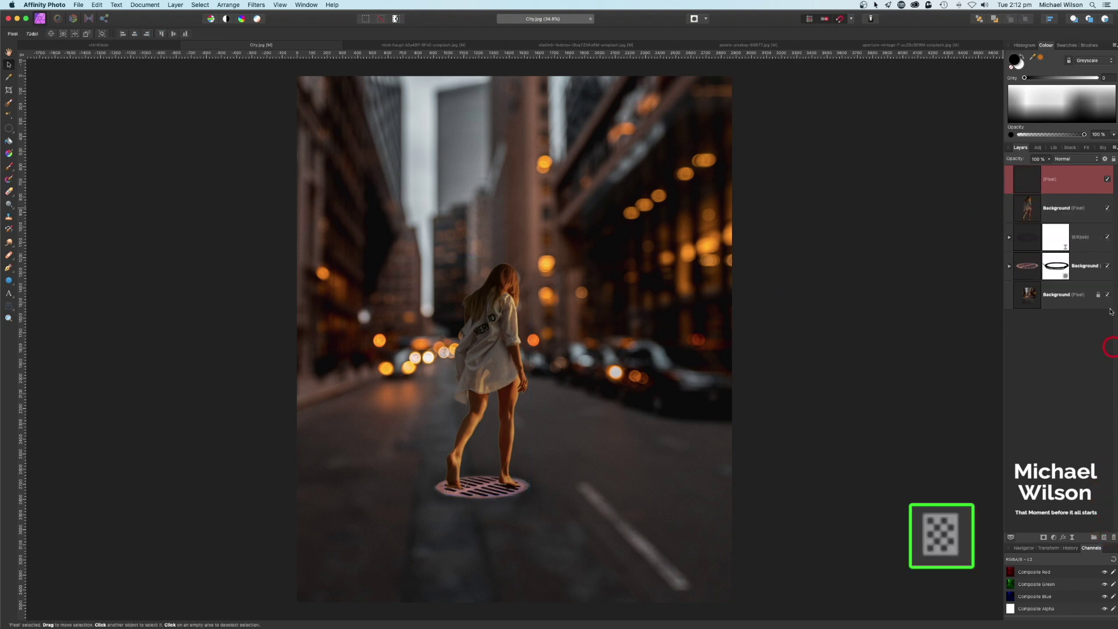
left_click(1019, 60)
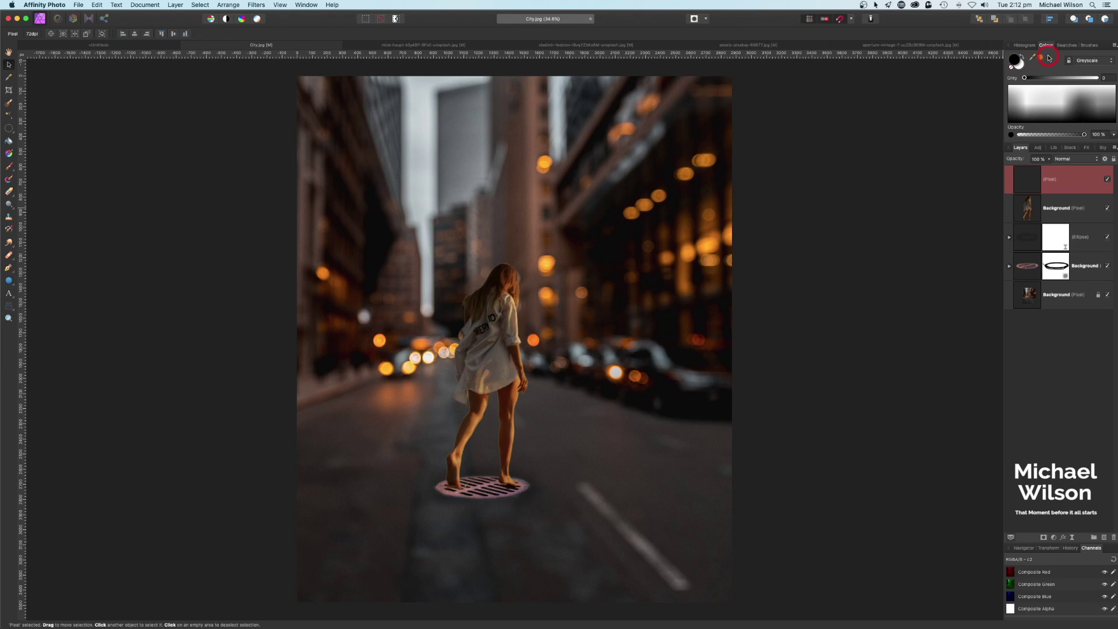
left_click(9, 166)
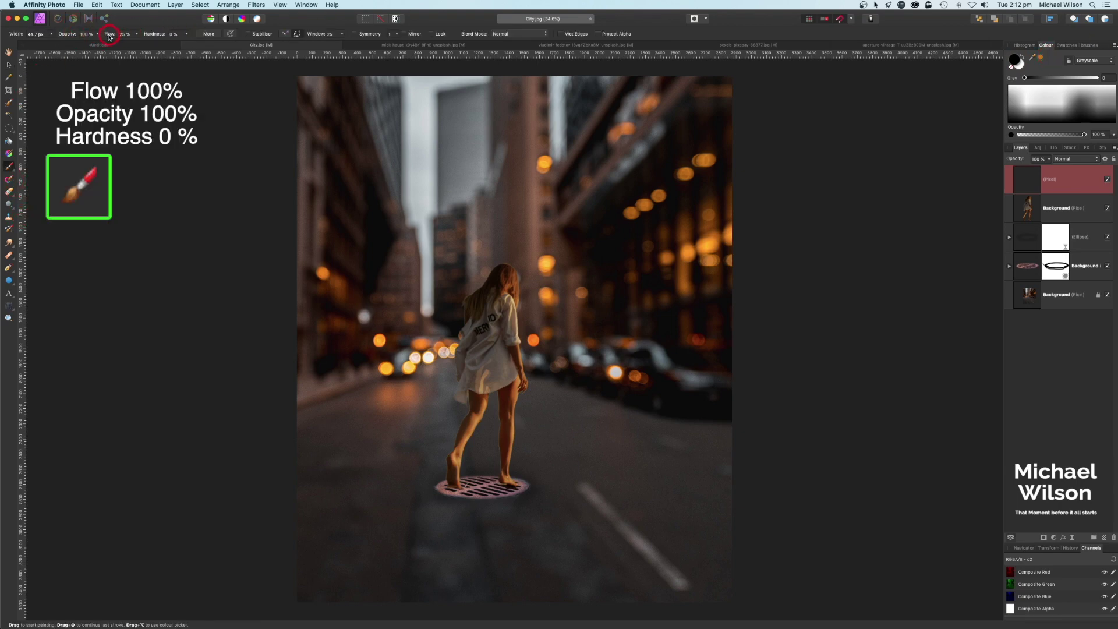
key("bracketright")
key("bracketright")
key("bracketright")
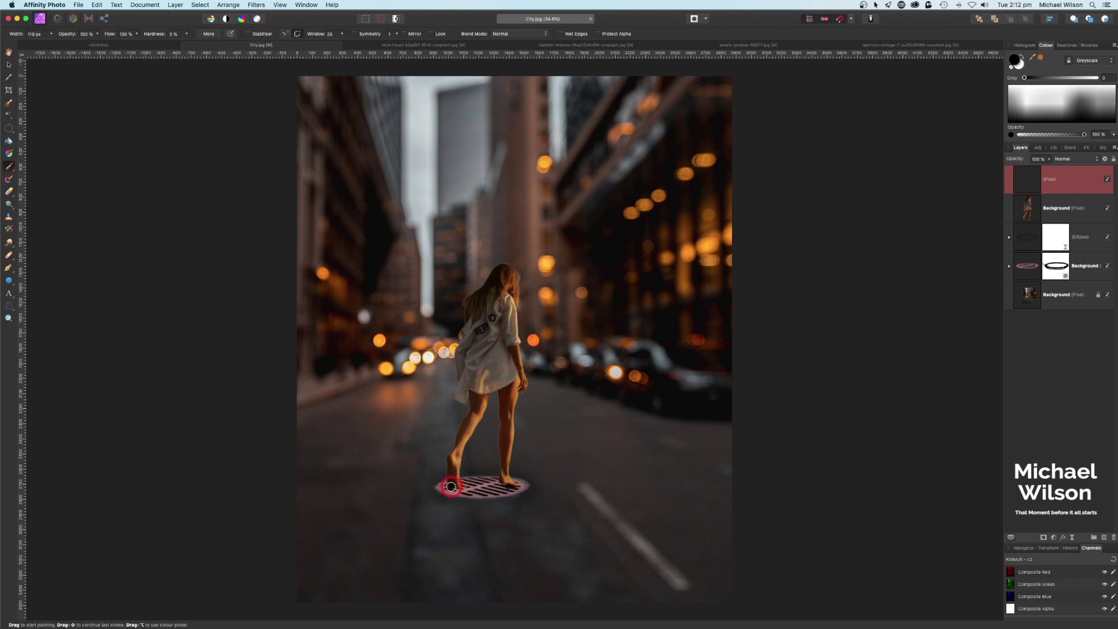
left_click_drag(450, 486, 515, 488)
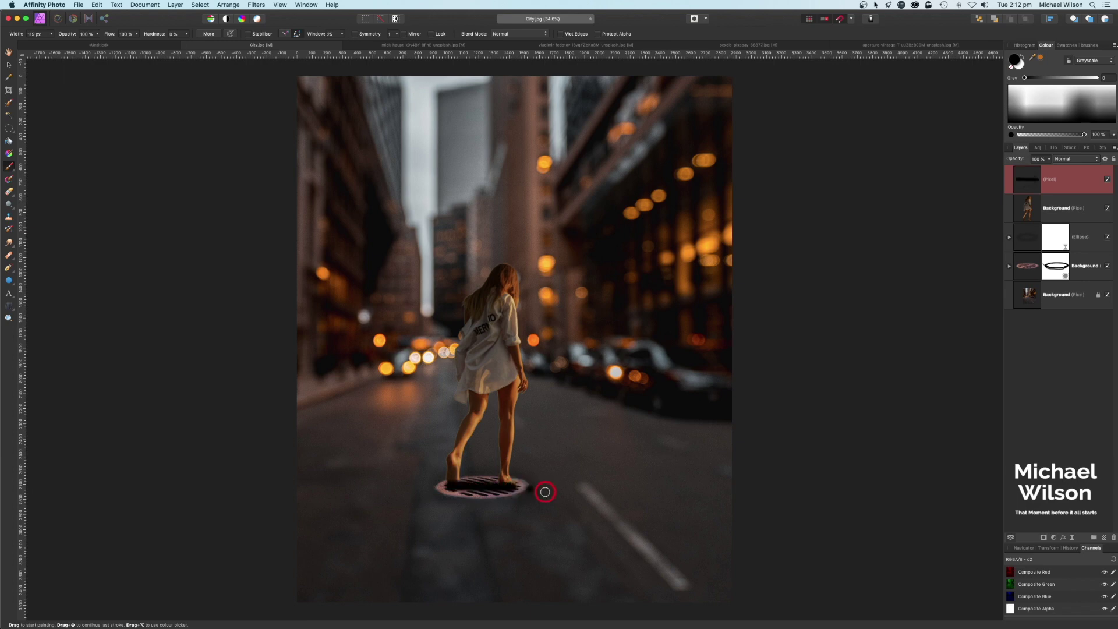
- Reduce the foot shadow layer's opacity to about 78%
left_click(1051, 162)
left_click_drag(1048, 169, 1035, 170)
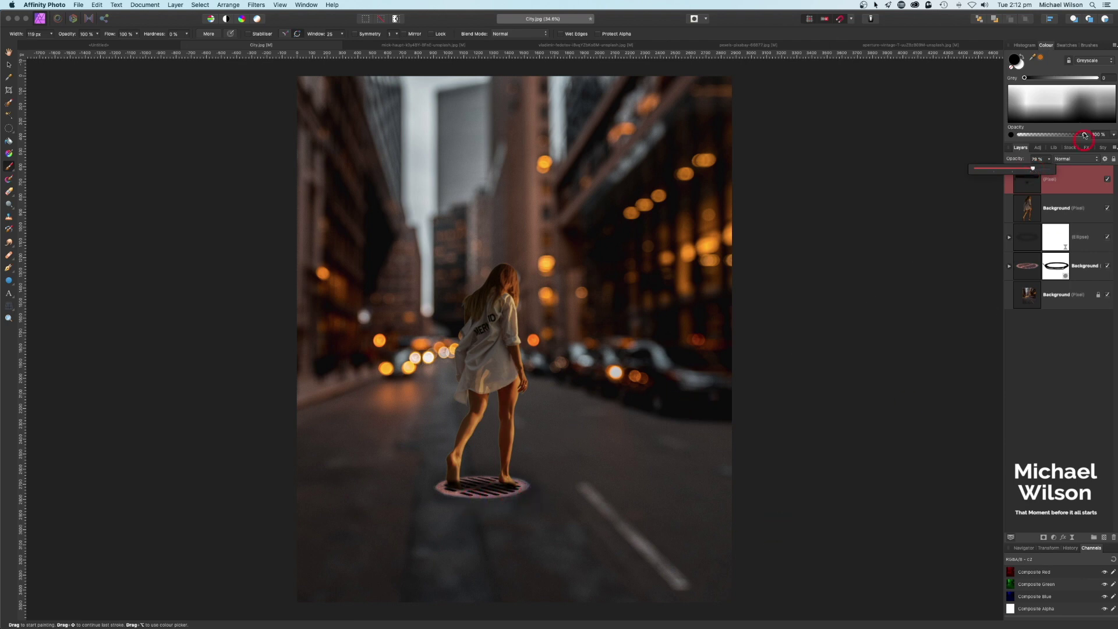
left_click(1052, 183)
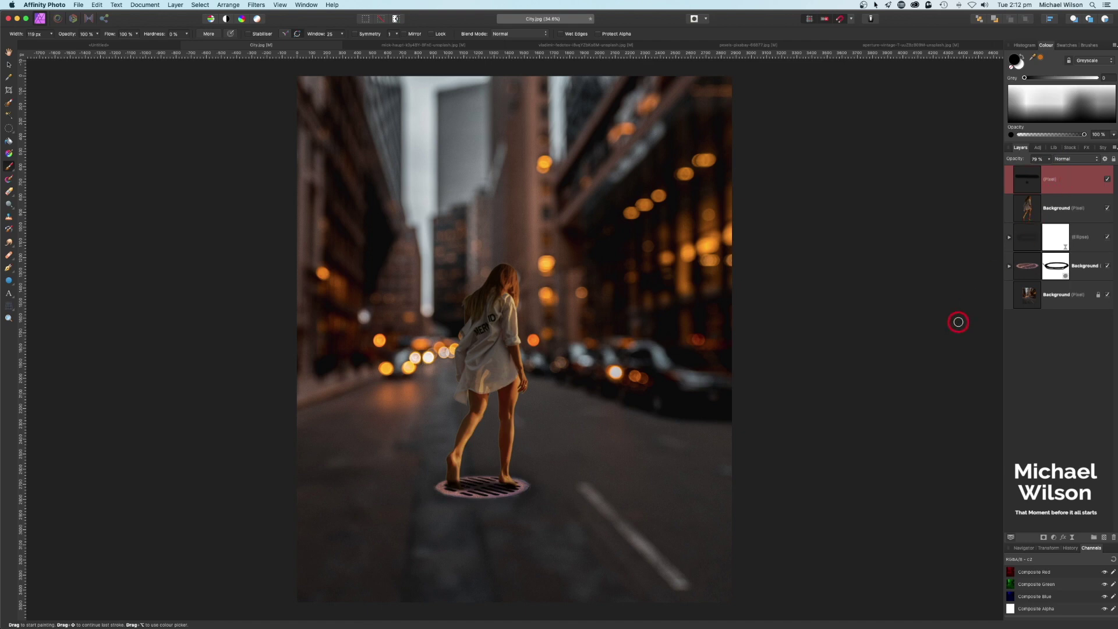
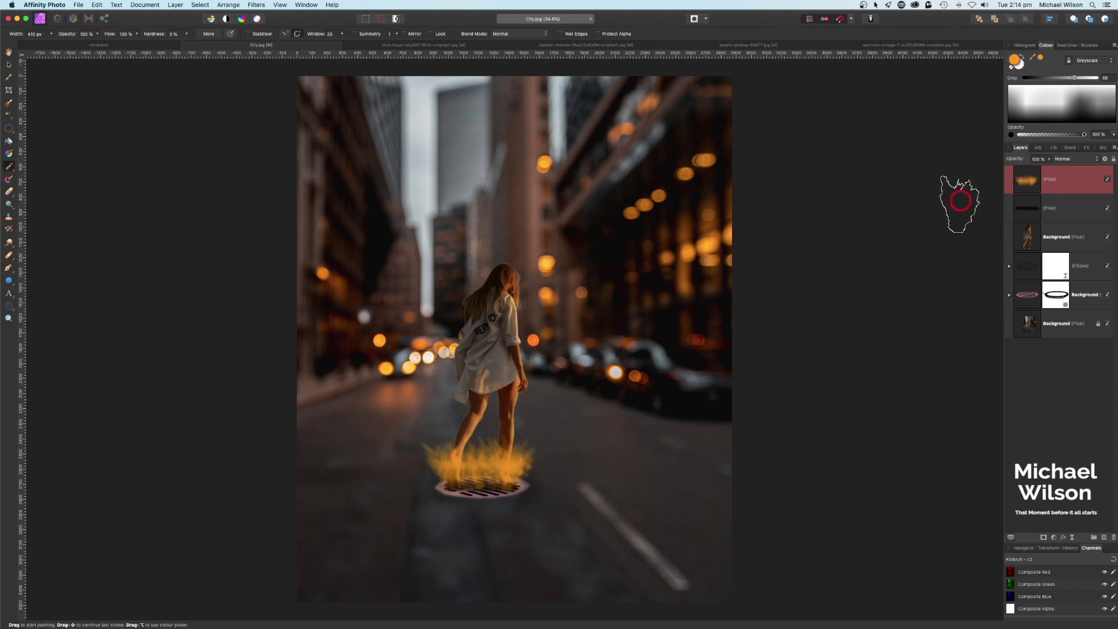
- Apply a live Gaussian Blur with a radius of 8 px to the orange flames and collapse their layer
left_click(1078, 538)
left_click(1080, 539)
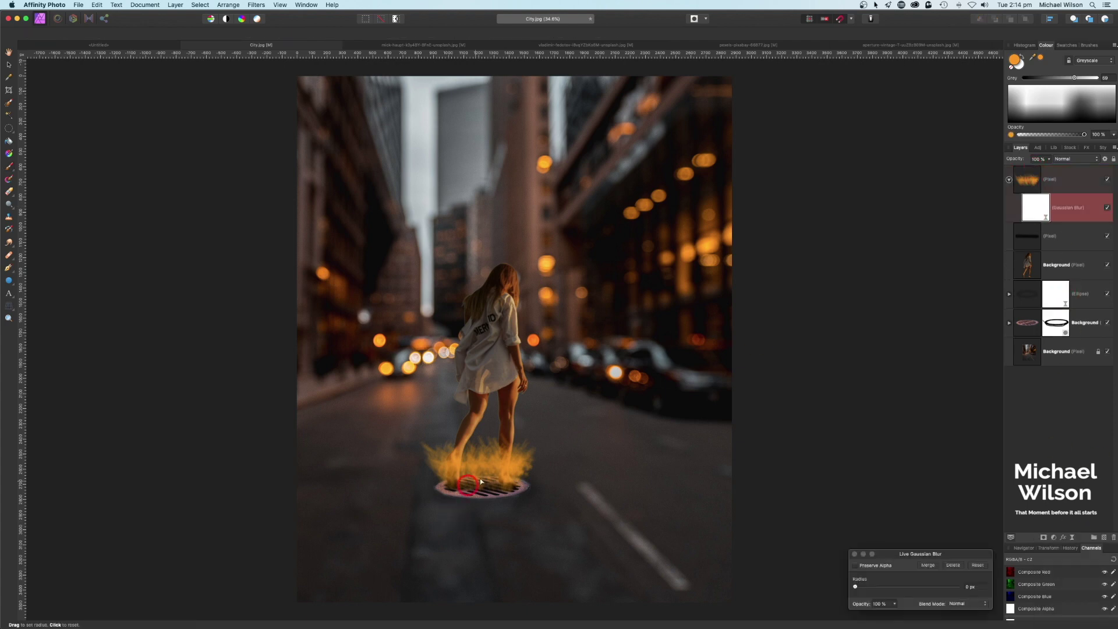
left_click_drag(856, 588, 862, 589)
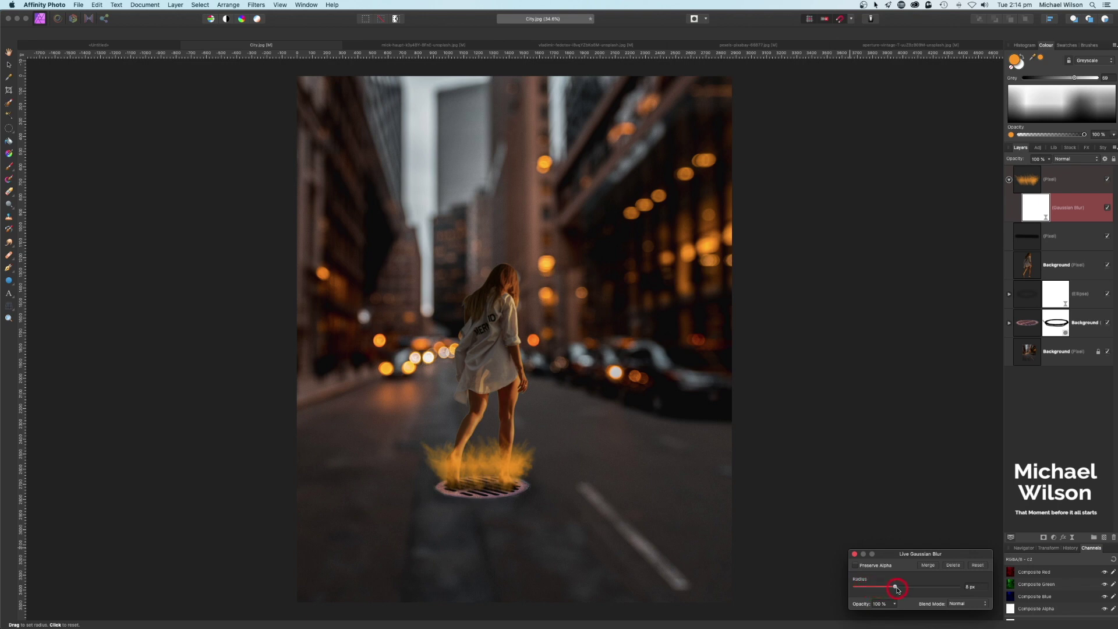
left_click(858, 555)
key("b")
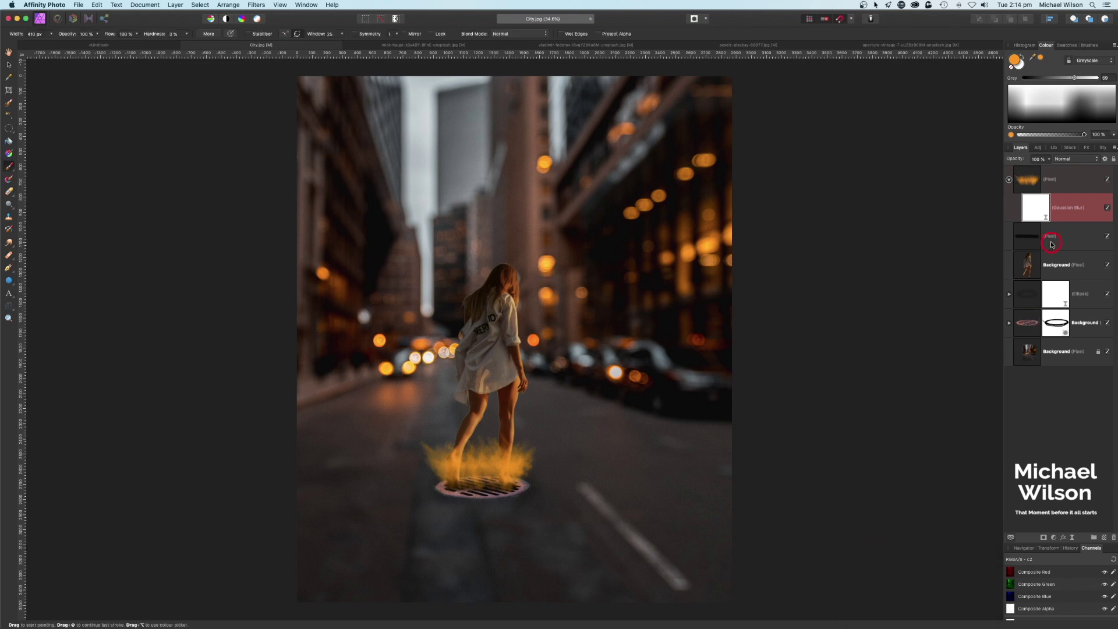
left_click_drag(1052, 244, 1027, 186)
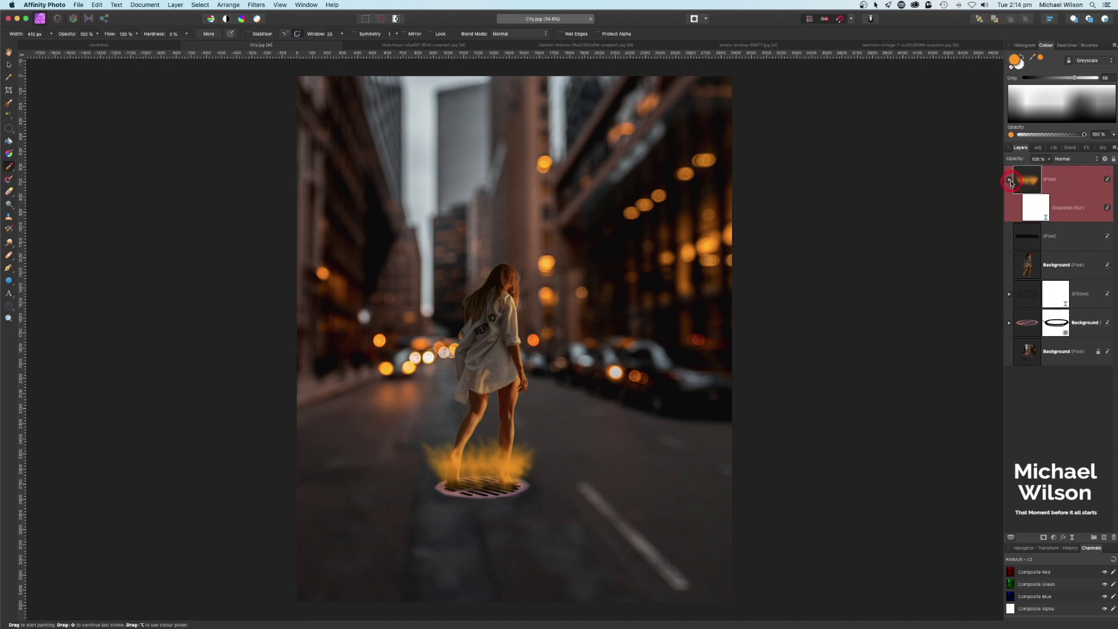
left_click(1011, 180)
- Stretch the flames upward to the woman's dress and set their layer opacity to 75%
left_click(10, 66)
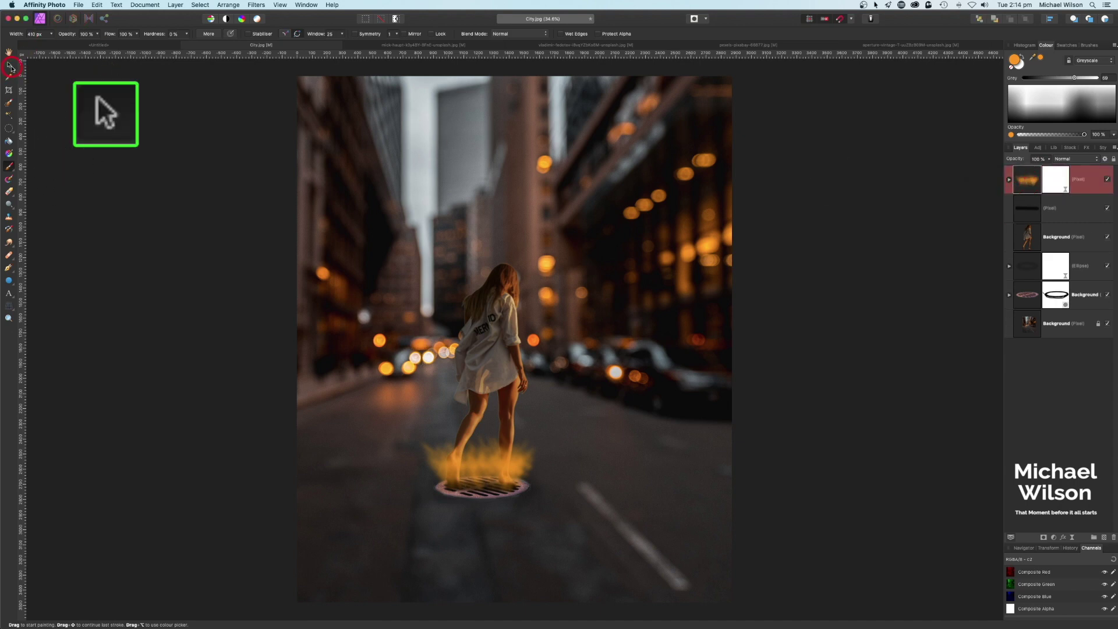
left_click_drag(479, 429, 485, 351)
key("7")
key("5")
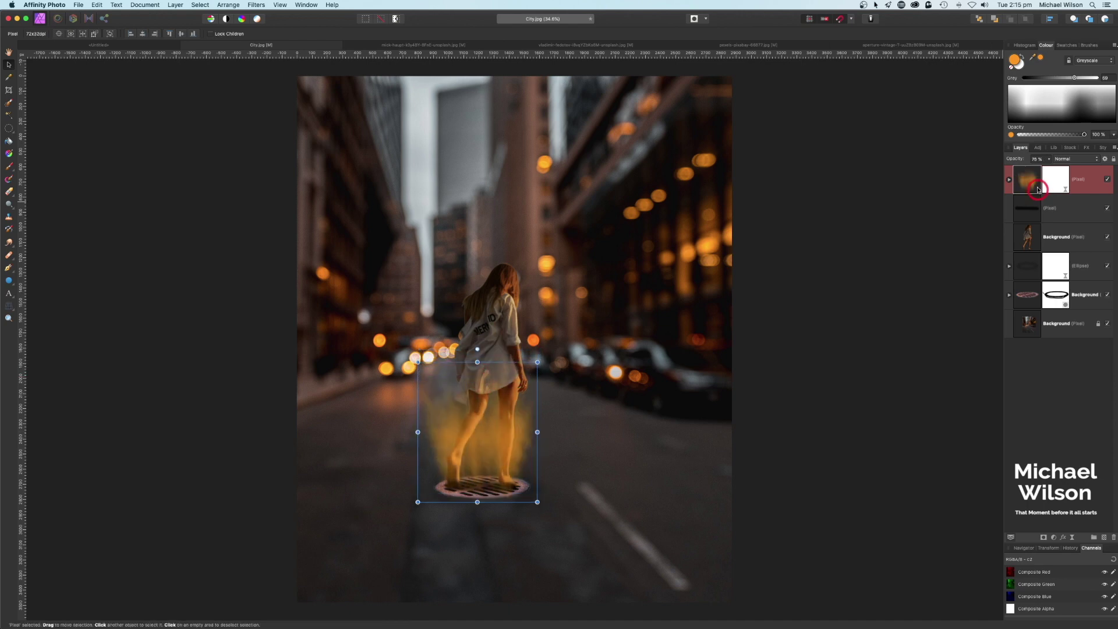
- Duplicate the flames layer and place one copy beneath the woman's layer
key("super+j")
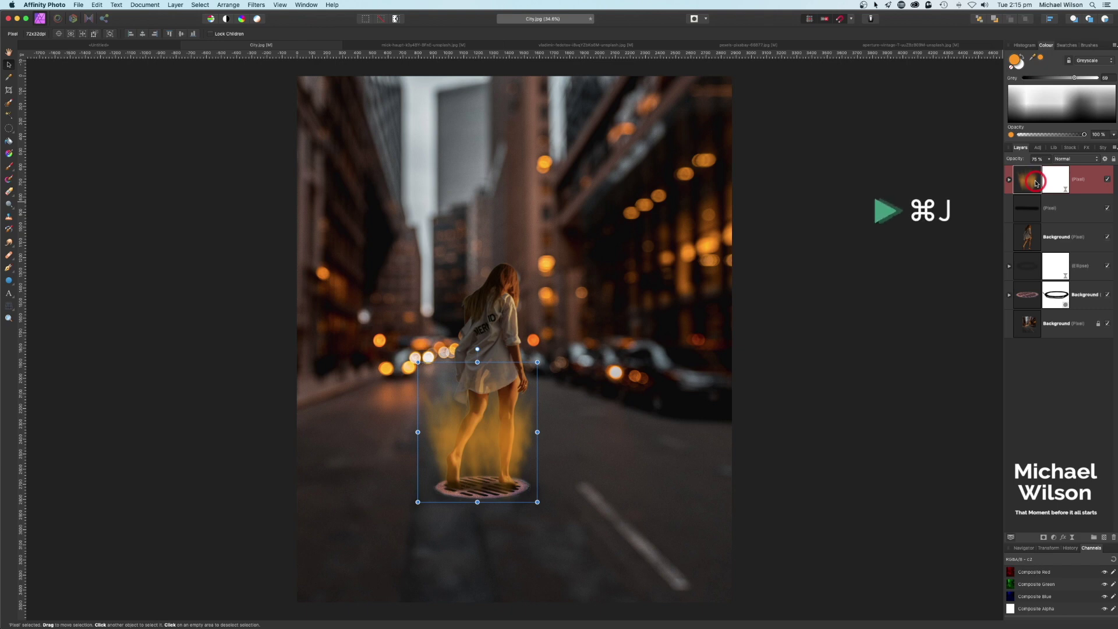
left_click_drag(1040, 187, 1027, 281)
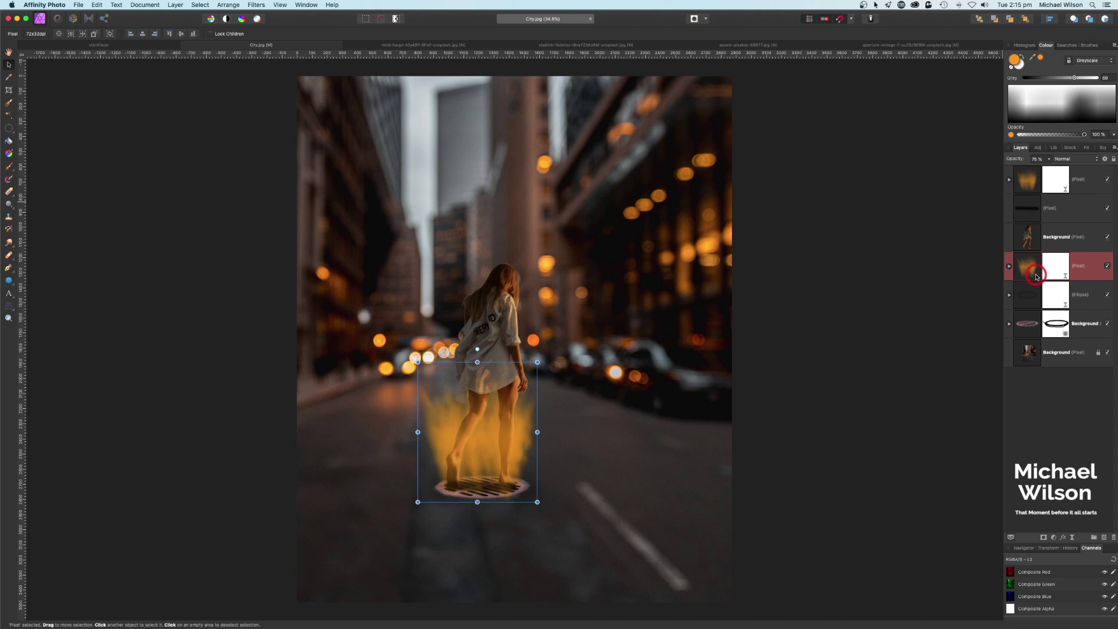
- Lower the opacity of the flames in front of and behind the woman to about 50% each, and deselect
left_click(1028, 184)
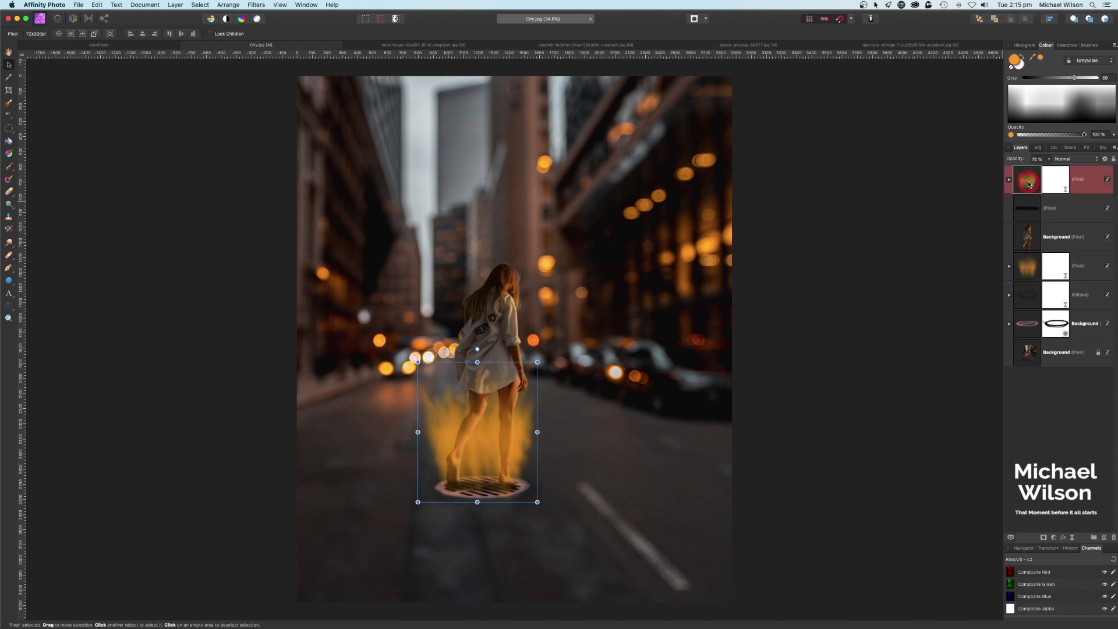
left_click(1043, 269)
left_click(1050, 160)
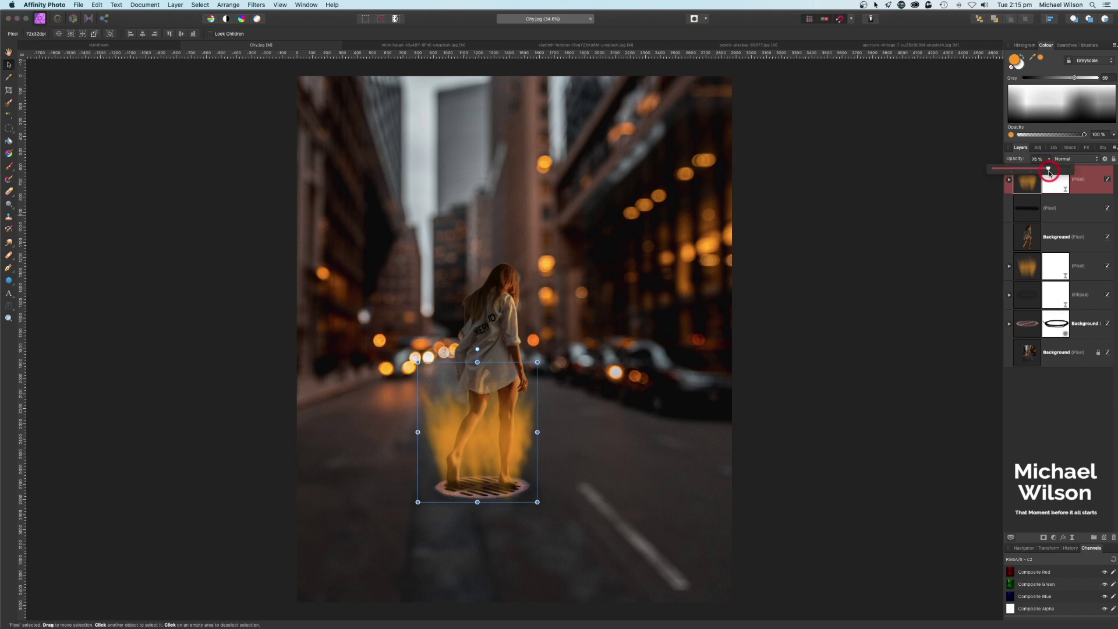
left_click_drag(1049, 170, 1020, 172)
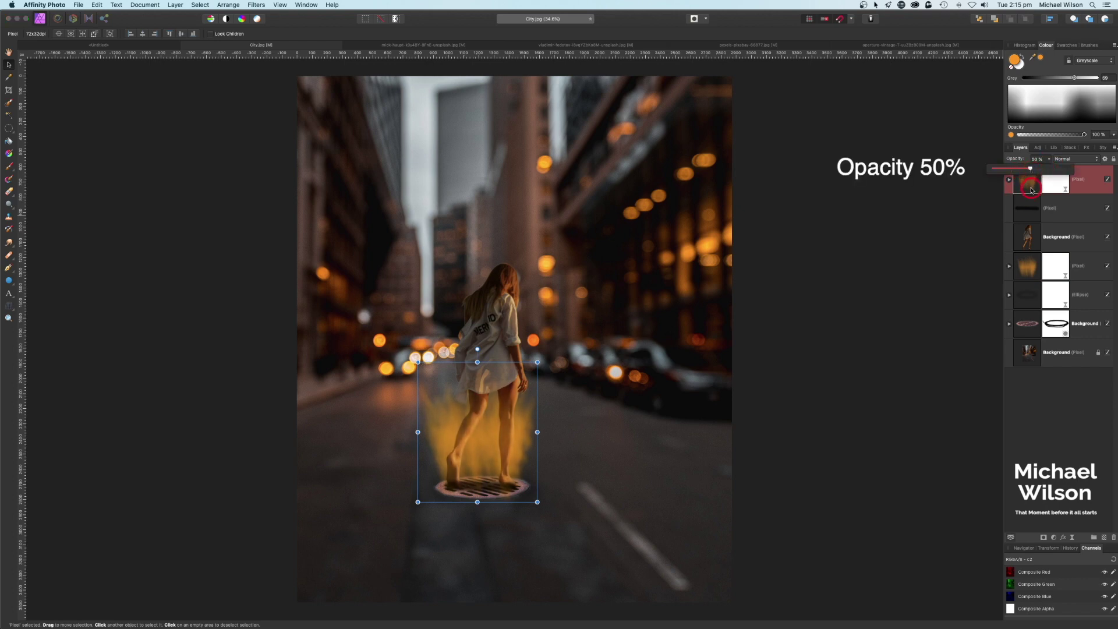
left_click(1028, 265)
left_click_drag(1042, 169, 1033, 170)
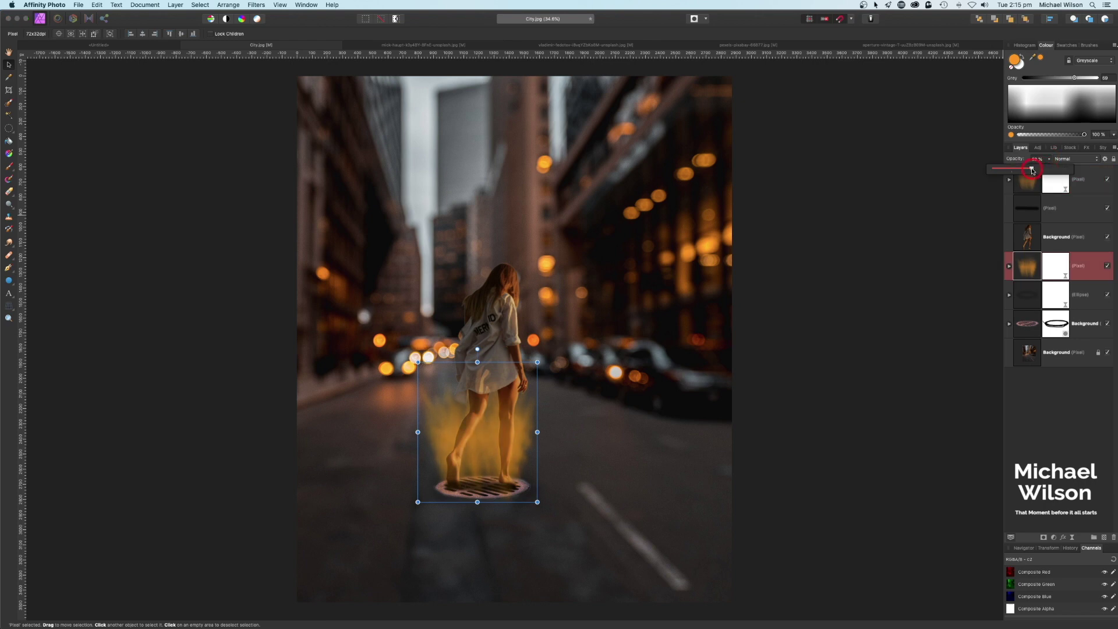
left_click(945, 211)
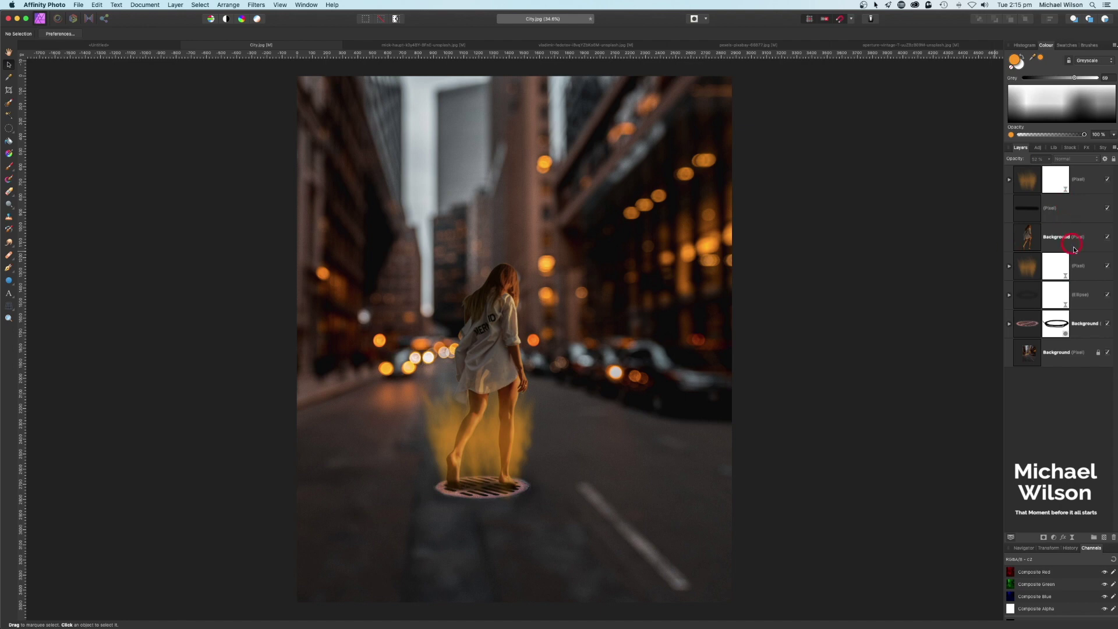
- Add a Curves adjustment nested inside the woman's layer
left_click(1028, 231)
left_click(1032, 239)
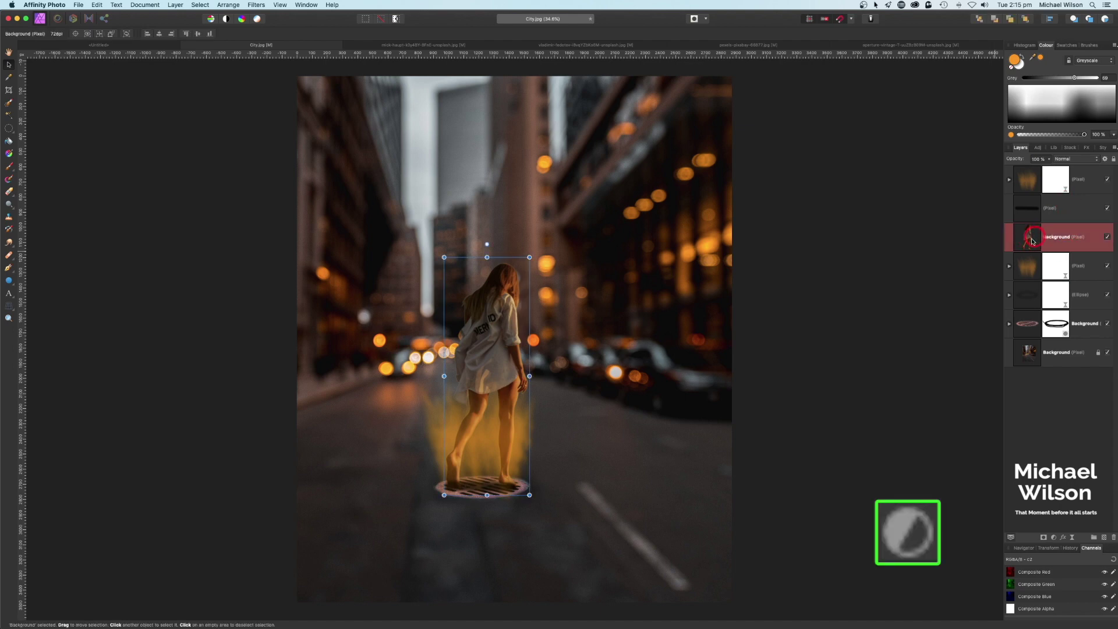
left_click(1063, 533)
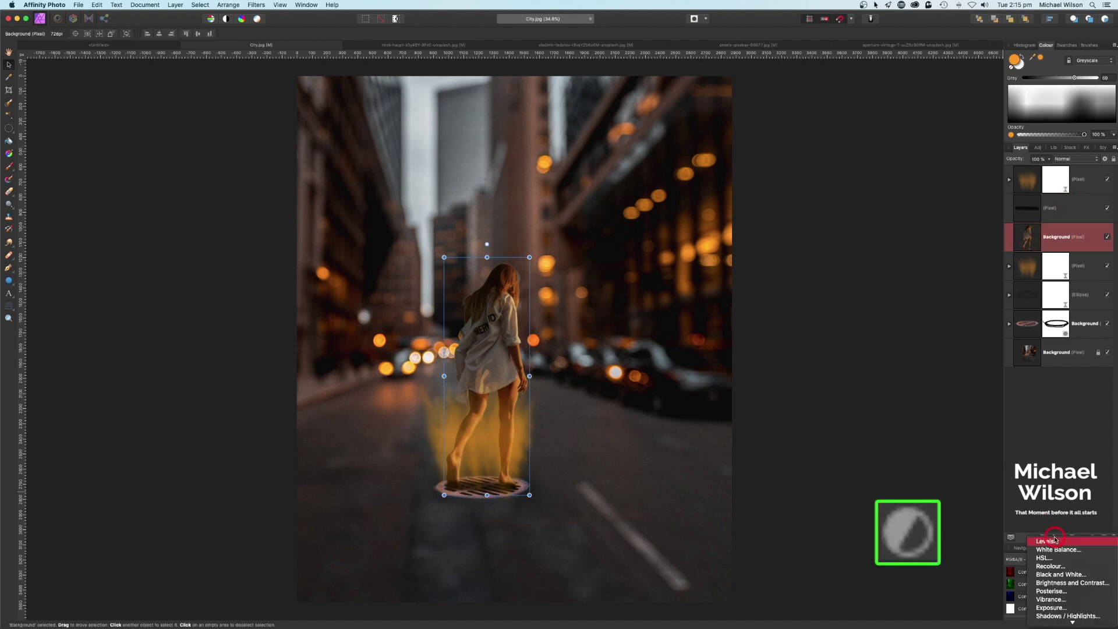
left_click(1043, 611)
left_click_drag(1036, 245, 1028, 264)
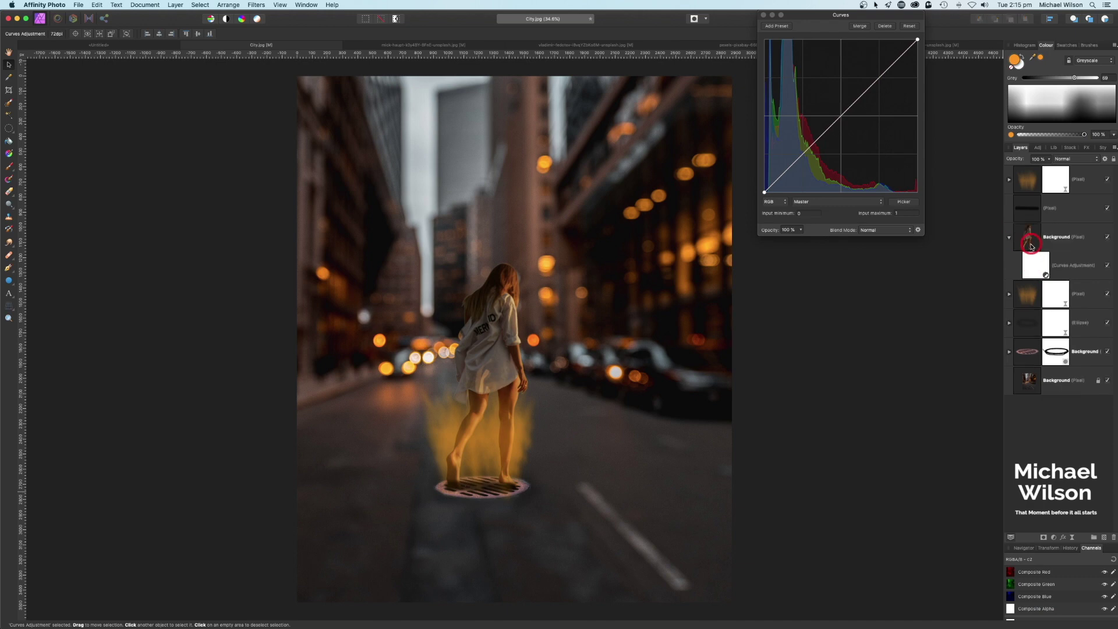
- Bend the master curve downward through its midtones to darken the woman nearly to a silhouette
left_click(799, 194)
left_click(841, 119)
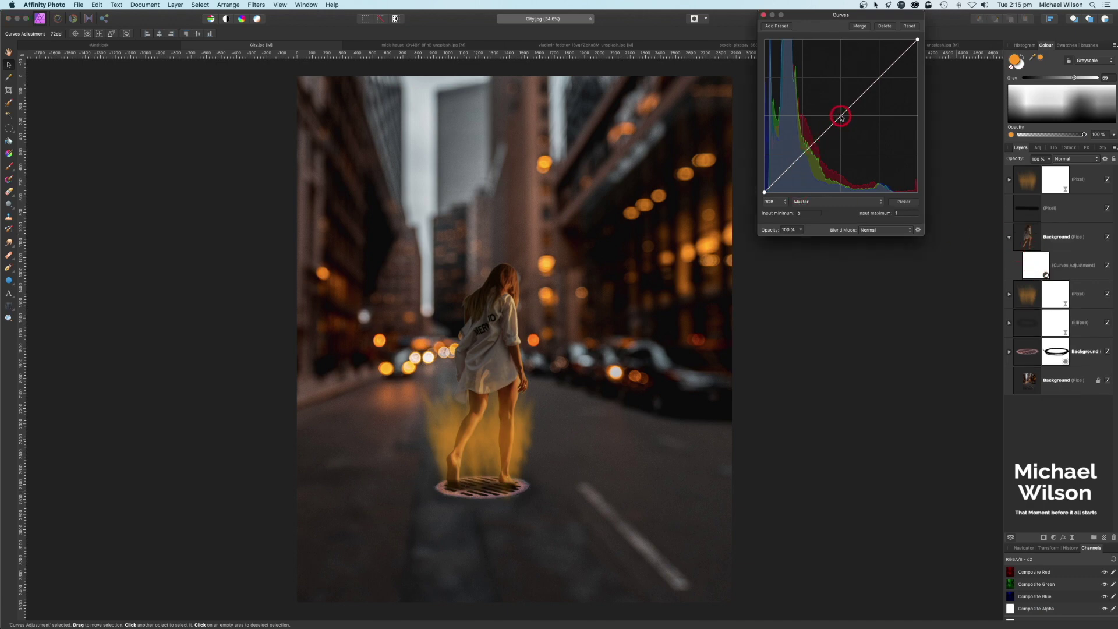
left_click_drag(841, 118, 863, 140)
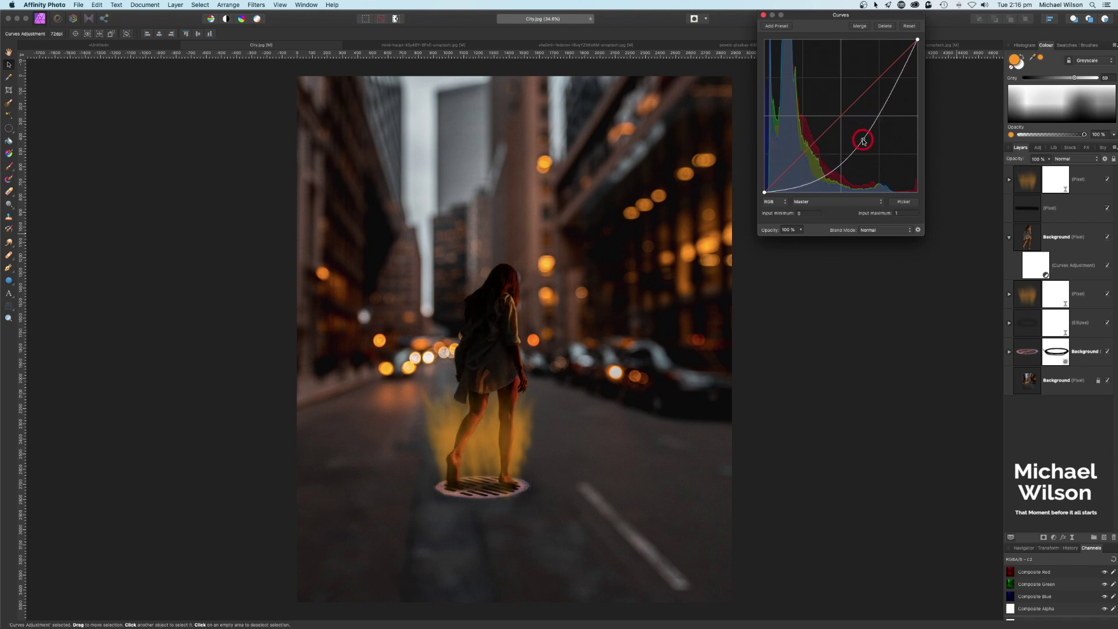
left_click_drag(863, 140, 861, 139)
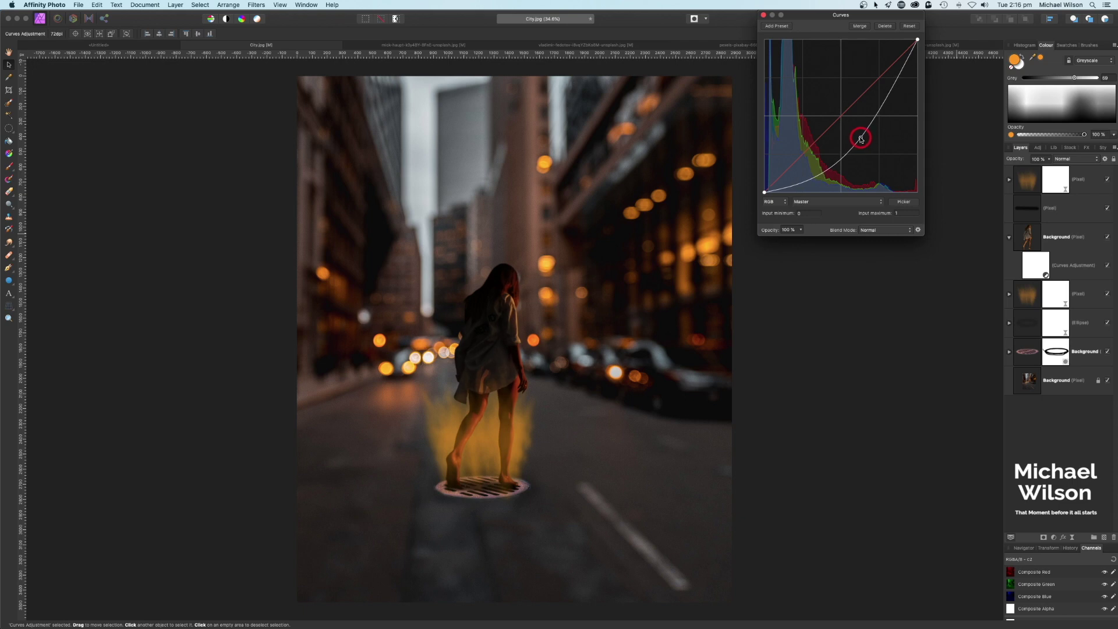
- Add a new empty pixel layer and place it directly beneath the woman's layer
left_click(763, 15)
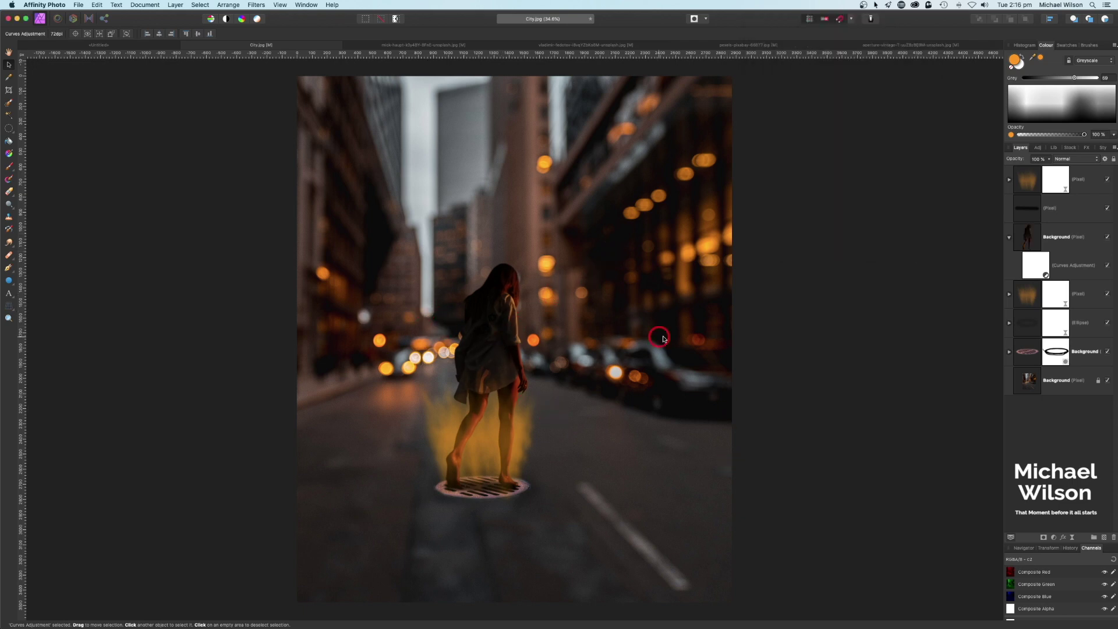
left_click(1009, 237)
left_click(1016, 243)
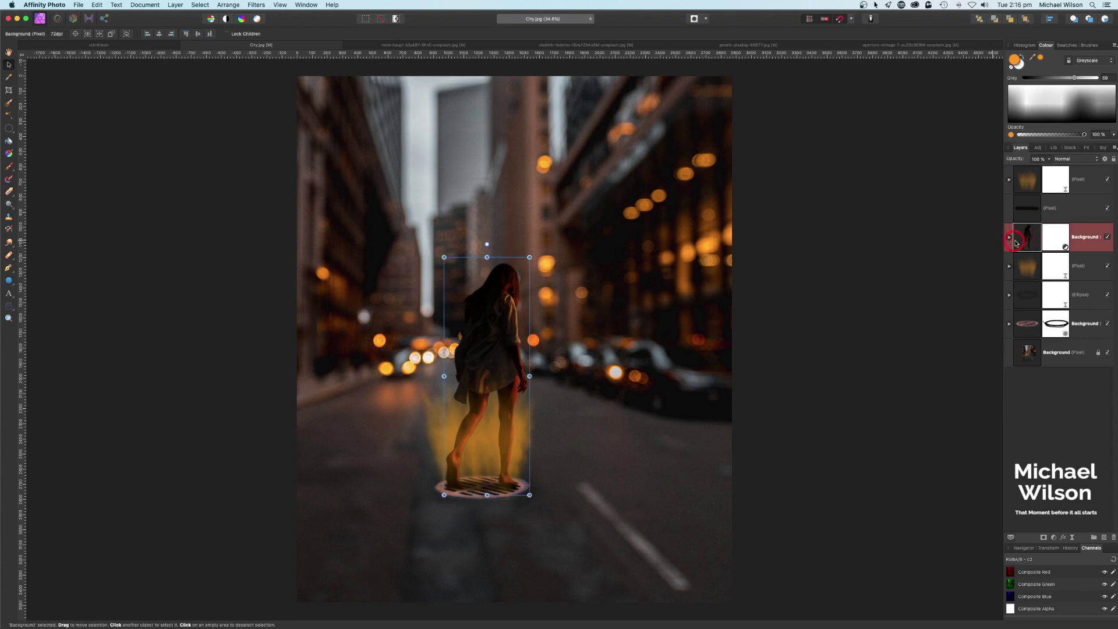
left_click(1104, 539)
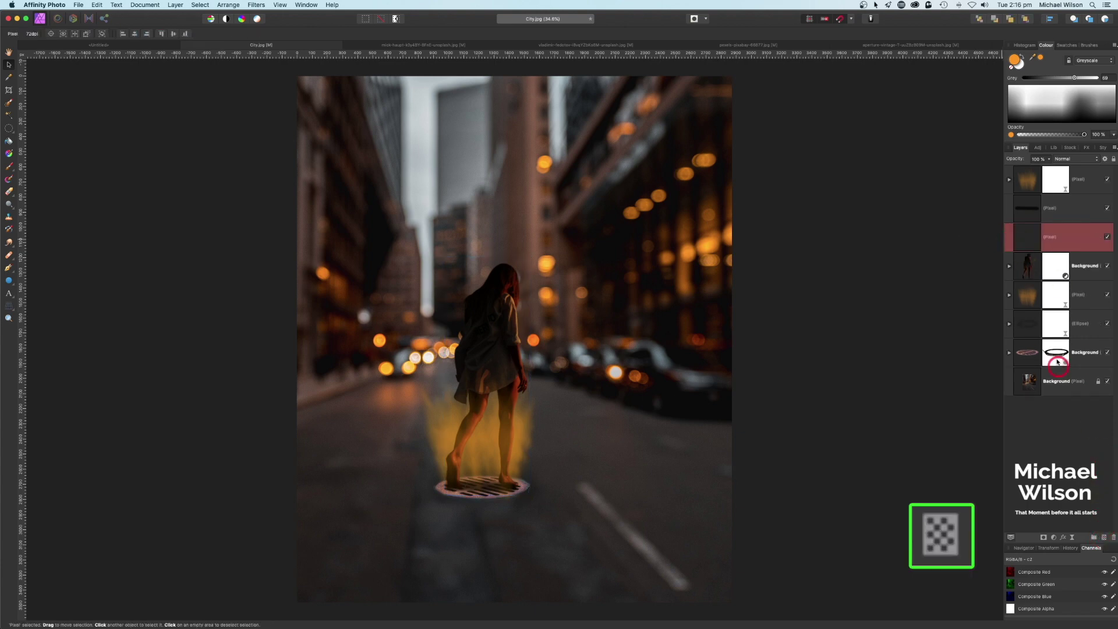
left_click_drag(1028, 237, 1036, 281)
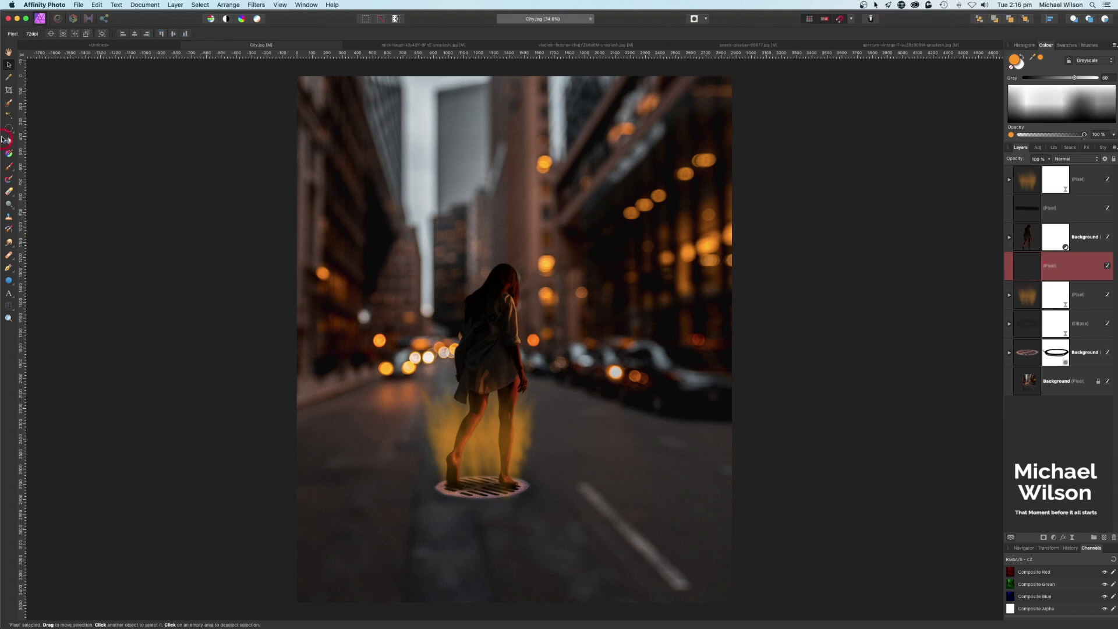
- Set up the Paint Brush in orange with 15% flow, 50% opacity and 0% hardness
left_click(11, 170)
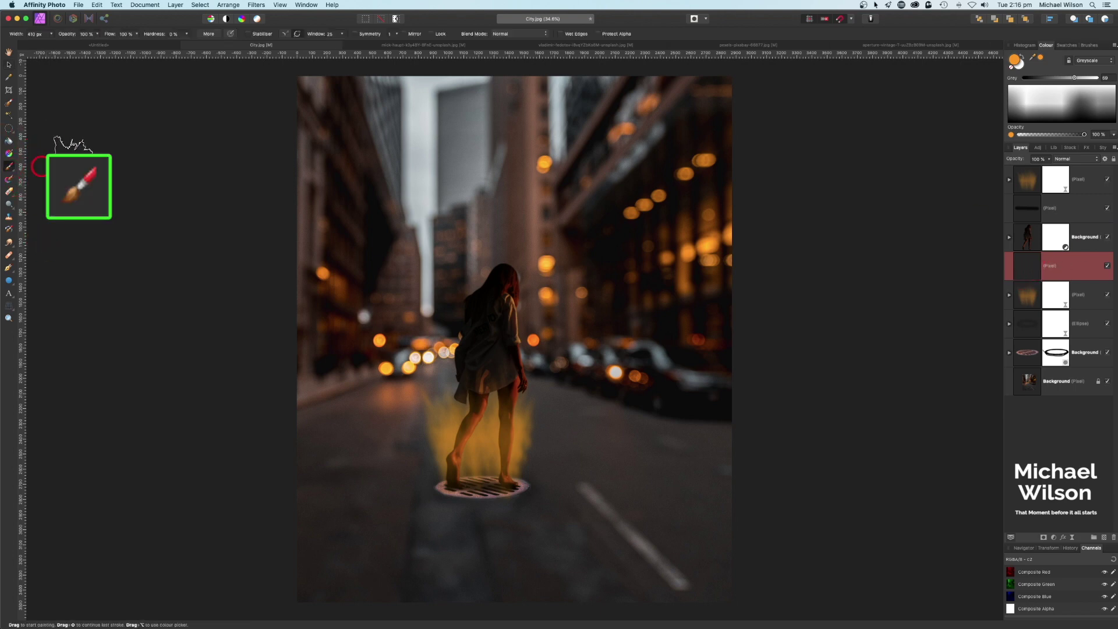
left_click(1016, 60)
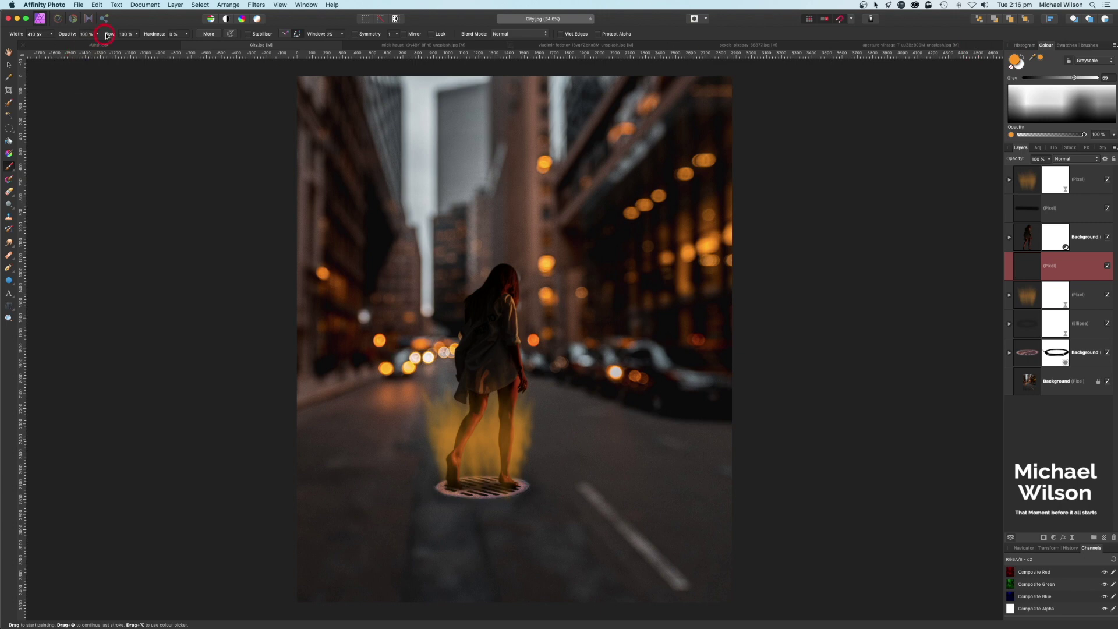
left_click(136, 36)
left_click_drag(142, 45, 111, 46)
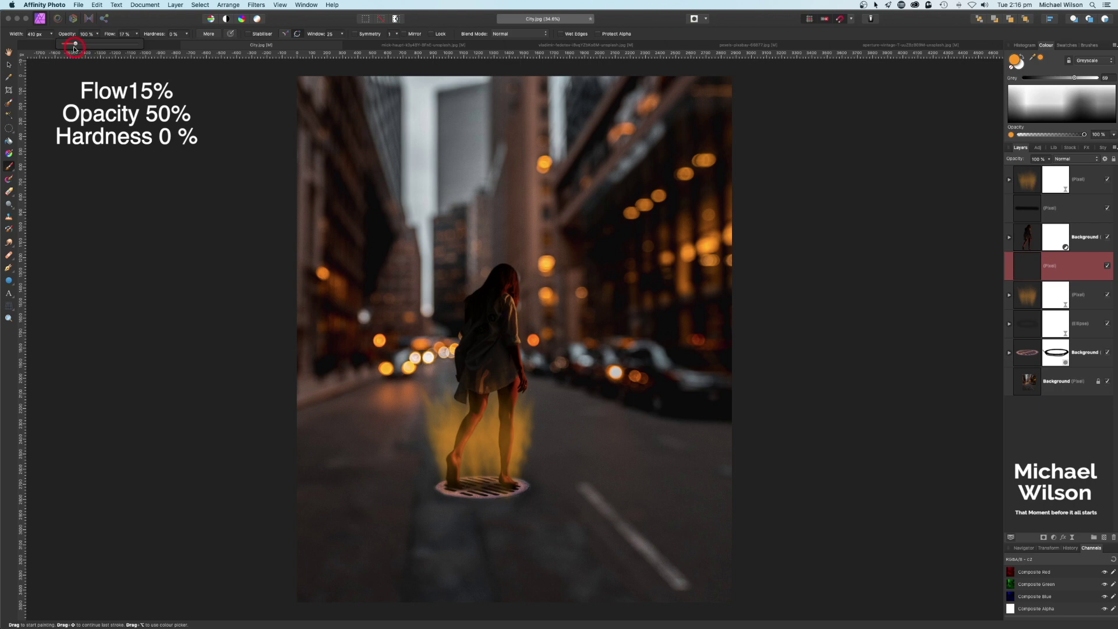
left_click(83, 35)
left_click(95, 35)
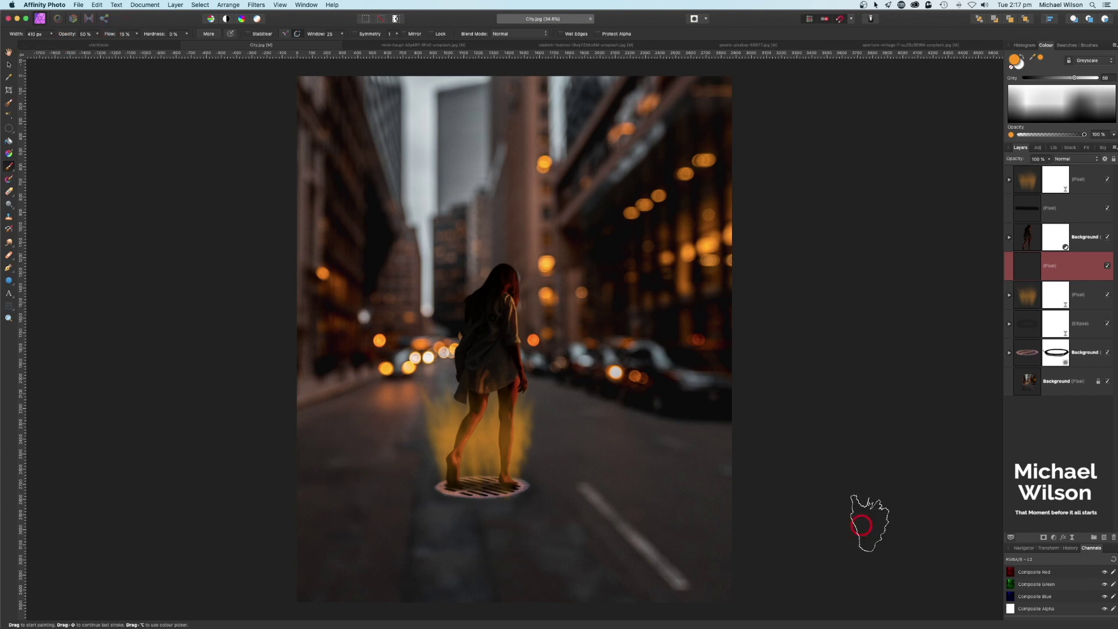
- Choose a large soft round brush from the Basic brush category
left_click(1089, 45)
left_click(1050, 57)
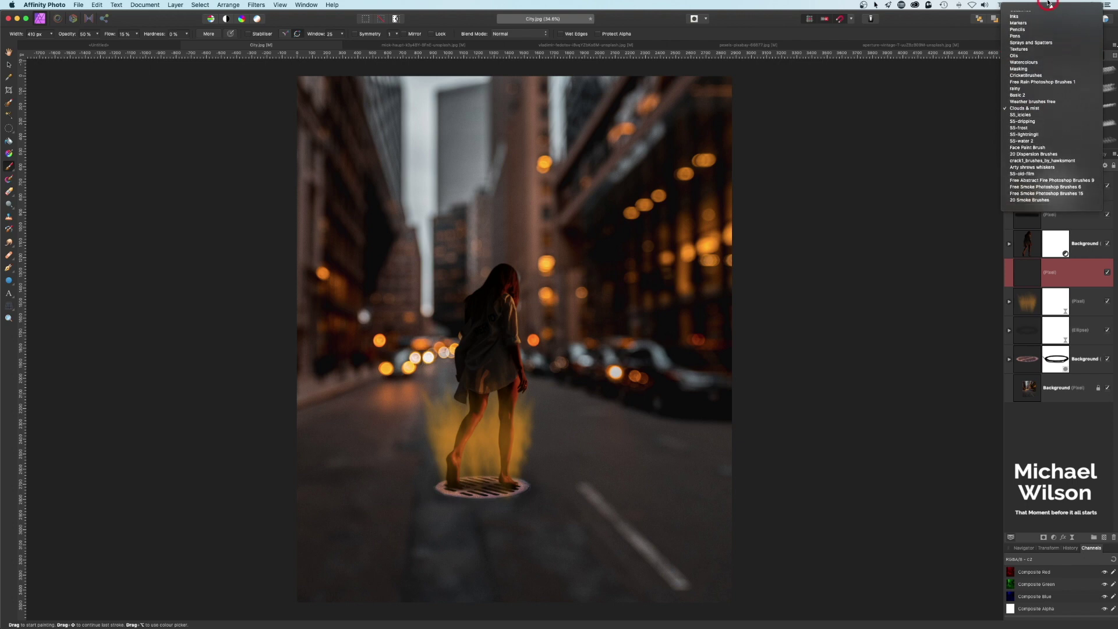
left_click(1016, 8)
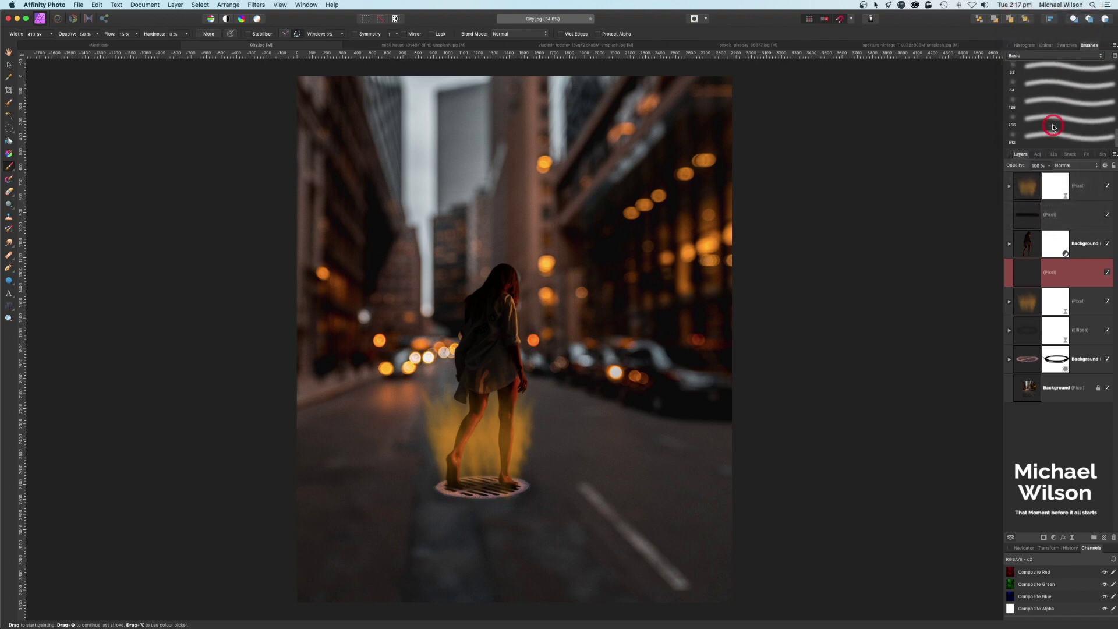
left_click(1046, 46)
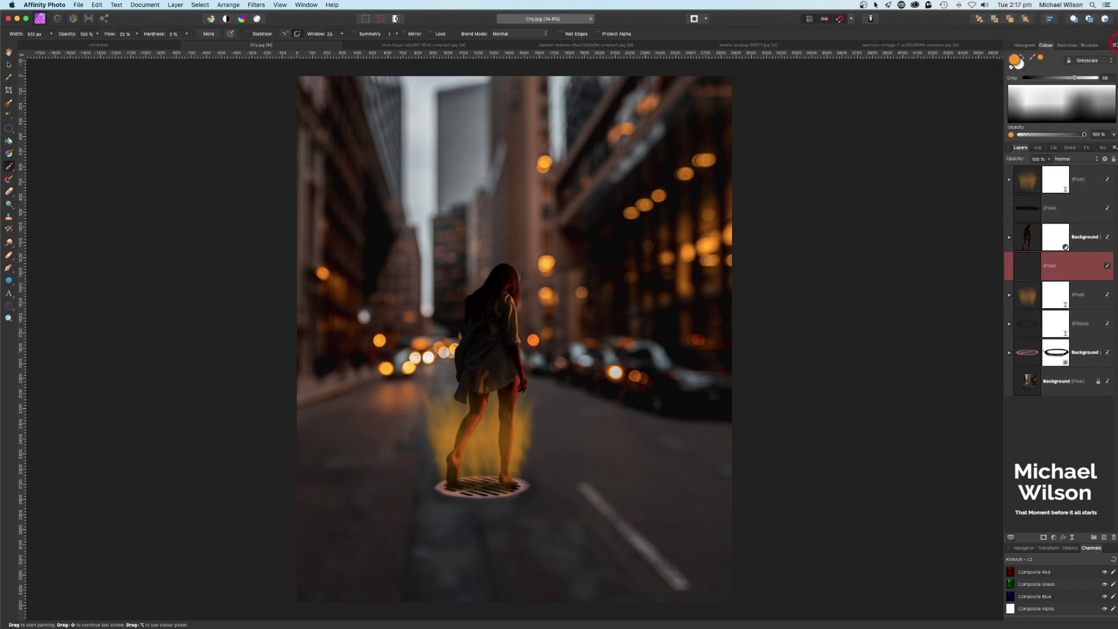
- Paint a soft orange glow on the road around the woman at 40% brush opacity and 15% flow, and lower the layer's opacity to about 75%
mouse_move(379, 442)
left_mouse_down()
mouse_move(362, 463)
mouse_move(397, 485)
mouse_move(332, 480)
mouse_move(437, 424)
left_mouse_up()
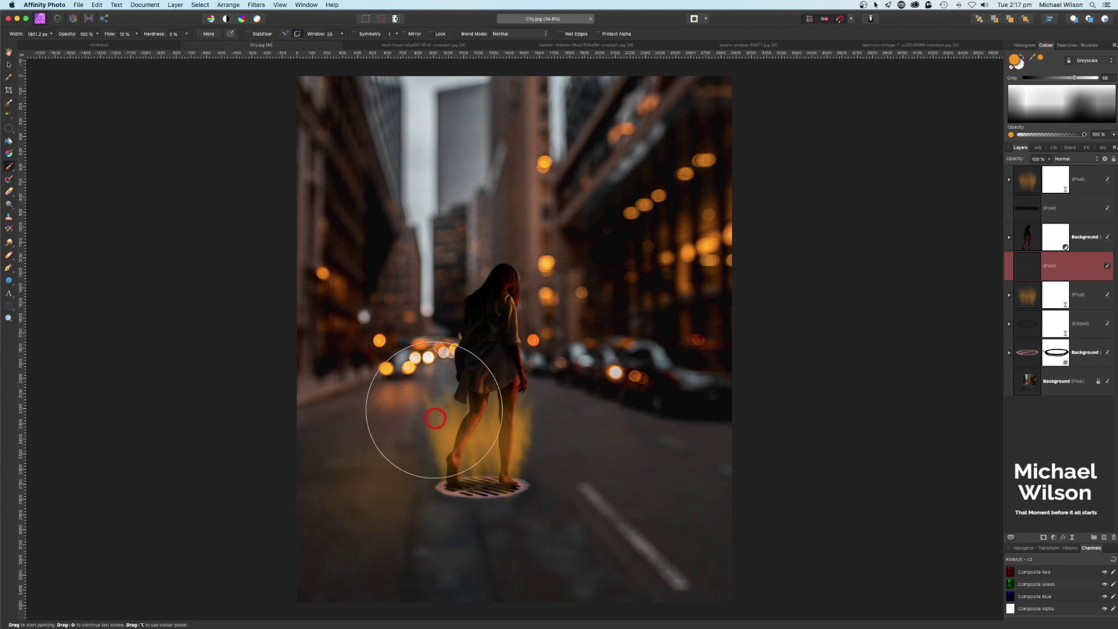
left_click(97, 35)
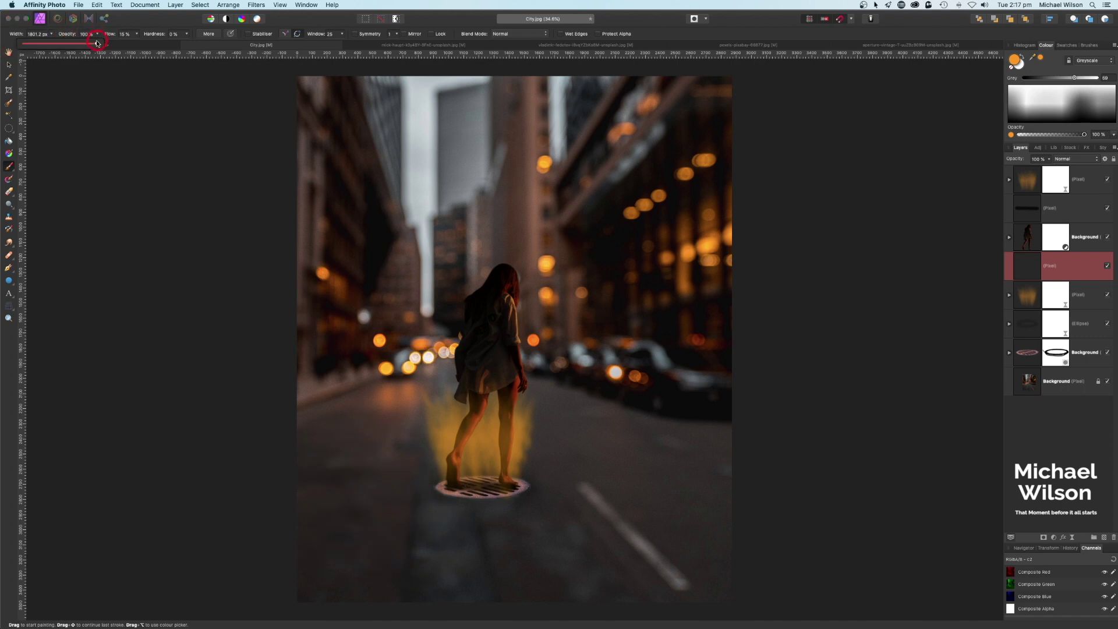
left_click_drag(73, 44, 53, 45)
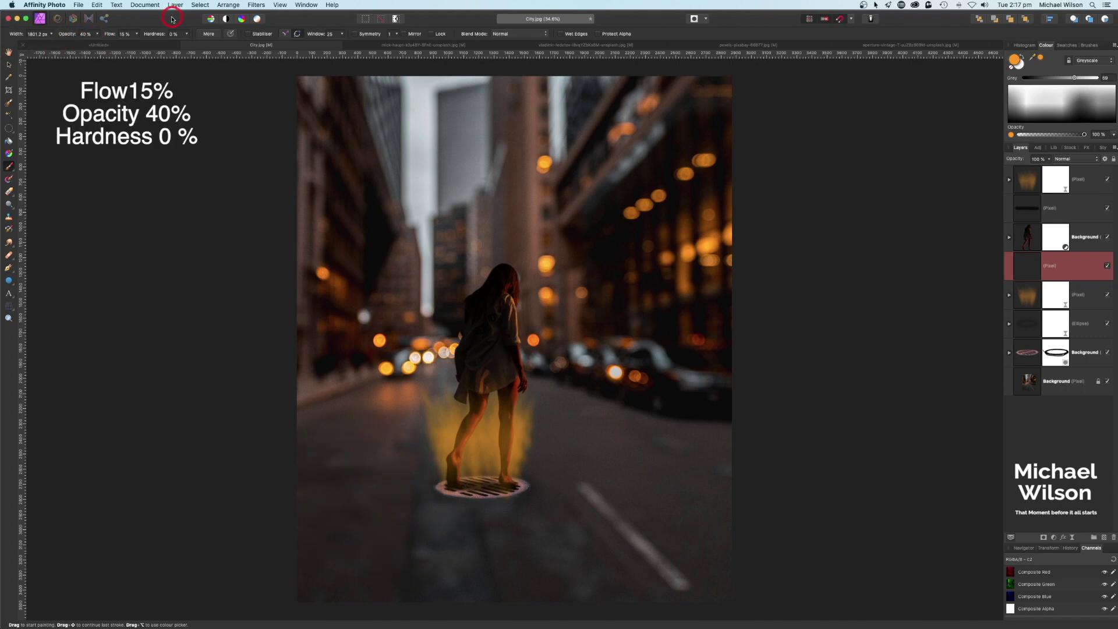
mouse_move(413, 478)
left_mouse_down()
mouse_move(346, 478)
mouse_move(695, 490)
mouse_move(360, 488)
left_mouse_up()
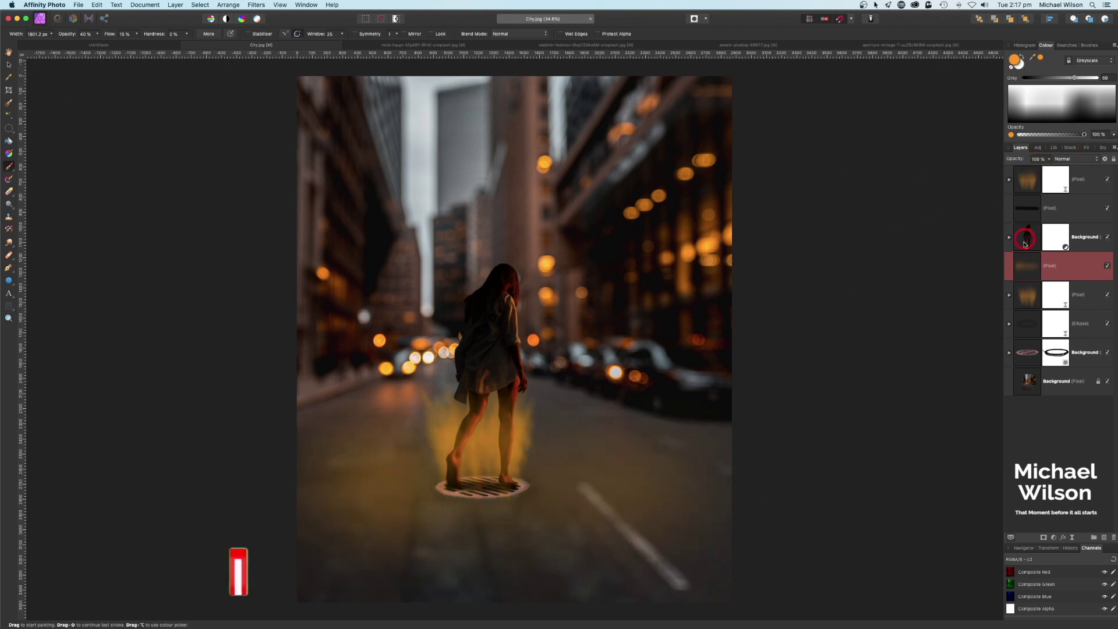
left_click(1049, 159)
left_click_drag(1033, 169, 1031, 170)
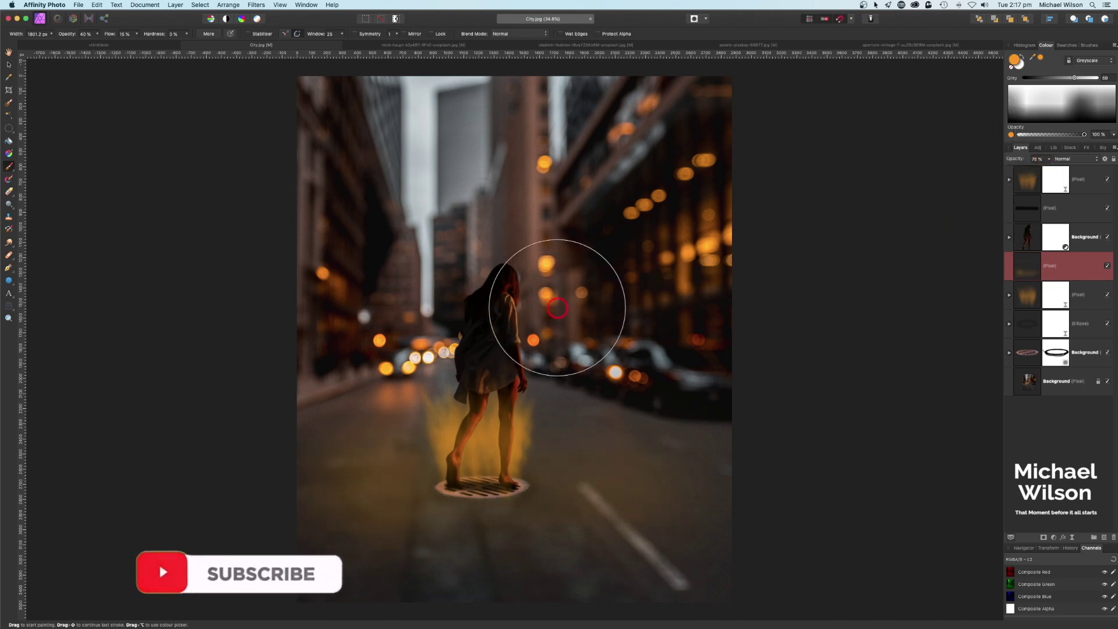
- Copy the selected wings from the butterfly photo and paste them into the city street document
left_click(736, 46)
key("w")
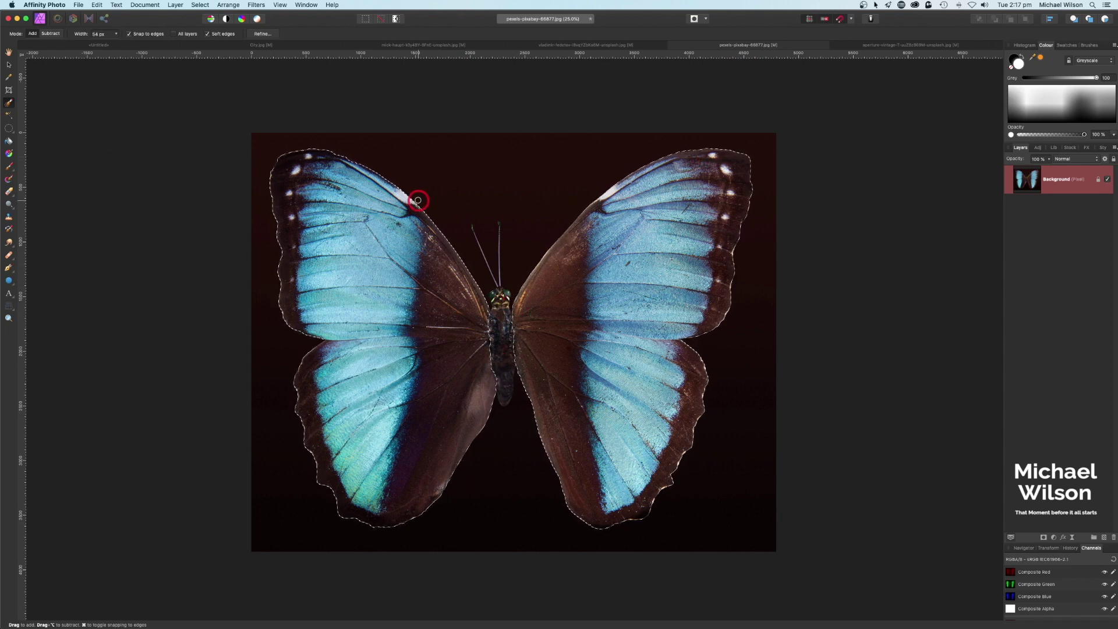
key("super+c")
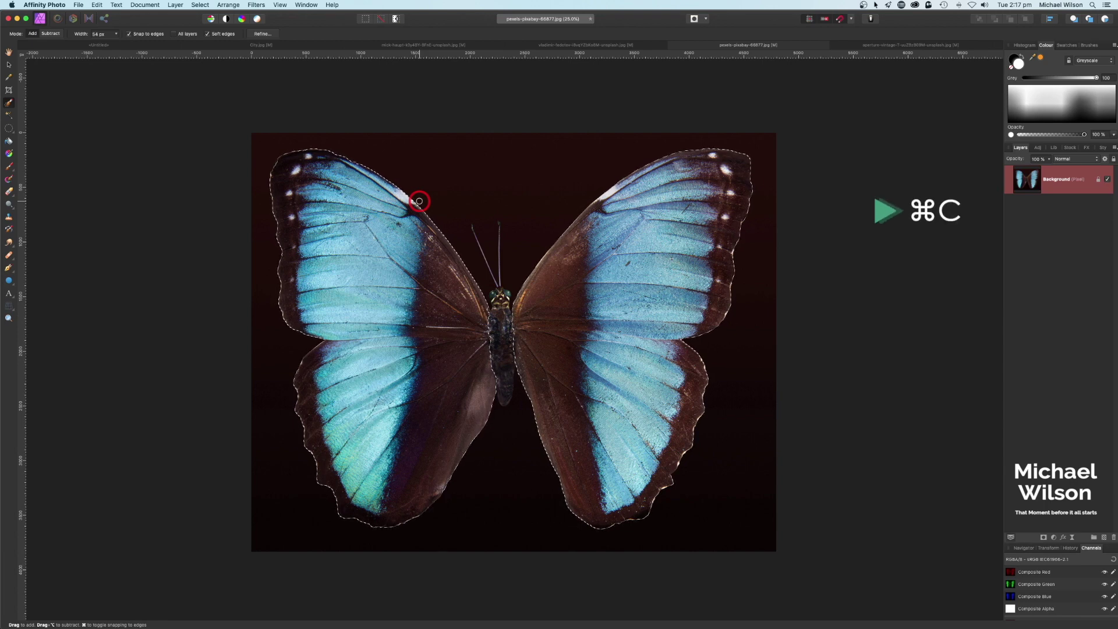
left_click(227, 46)
key("b")
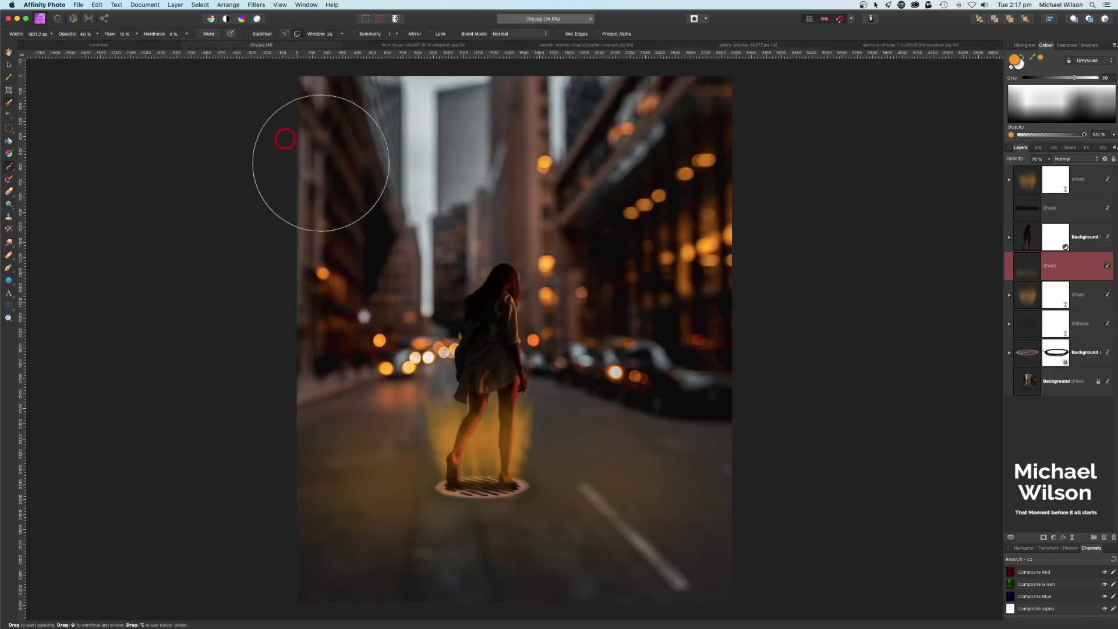
key("super+v")
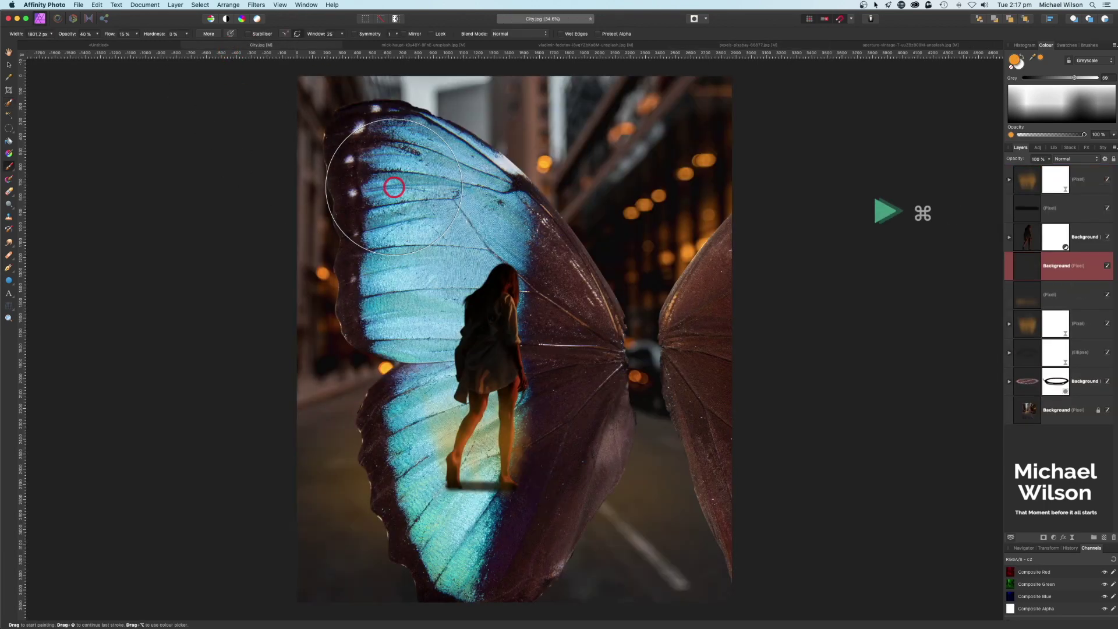
- Scale the butterfly wings down, move their layer above the woman's, and position them on her back
left_click(11, 66)
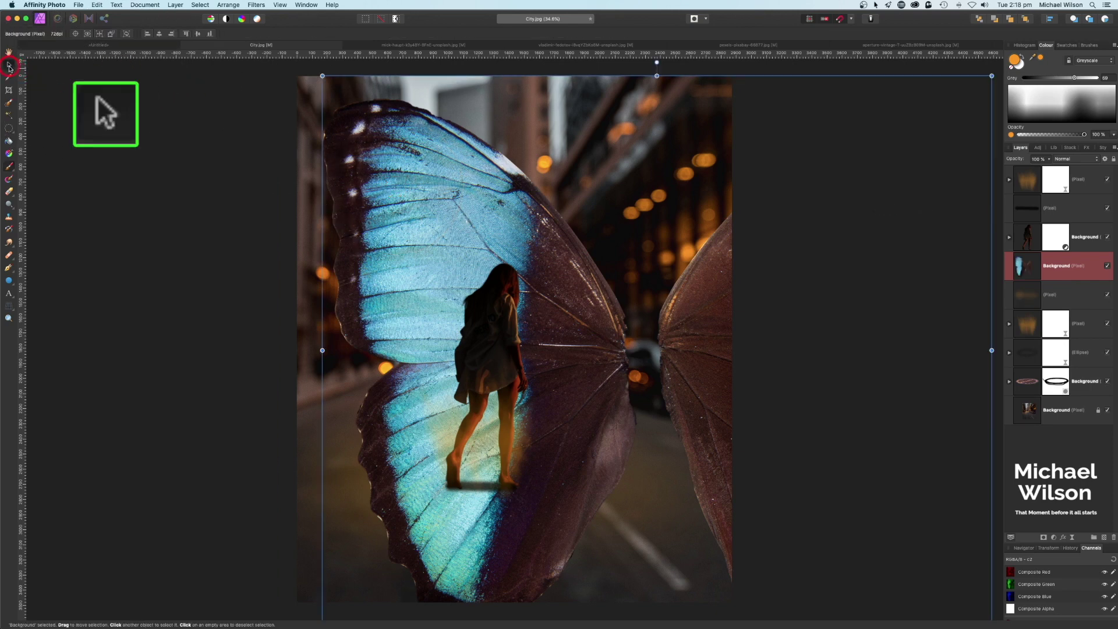
left_click_drag(324, 76, 670, 330)
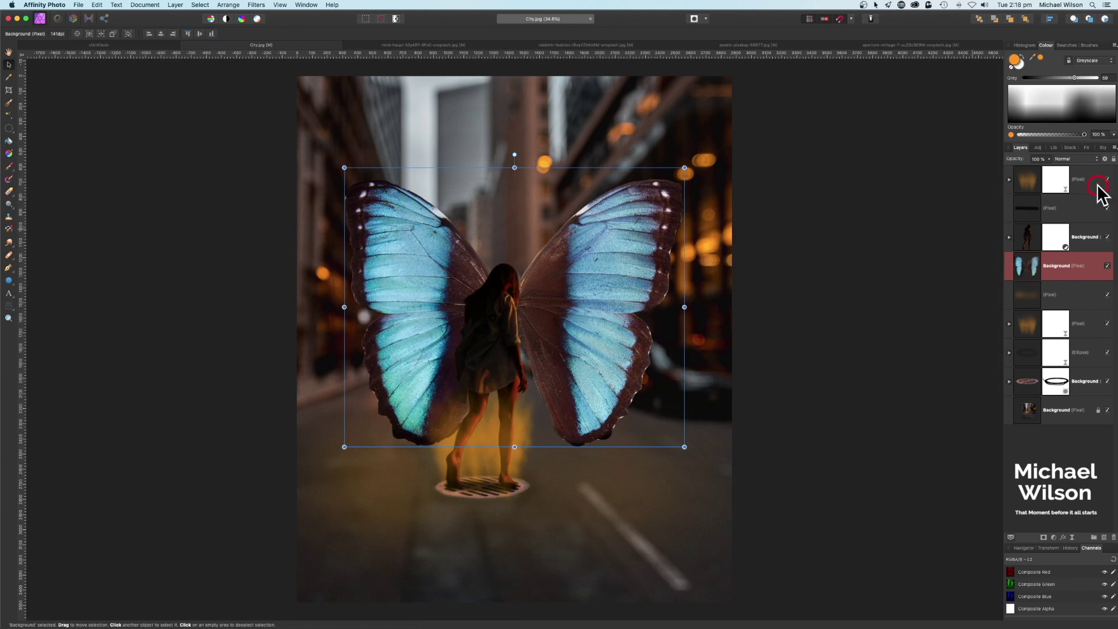
left_click_drag(1053, 268, 1051, 234)
left_click_drag(685, 168, 575, 257)
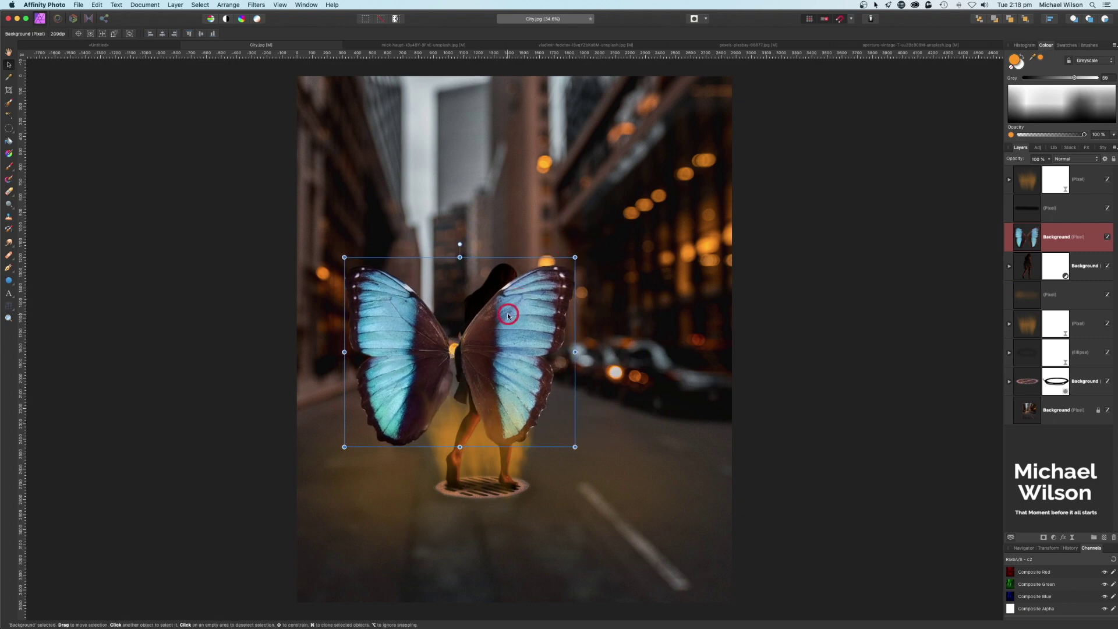
left_click_drag(509, 314, 542, 276)
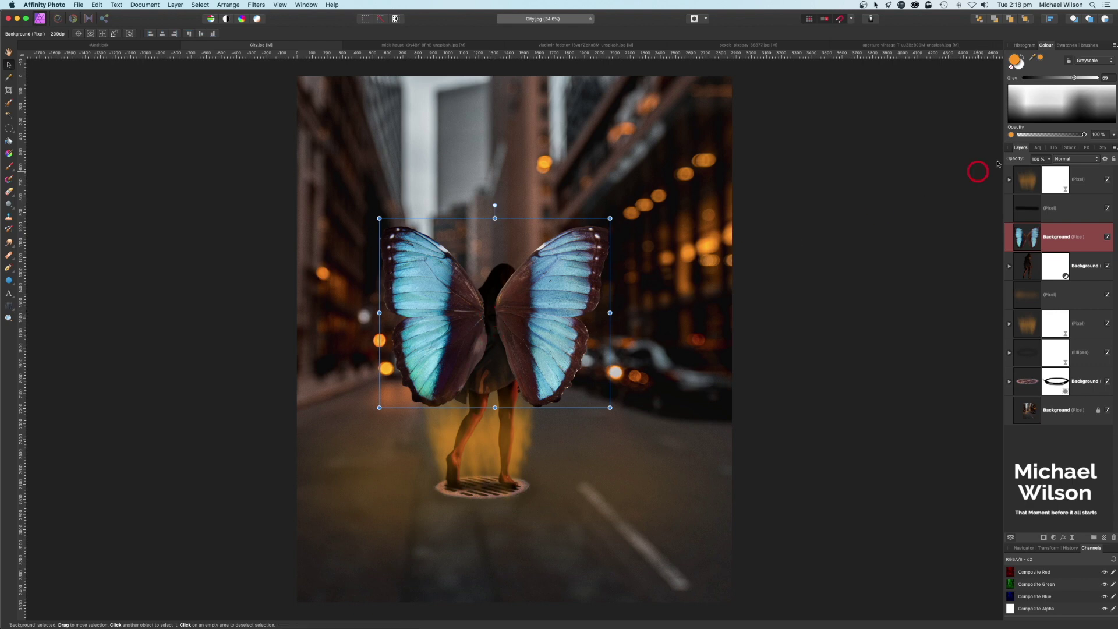
- Set the wings' blend mode to Screen and nest a Recolour adjustment inside the wings layer
left_click(1075, 159)
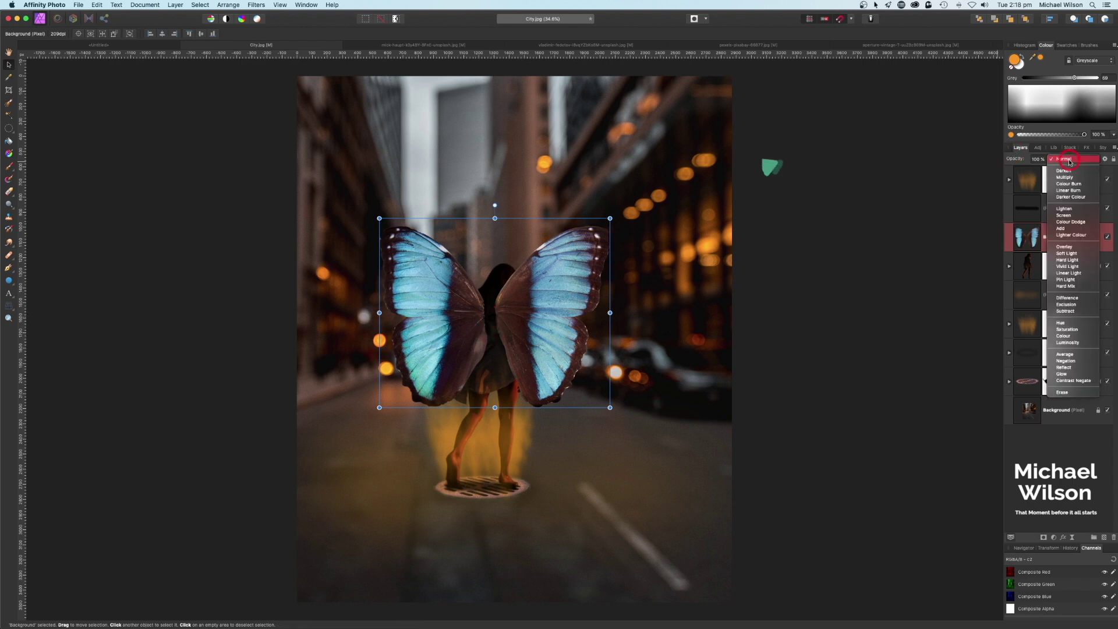
left_click(1065, 216)
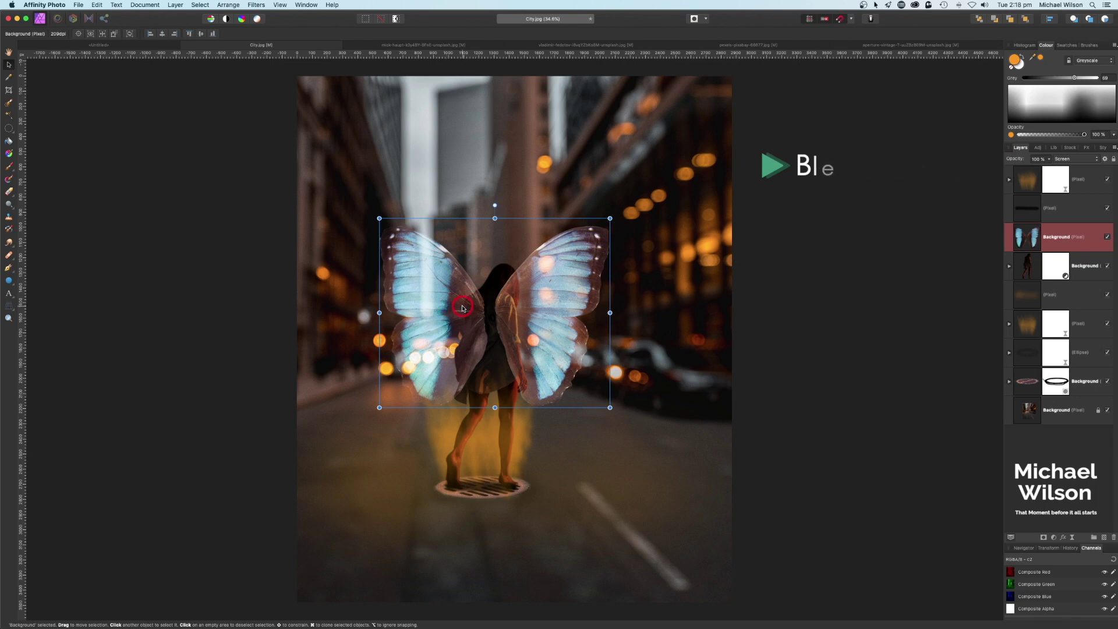
left_click(1056, 538)
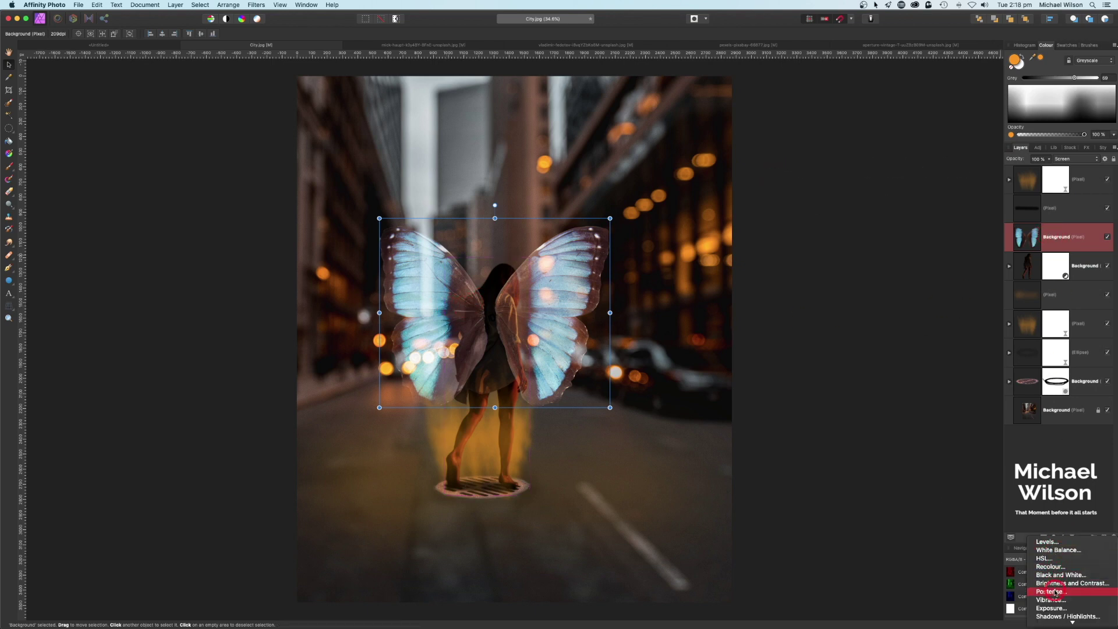
left_click(1051, 566)
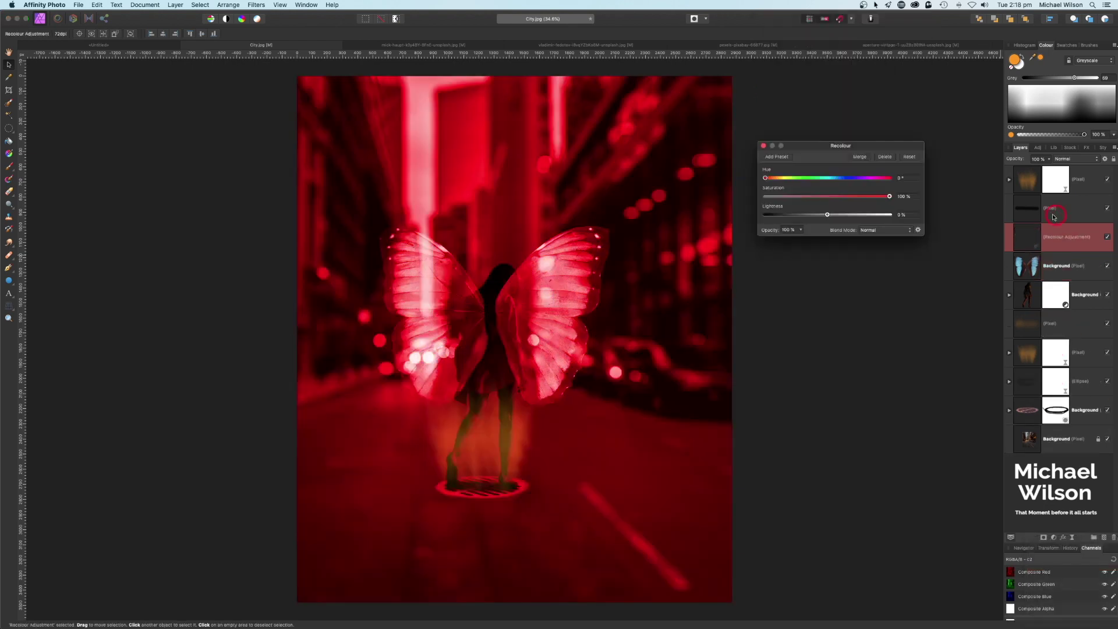
left_click(1040, 237)
left_click_drag(1040, 237, 1036, 263)
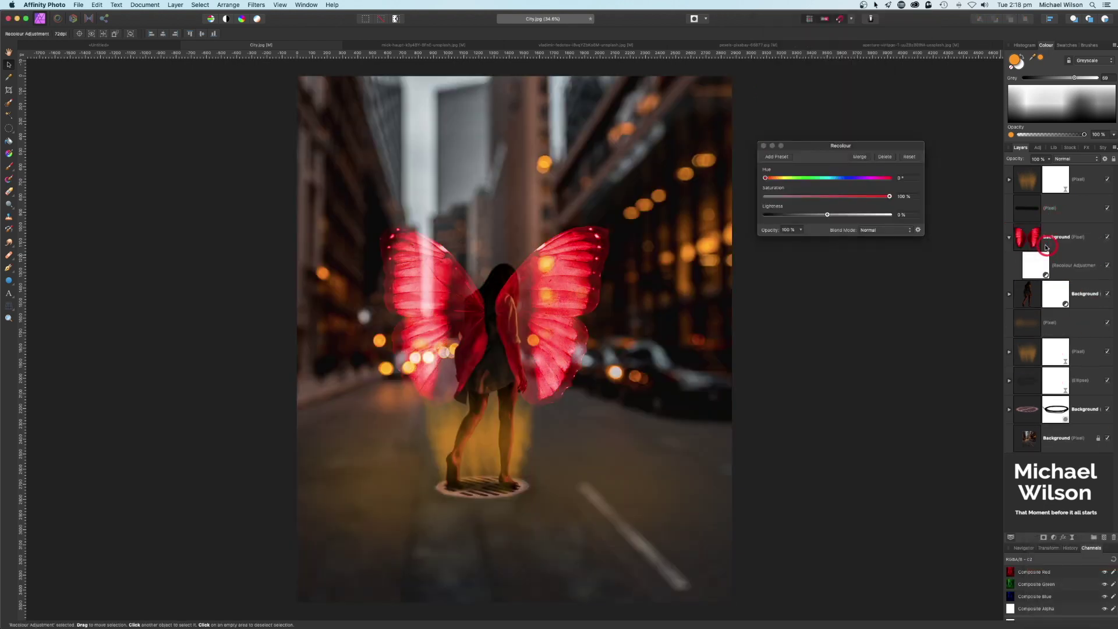
- Shift the Recolour hue to about 29° to tint the wings orange, and close the adjustment
left_click(802, 192)
left_click_drag(765, 181, 776, 180)
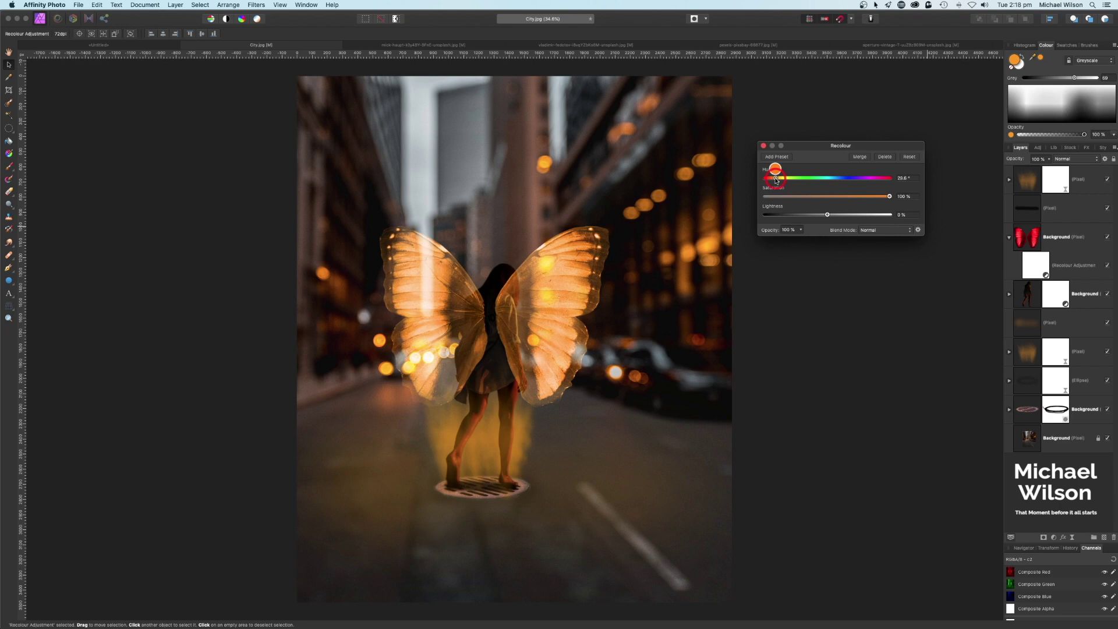
left_click(760, 149)
left_click(763, 147)
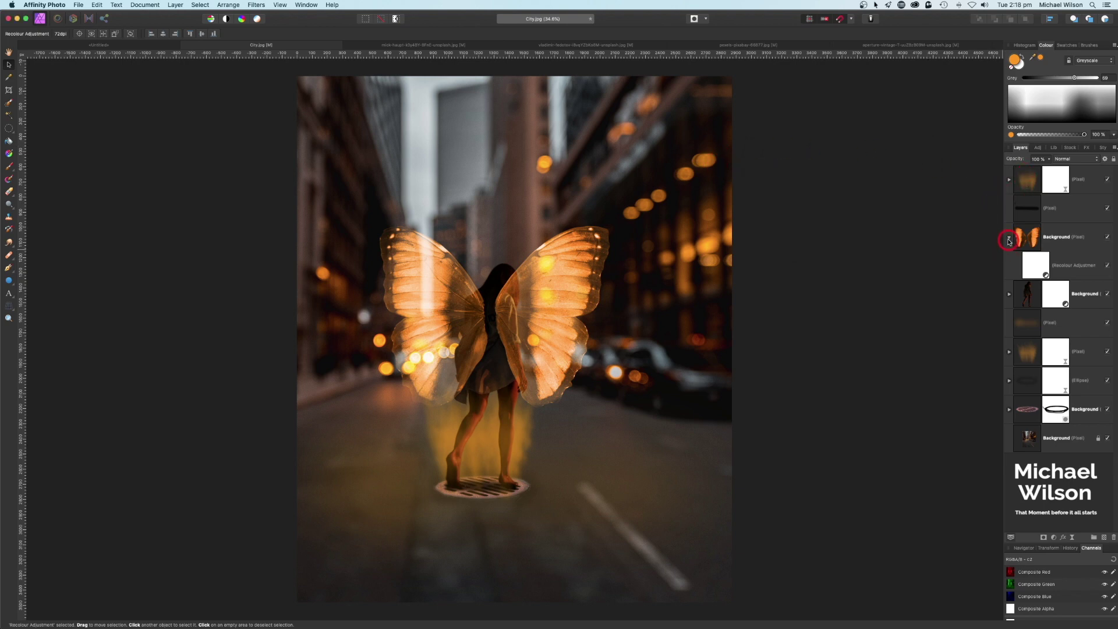
- Add a mask to the wings layer, select it, and reset the colours to default black and white
left_click(1009, 240)
left_click(1035, 238)
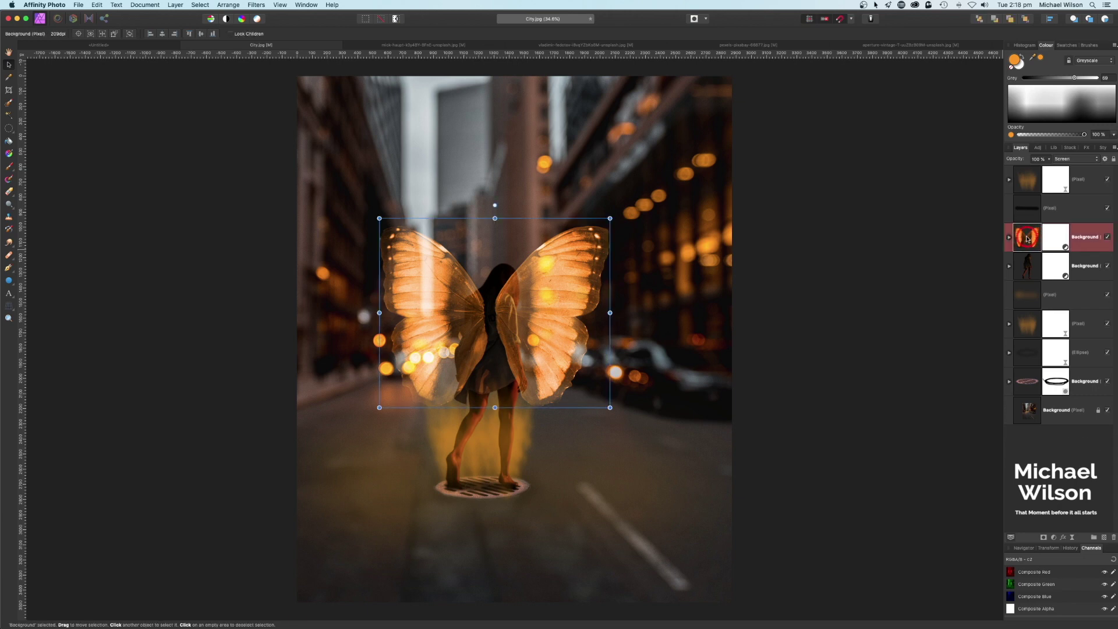
left_click(1046, 537)
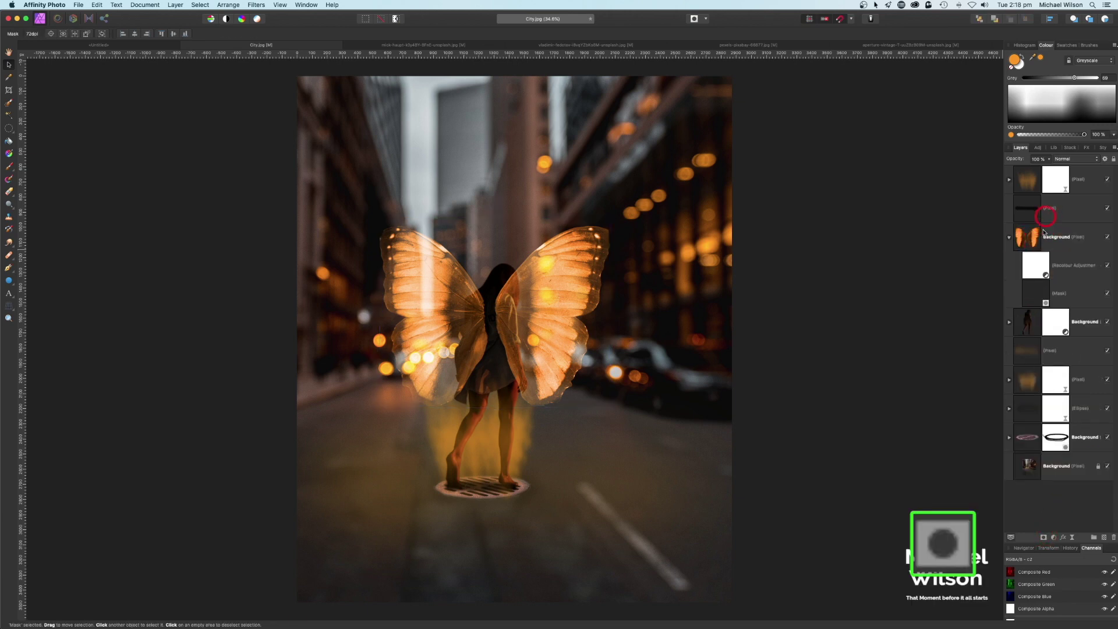
left_click(1040, 294)
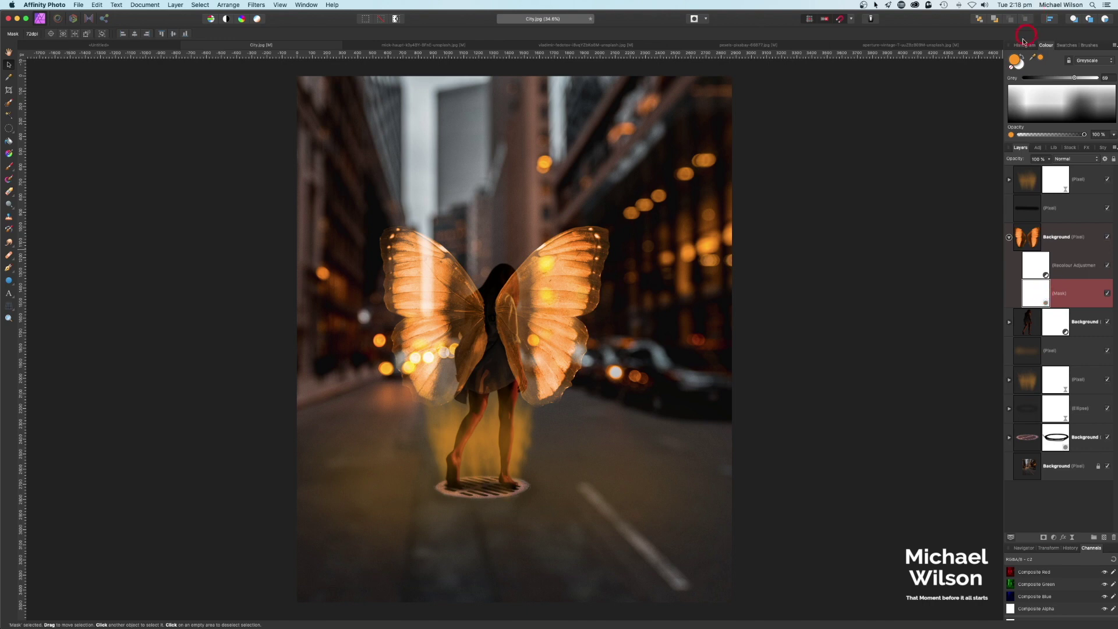
key("d")
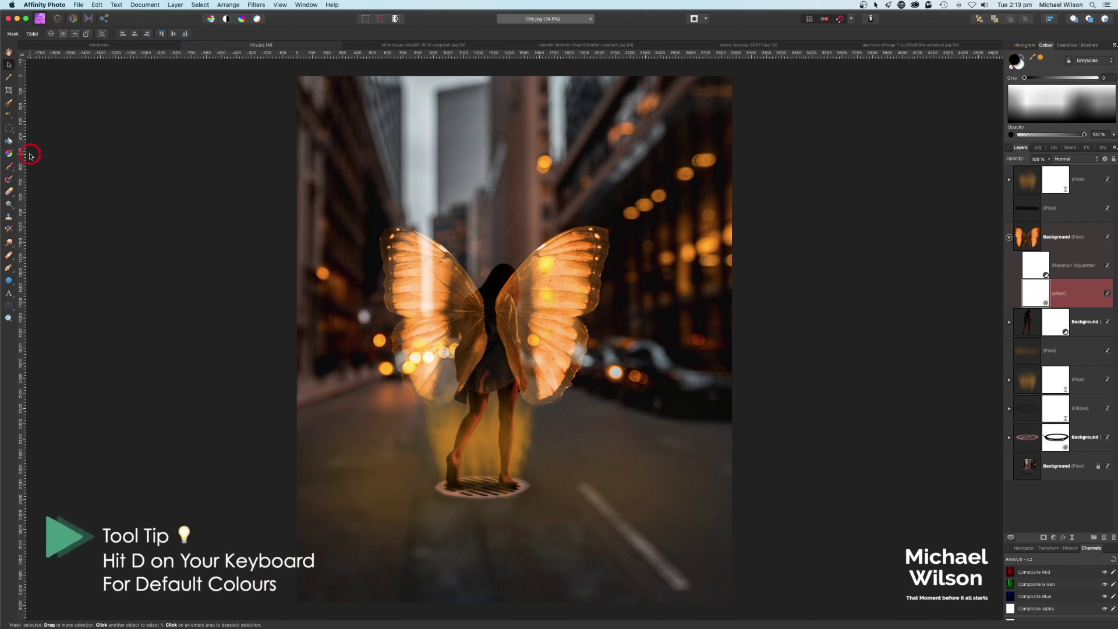
- Set the paint brush to 50% opacity, 15% flow and 0% hardness, and reduce its size
left_click(9, 166)
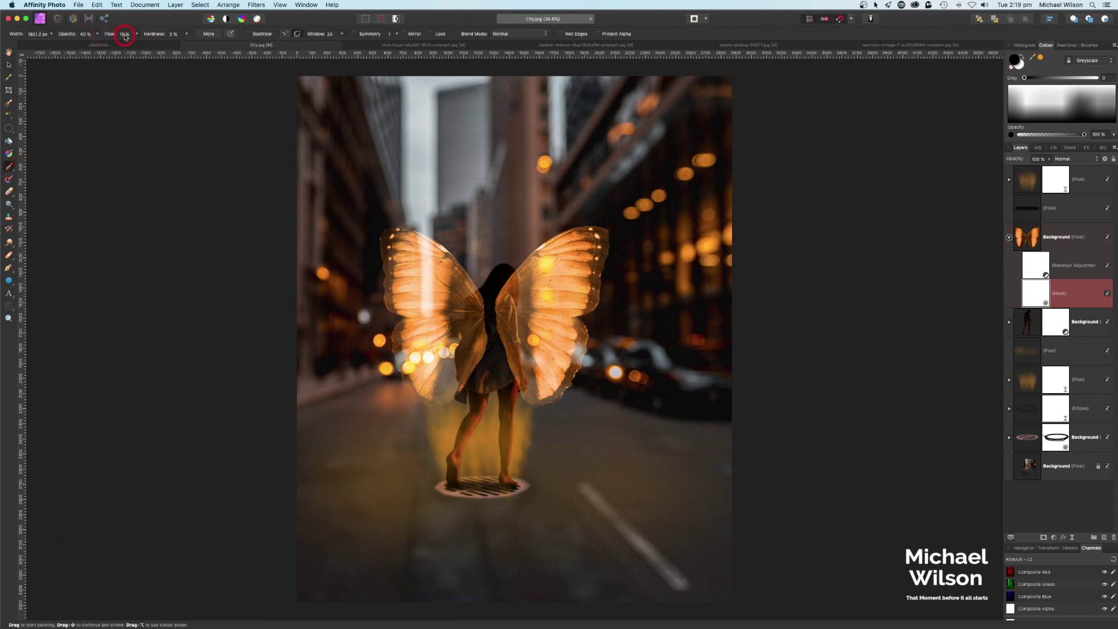
left_click_drag(98, 36, 98, 44)
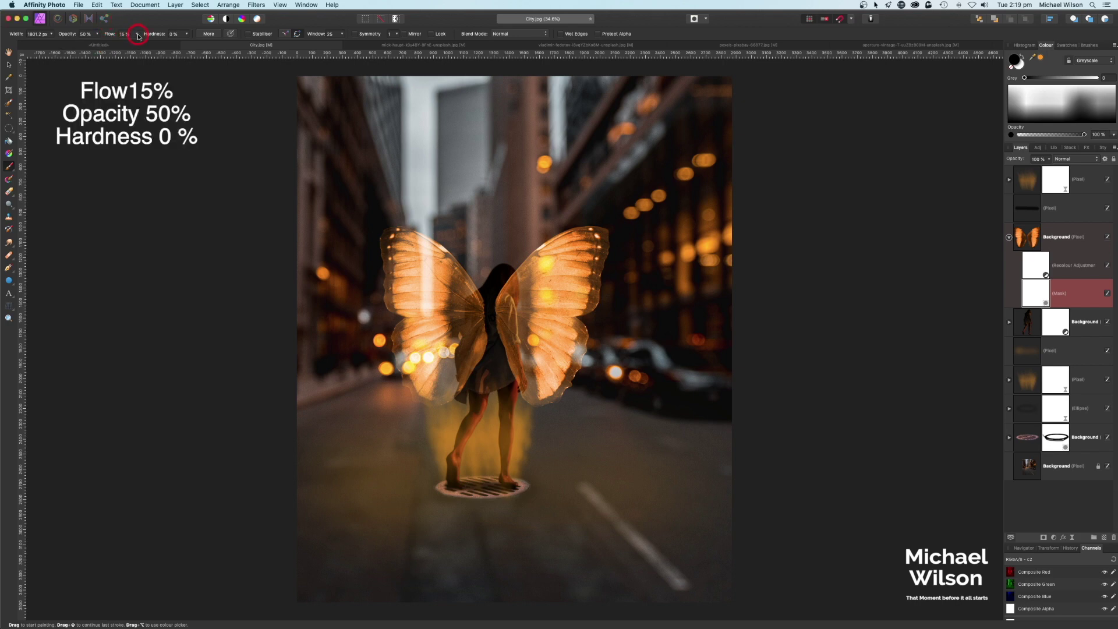
key("bracketleft")
key("bracketleft")
key("bracketleft")
key("bracketleft")
- Paint black on the wings mask with a brush about 114 px wide to hide the wings where they overlap the woman's body
key("super+plus")
key("super+plus")
key("super+plus")
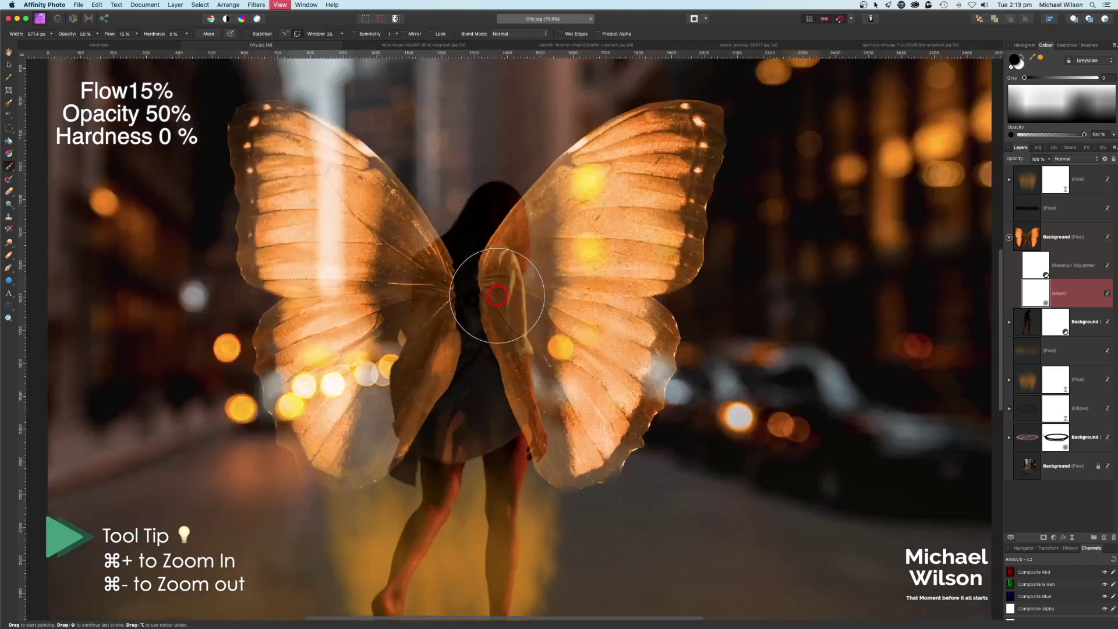
key("bracketleft")
key("bracketleft")
key("bracketleft")
key("bracketleft")
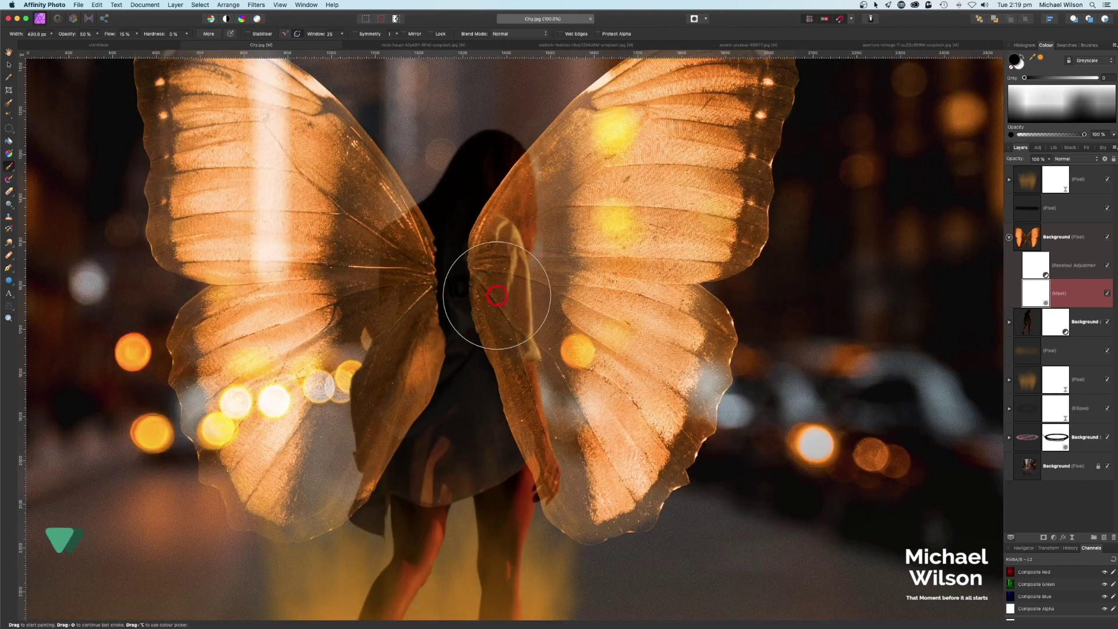
key("bracketleft")
key("bracketleft")
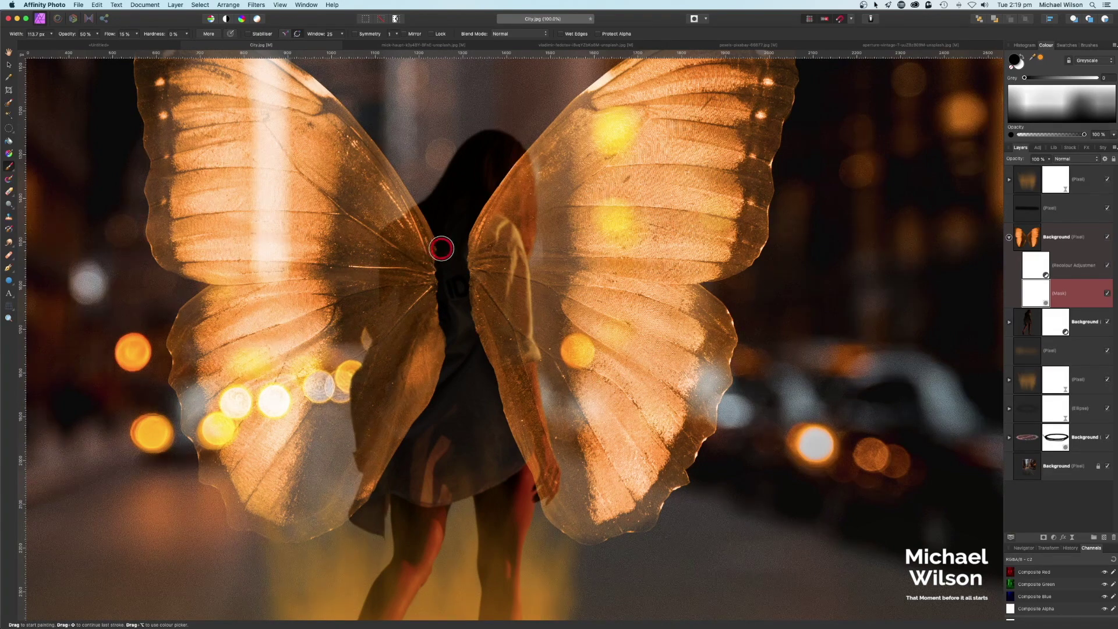
mouse_move(442, 248)
left_mouse_down()
mouse_move(434, 296)
mouse_move(425, 248)
mouse_move(422, 289)
mouse_move(434, 249)
mouse_move(441, 305)
mouse_move(429, 239)
mouse_move(437, 255)
mouse_move(443, 335)
mouse_move(437, 310)
mouse_move(424, 369)
mouse_move(418, 347)
mouse_move(396, 344)
mouse_move(410, 320)
mouse_move(398, 312)
mouse_move(418, 282)
mouse_move(390, 257)
mouse_move(437, 252)
mouse_move(397, 221)
mouse_move(453, 232)
mouse_move(406, 201)
mouse_move(437, 263)
mouse_move(417, 292)
mouse_move(433, 334)
mouse_move(456, 330)
mouse_move(439, 361)
mouse_move(439, 322)
mouse_move(501, 308)
mouse_move(472, 317)
mouse_move(489, 300)
mouse_move(471, 289)
mouse_move(484, 227)
mouse_move(472, 241)
mouse_move(489, 217)
mouse_move(467, 255)
mouse_move(464, 281)
mouse_move(470, 255)
mouse_move(496, 257)
mouse_move(462, 300)
mouse_move(492, 295)
mouse_move(462, 289)
mouse_move(480, 189)
mouse_move(475, 212)
mouse_move(524, 132)
mouse_move(537, 145)
mouse_move(467, 221)
mouse_move(547, 157)
mouse_move(429, 239)
mouse_move(417, 202)
mouse_move(519, 470)
mouse_move(479, 332)
mouse_move(513, 440)
mouse_move(442, 342)
mouse_move(385, 452)
mouse_move(436, 378)
mouse_move(417, 447)
mouse_move(424, 371)
left_mouse_up()
key("super+0")
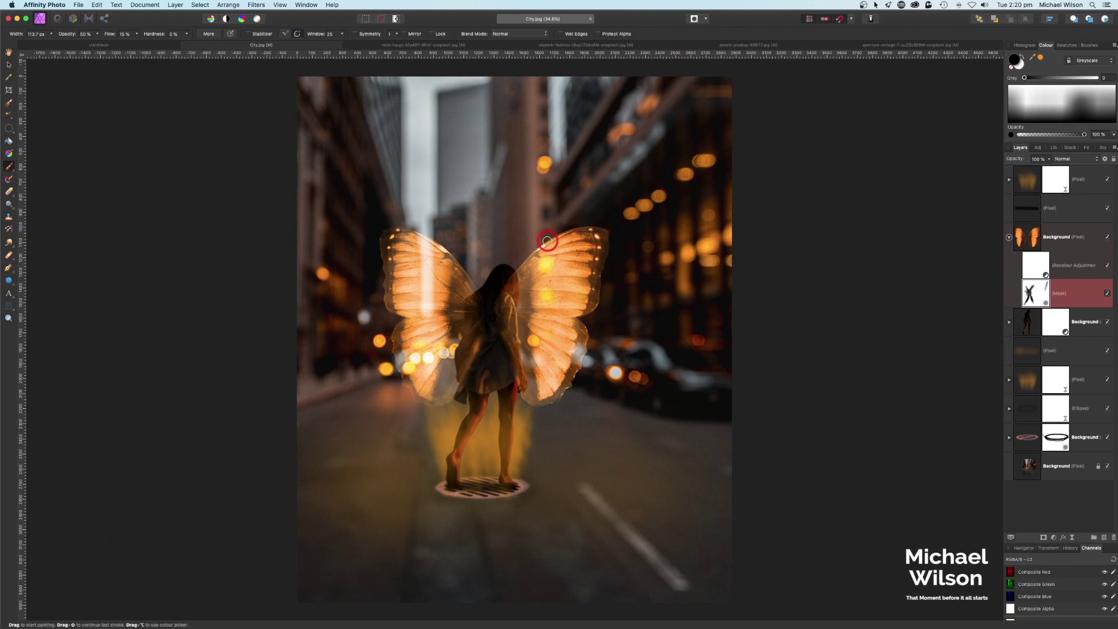
- Paint black along the outer edges of both wings on the mask to soften their outline
mouse_move(527, 258)
left_mouse_down()
mouse_move(562, 236)
mouse_move(631, 230)
mouse_move(606, 238)
mouse_move(600, 288)
left_mouse_up()
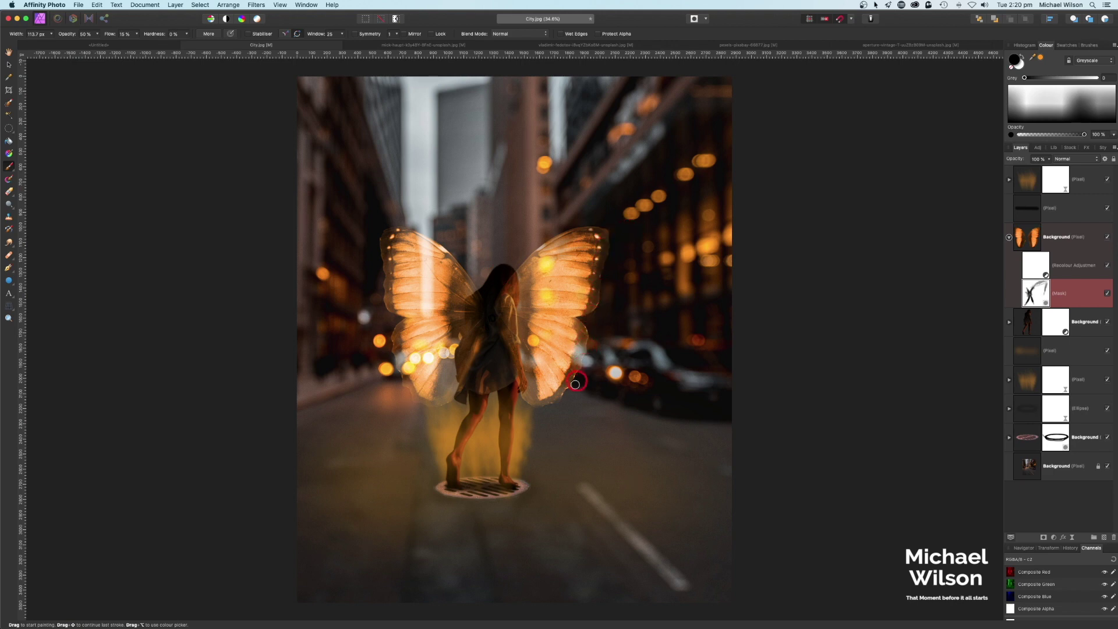
left_click_drag(575, 384, 539, 401)
mouse_move(407, 372)
left_mouse_down()
mouse_move(386, 326)
mouse_move(388, 368)
mouse_move(401, 320)
mouse_move(391, 261)
left_mouse_up()
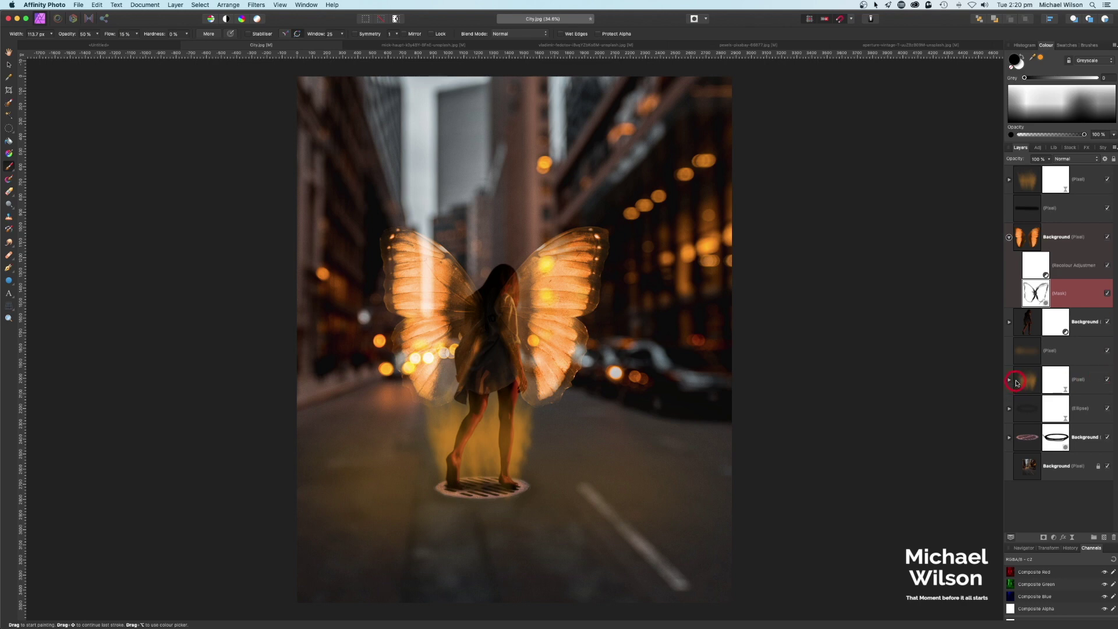
- Stretch the orange glow layers behind and in front of the woman upward to about her waist, and clear the selection
left_click(1025, 380)
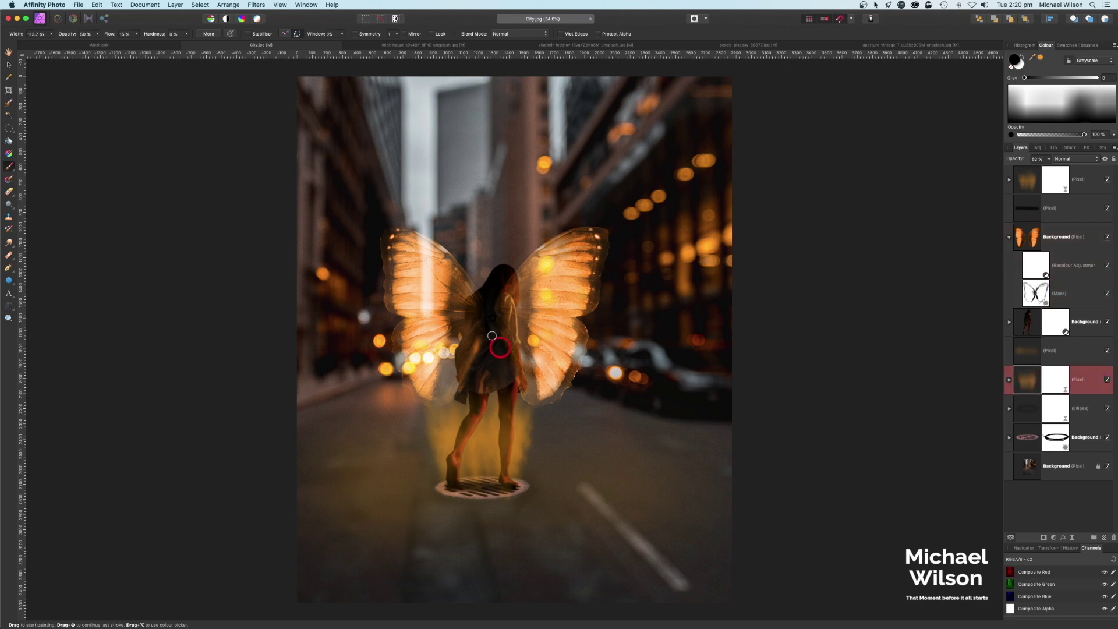
key("v")
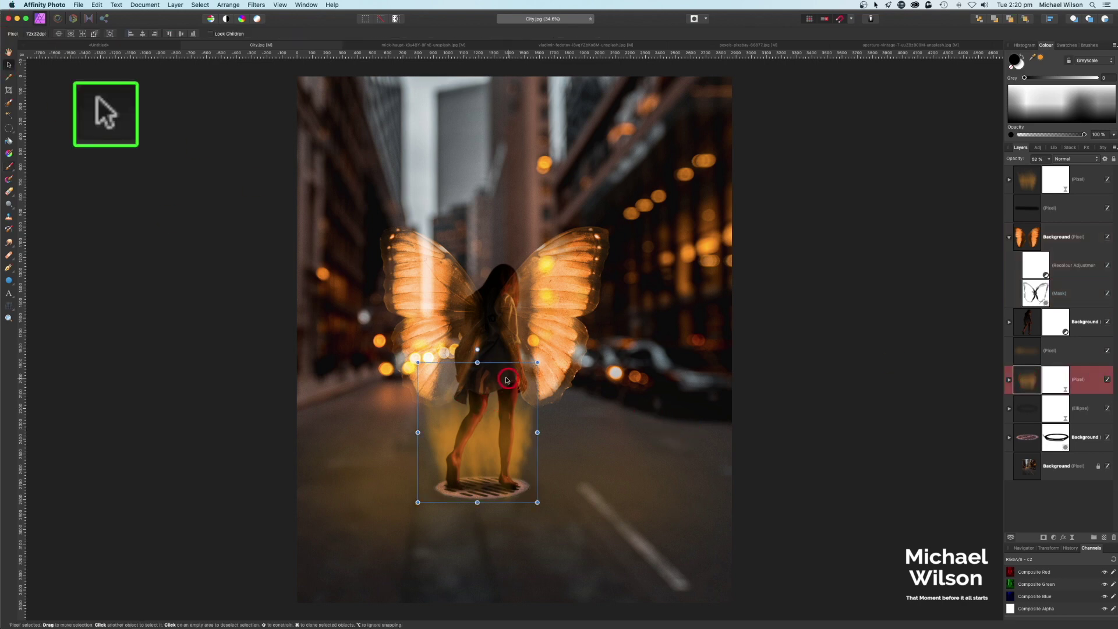
left_click_drag(482, 370, 494, 318)
left_click(1044, 295)
left_click(1027, 194)
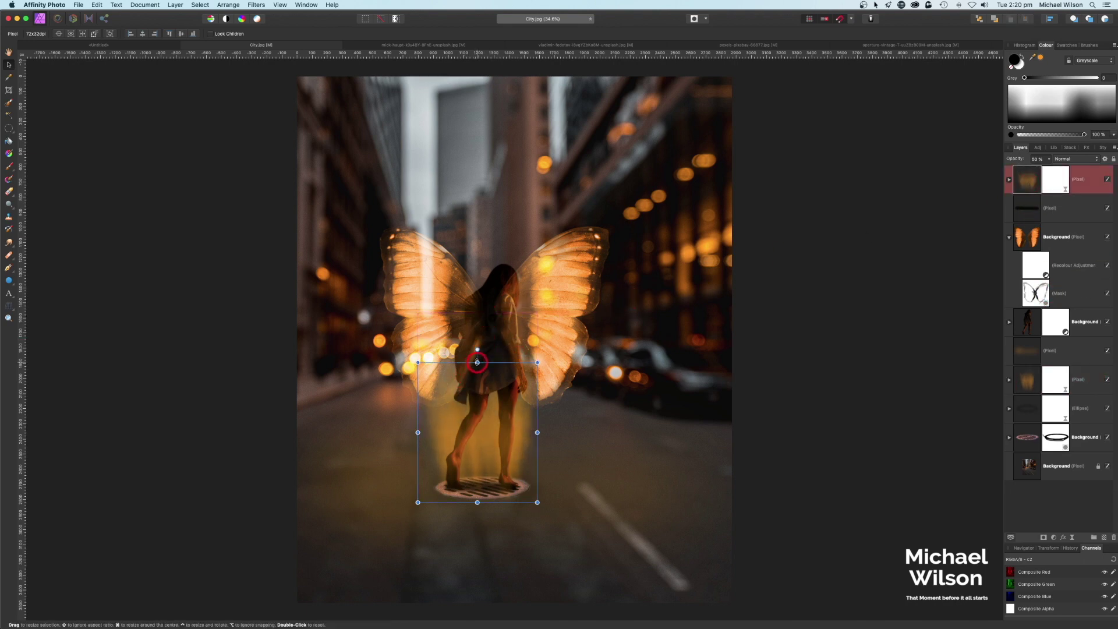
left_click_drag(477, 362, 484, 320)
left_click(862, 375)
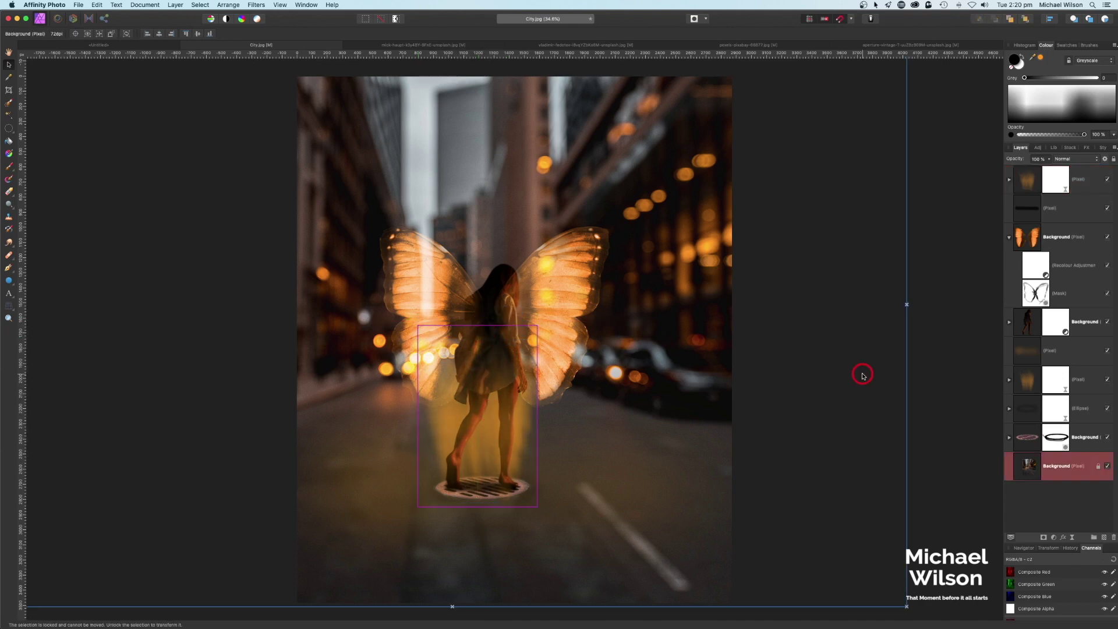
left_click(932, 362)
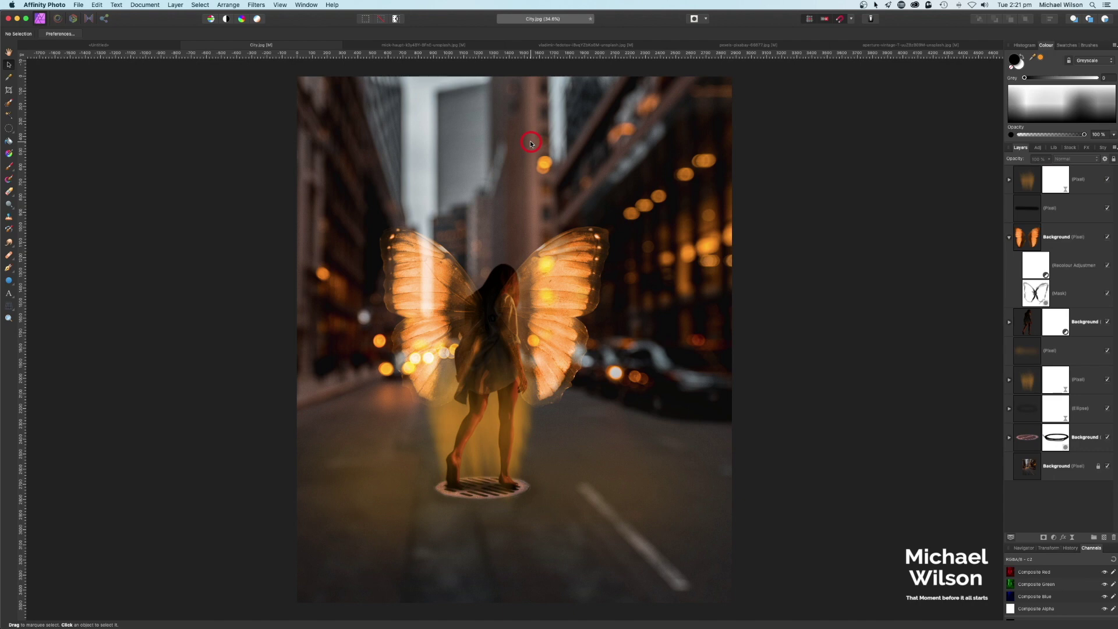
- Copy a rectangular selection of the starry sky above the trees and paste it into the City.jpg document
left_click(851, 46)
key("m")
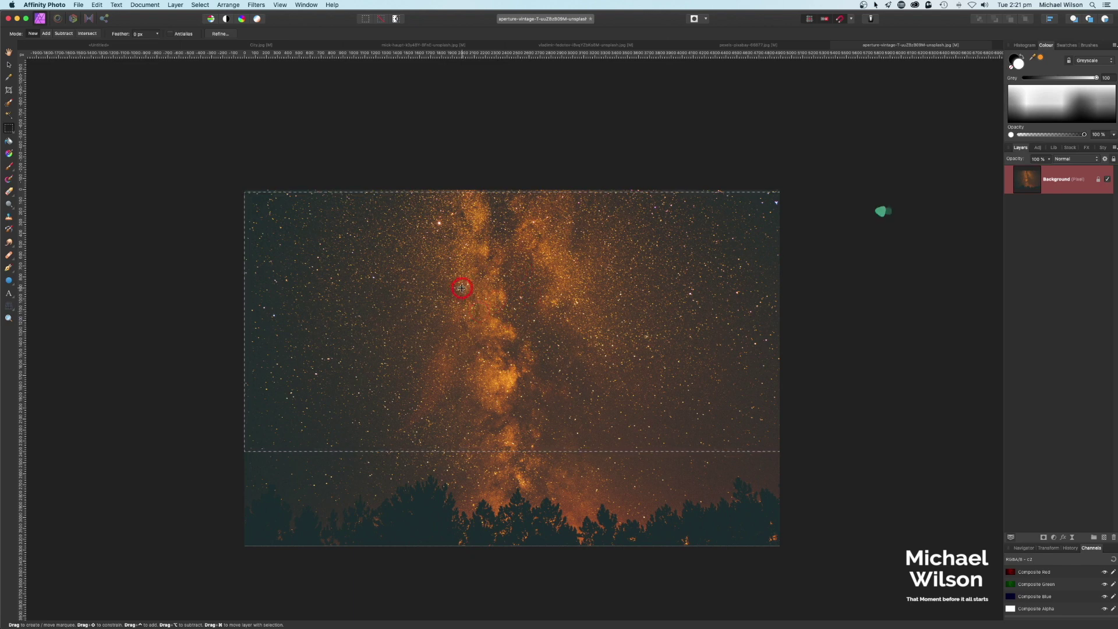
key("super+c")
left_click(283, 48)
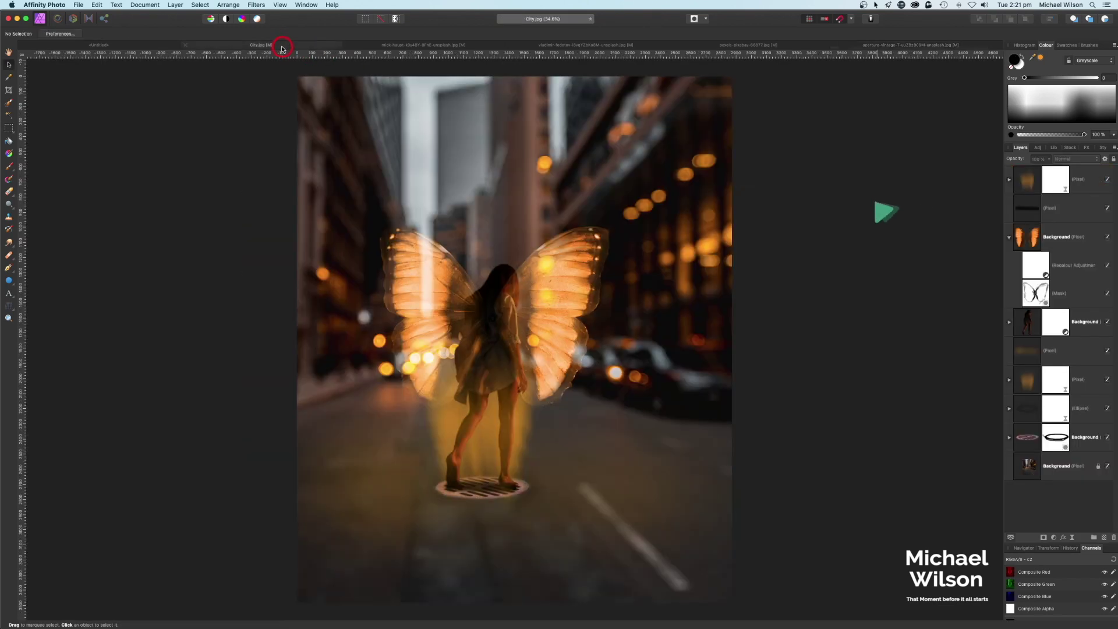
key("super+v")
left_click(784, 190)
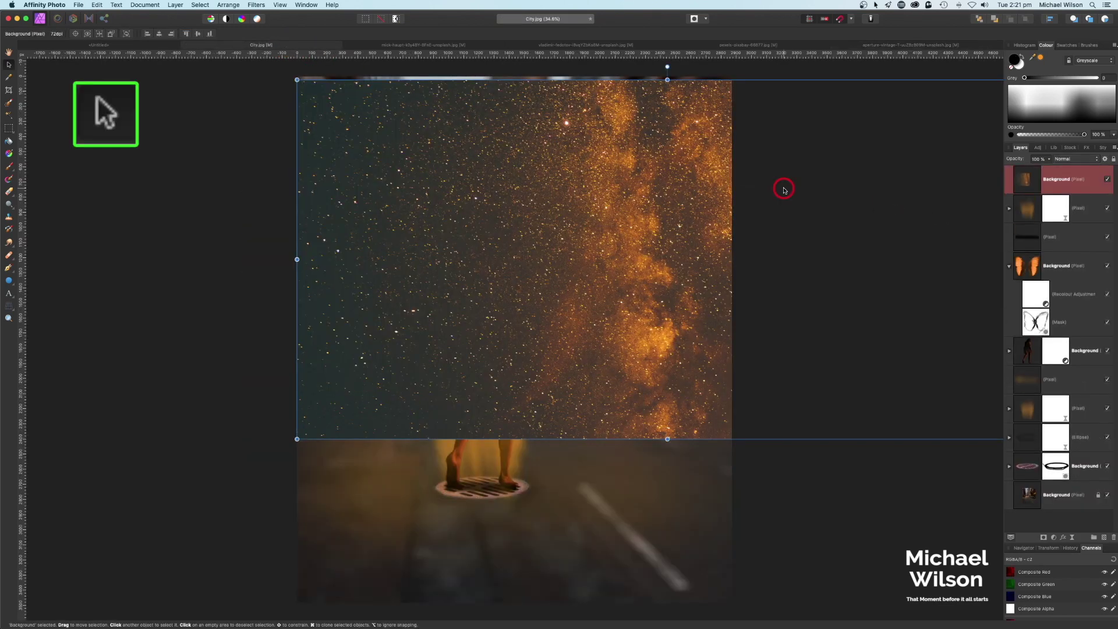
- Move the starry sky layer so it is centred on the canvas and stretch it down to cover the whole image
key("super+minus")
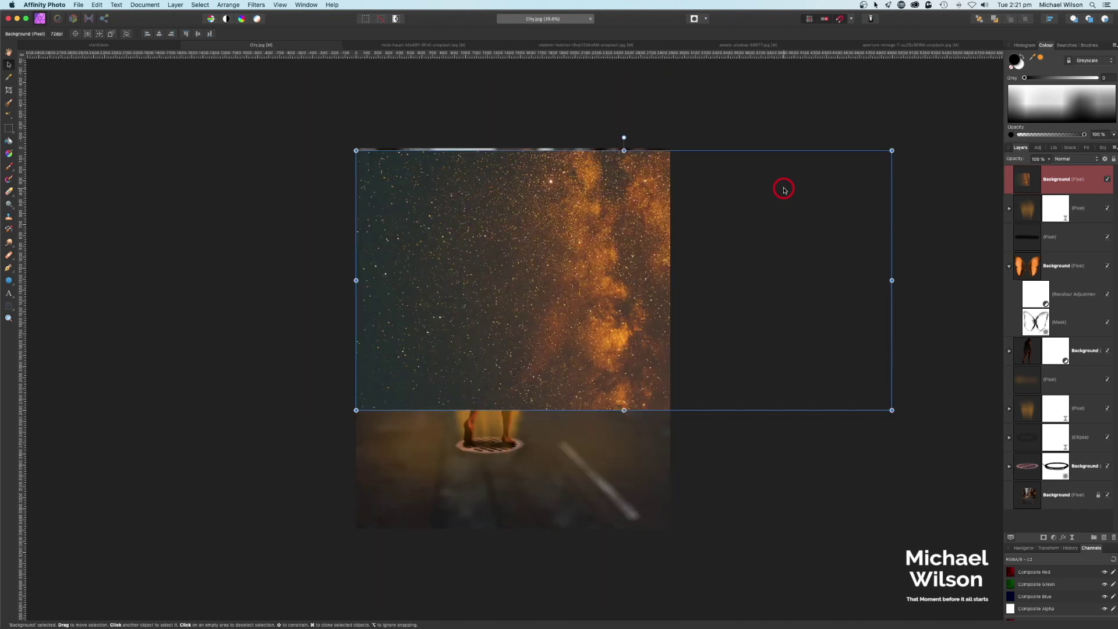
left_click_drag(892, 280, 611, 274)
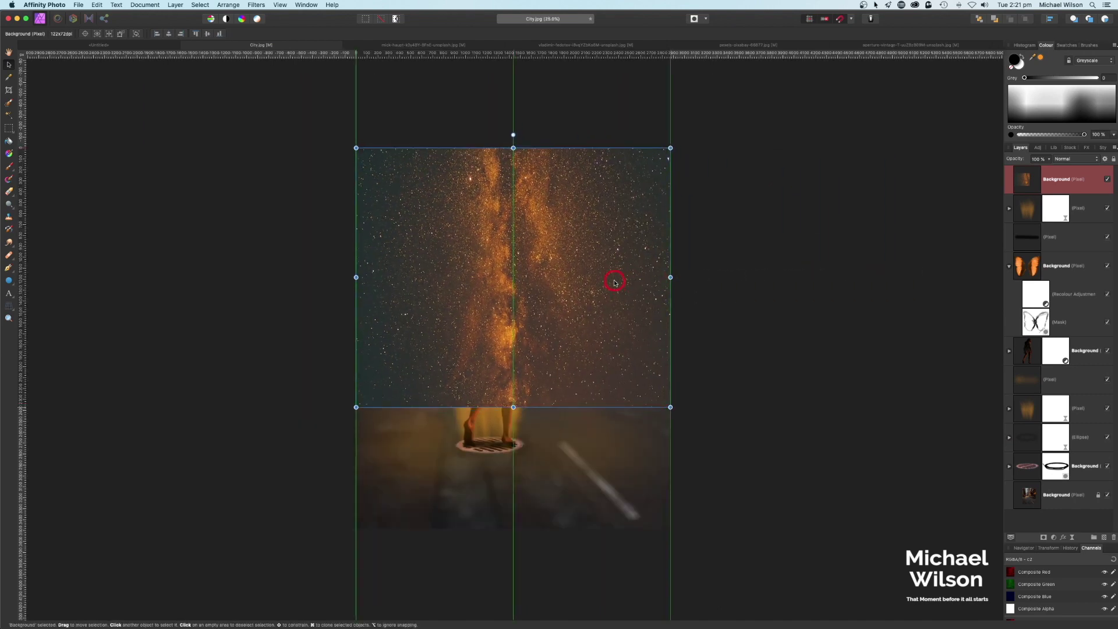
left_click_drag(513, 407, 514, 529)
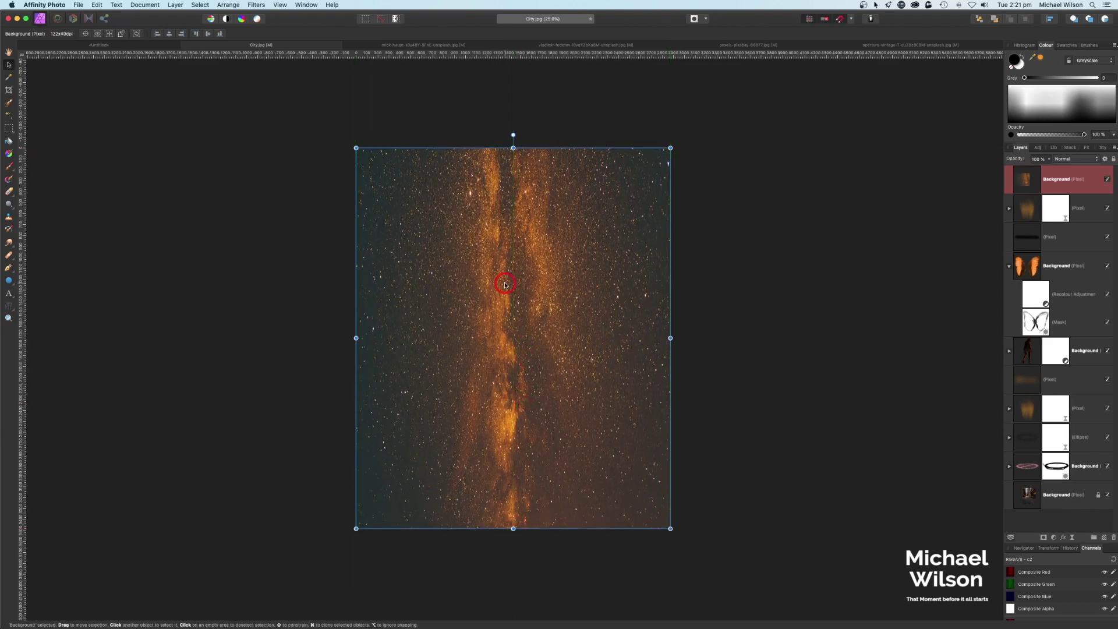
- Set the starry sky layer's blend mode to Screen and its opacity to about 26%
left_click(1070, 159)
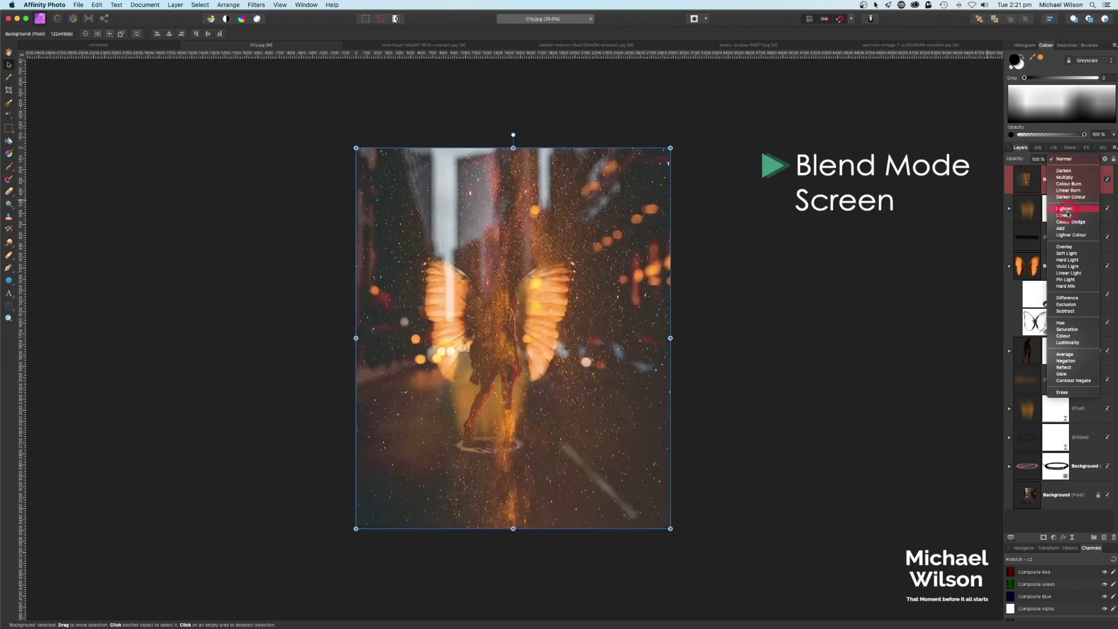
left_click(1066, 215)
left_click_drag(1051, 163, 994, 173)
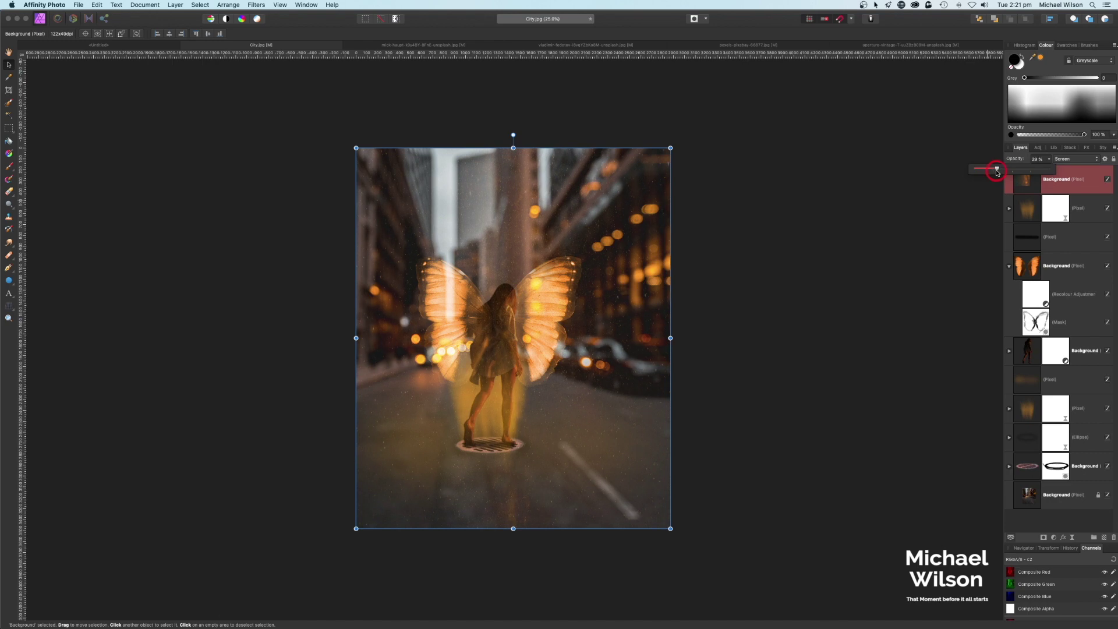
left_click_drag(997, 172, 994, 173)
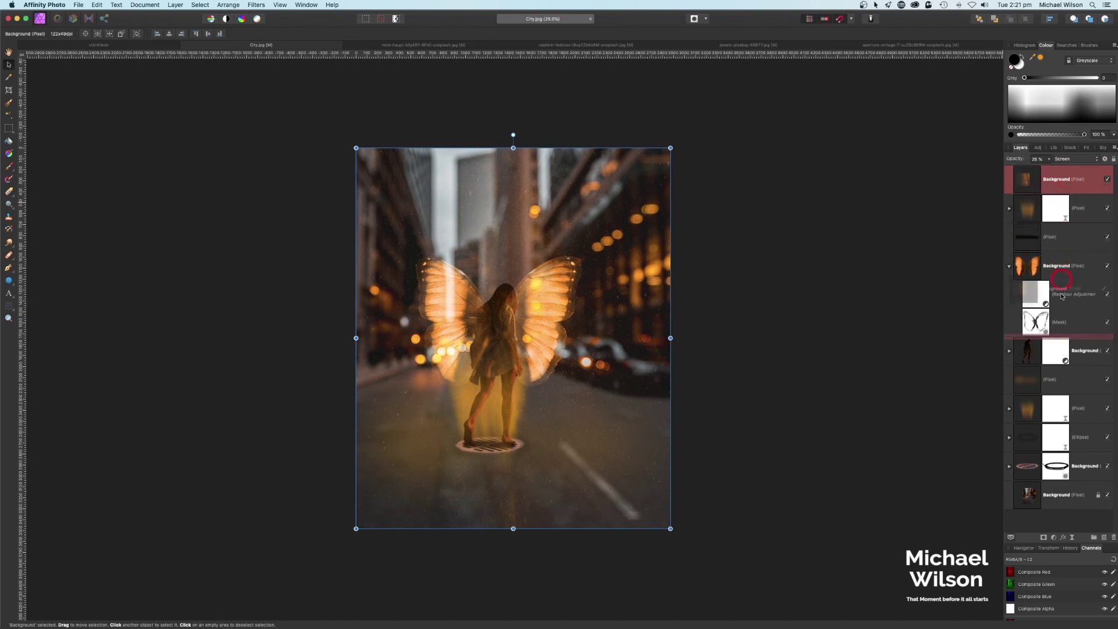
- Place the starry sky layer directly above the woman's layer and a duplicate of it directly below her
left_click(1041, 339)
left_click_drag(1042, 339, 1033, 324)
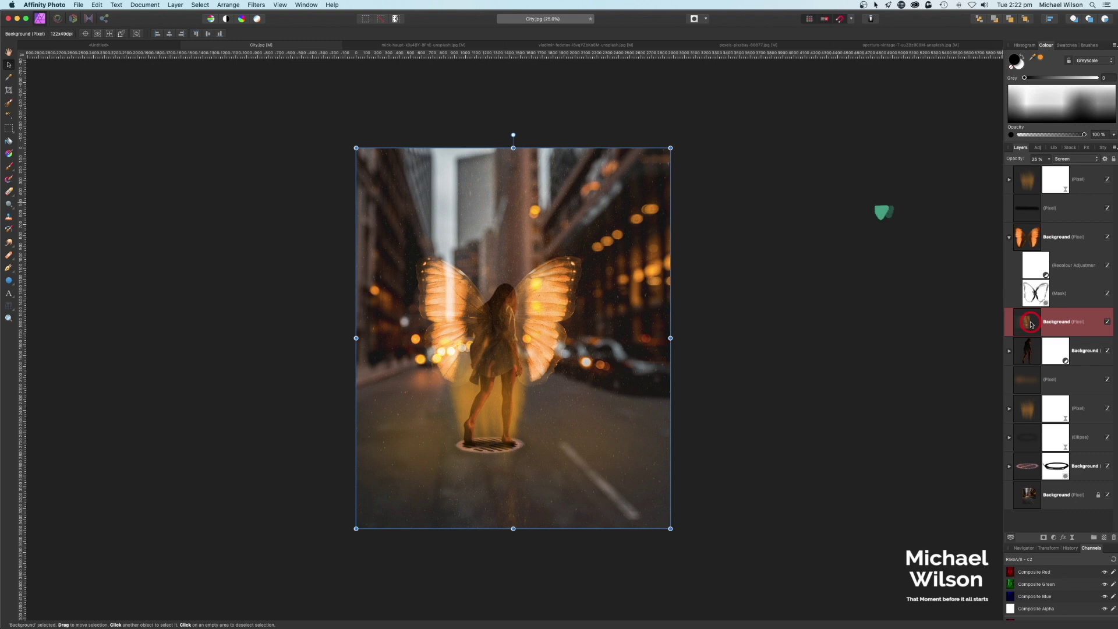
key("super+j")
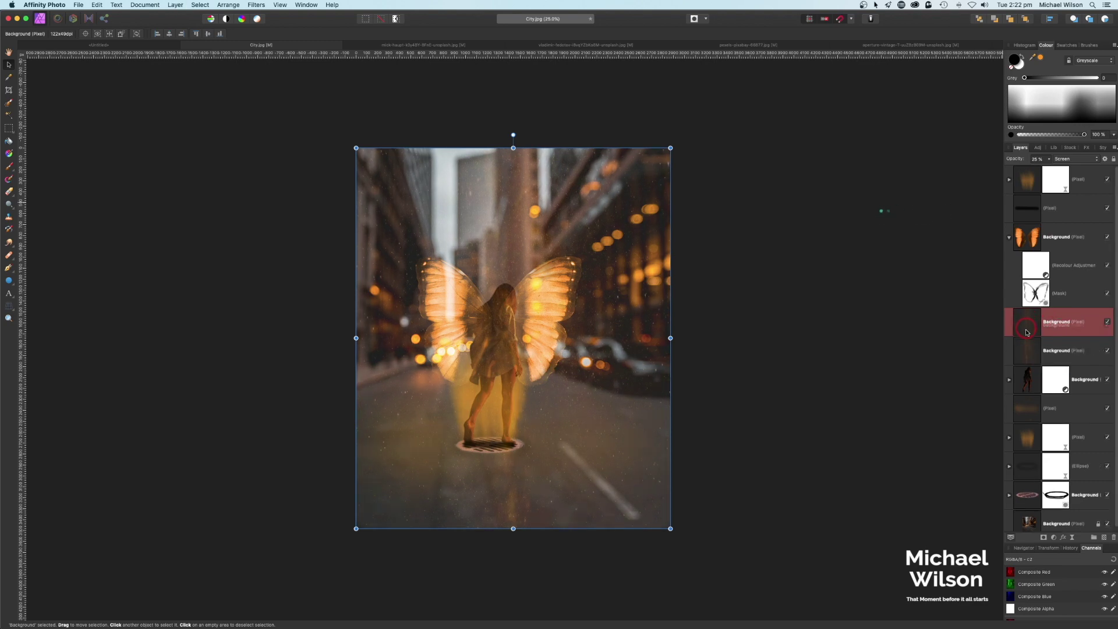
left_click_drag(1026, 332, 1027, 389)
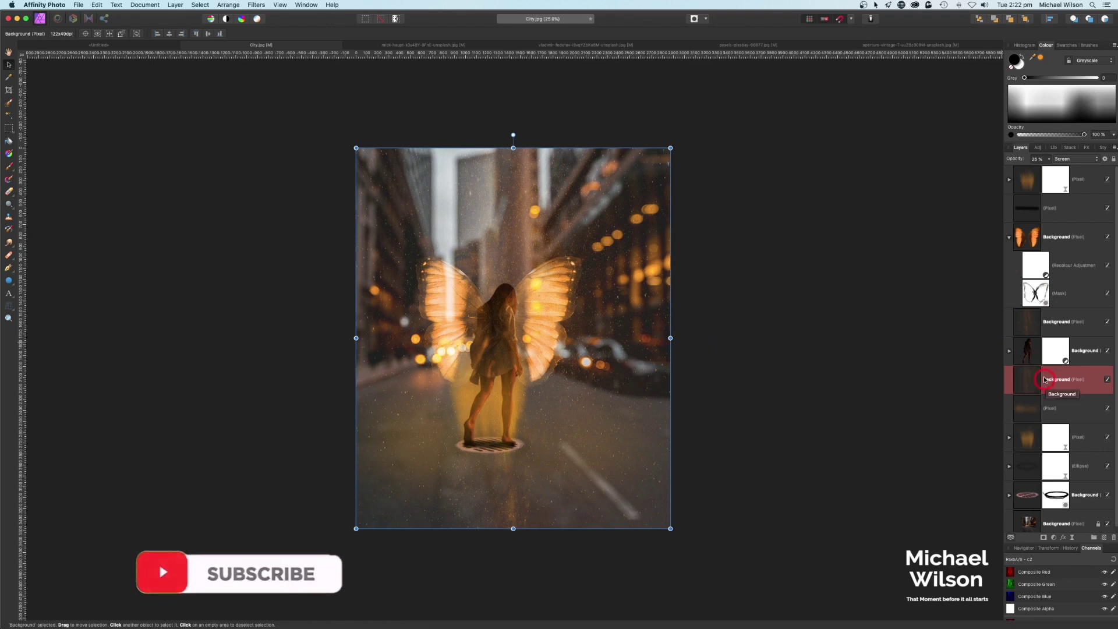
- Lower the upper starry sky layer's opacity to about 20% and collapse the wings layer
left_click(1042, 323)
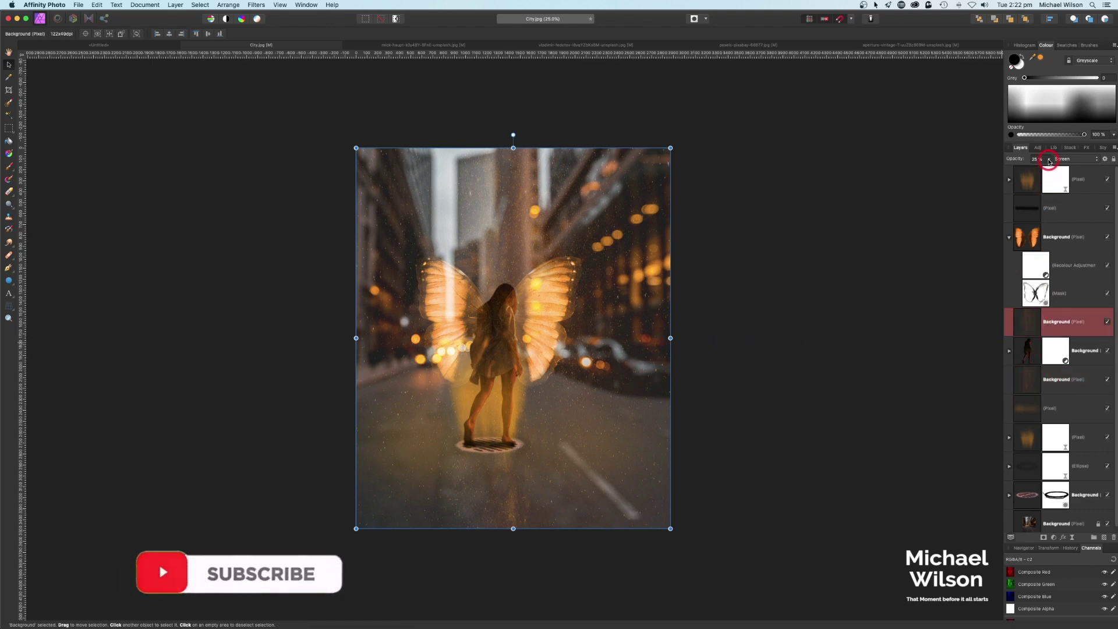
left_click_drag(1049, 162, 1045, 169)
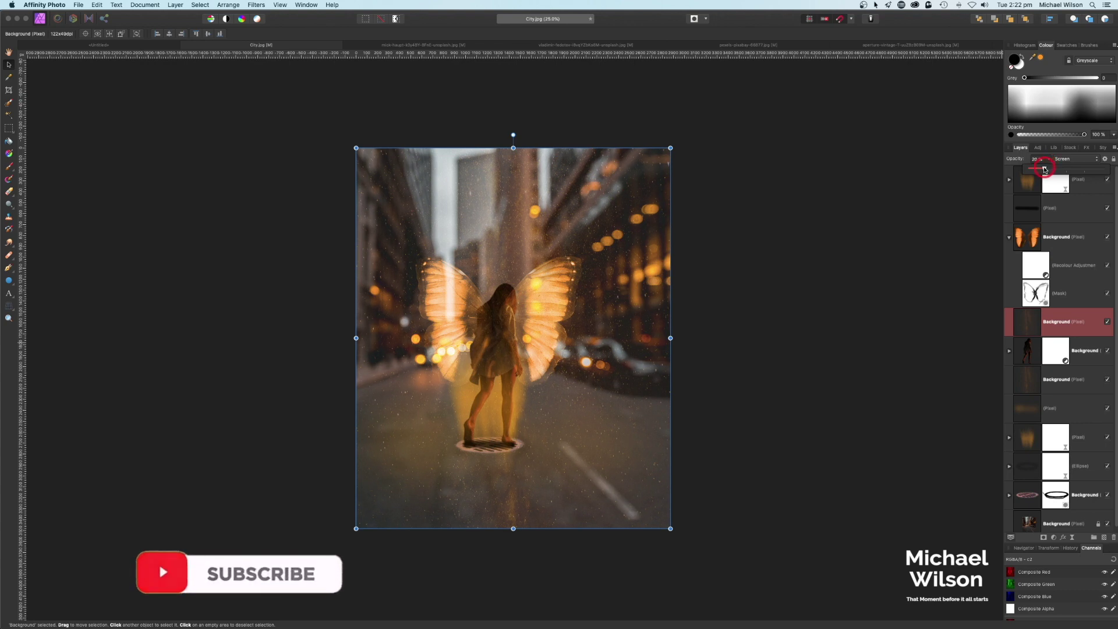
left_click(885, 226)
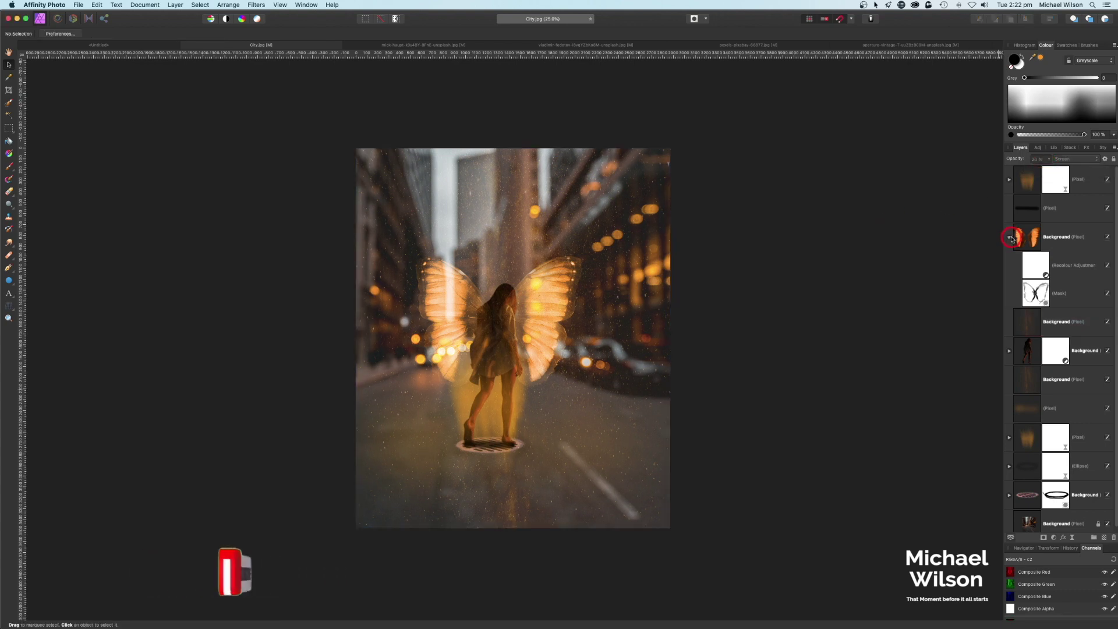
left_click(1009, 237)
- Nest a Levels adjustment in the manhole cover layer with Black Level 28% and Output White Level 49%, and close it
left_click(491, 450)
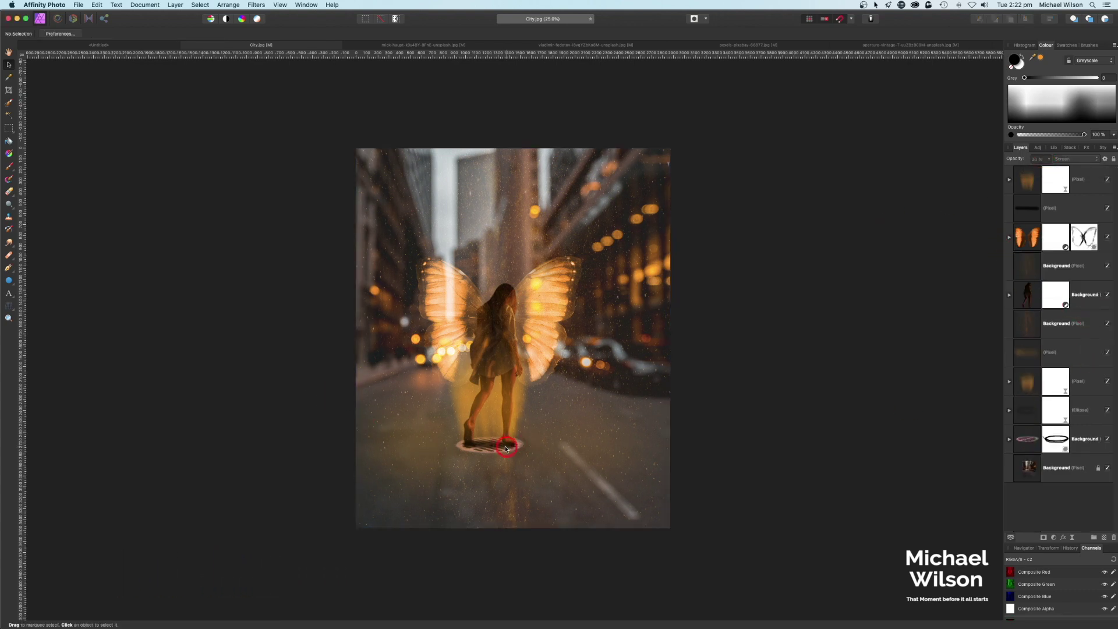
left_click(1010, 441)
left_click(1045, 442)
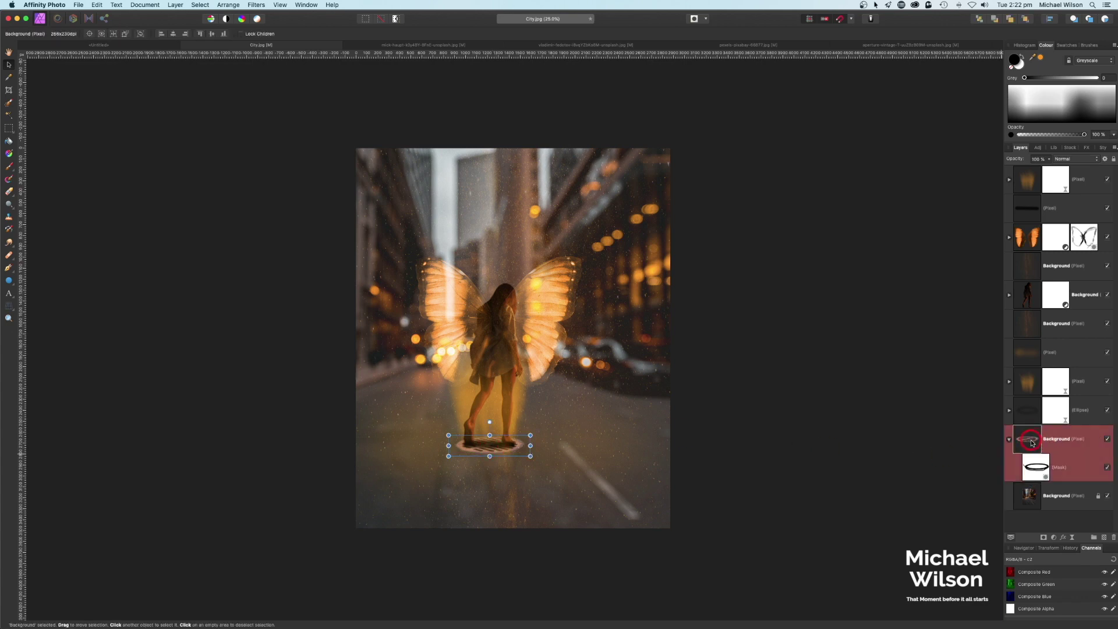
left_click(1053, 537)
left_click(1055, 545)
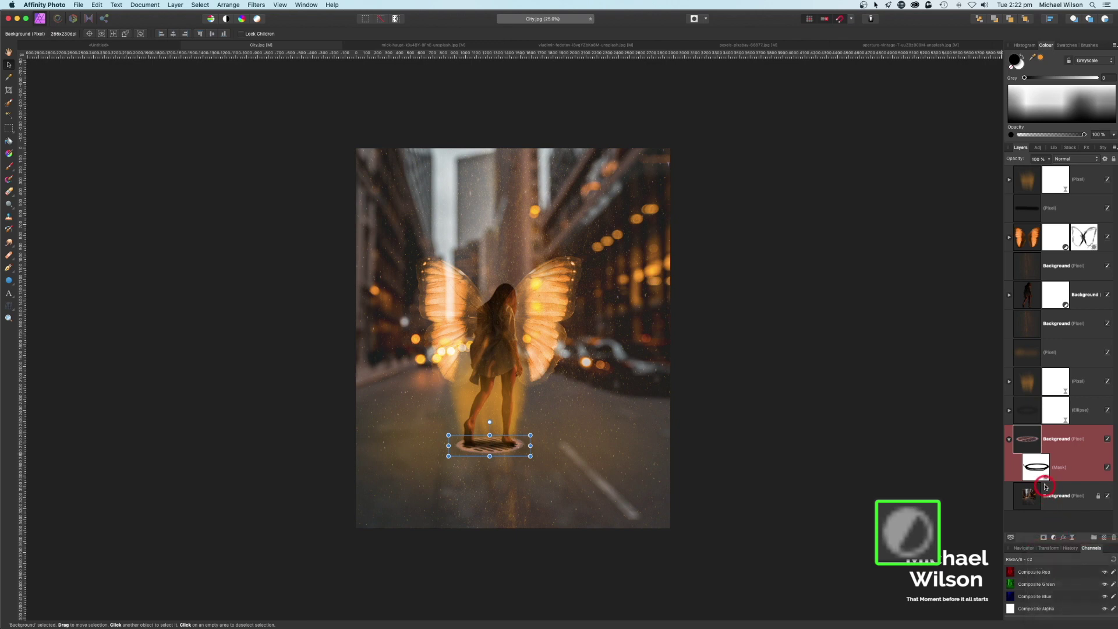
left_click_drag(1026, 438, 1033, 469)
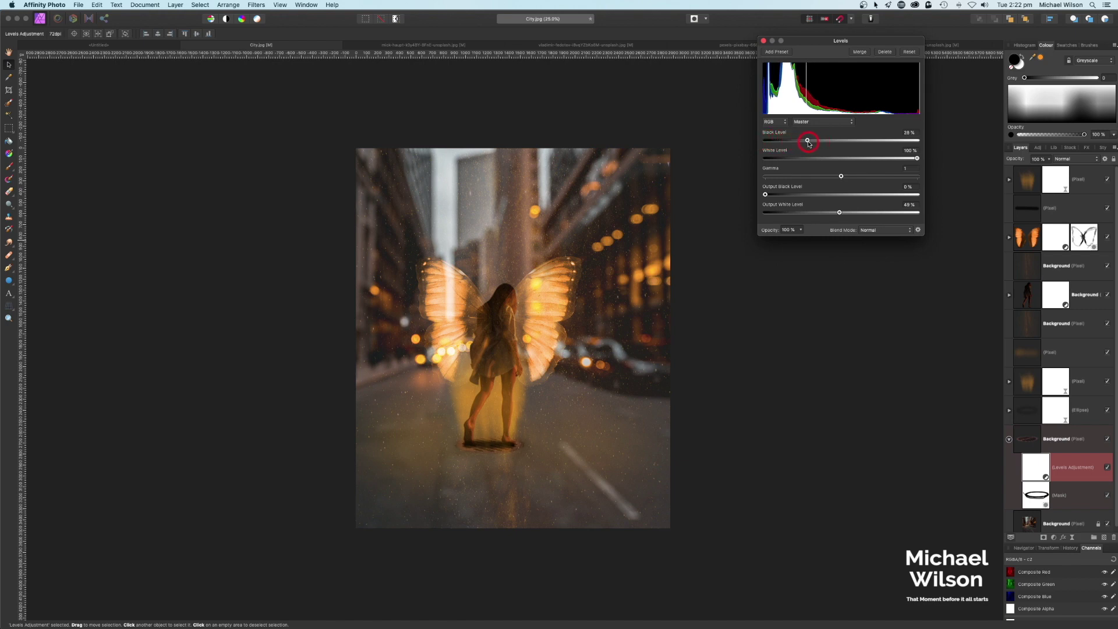
left_click(764, 42)
- Widen the manhole cover layer slightly beneath the woman's feet
left_click(1033, 441)
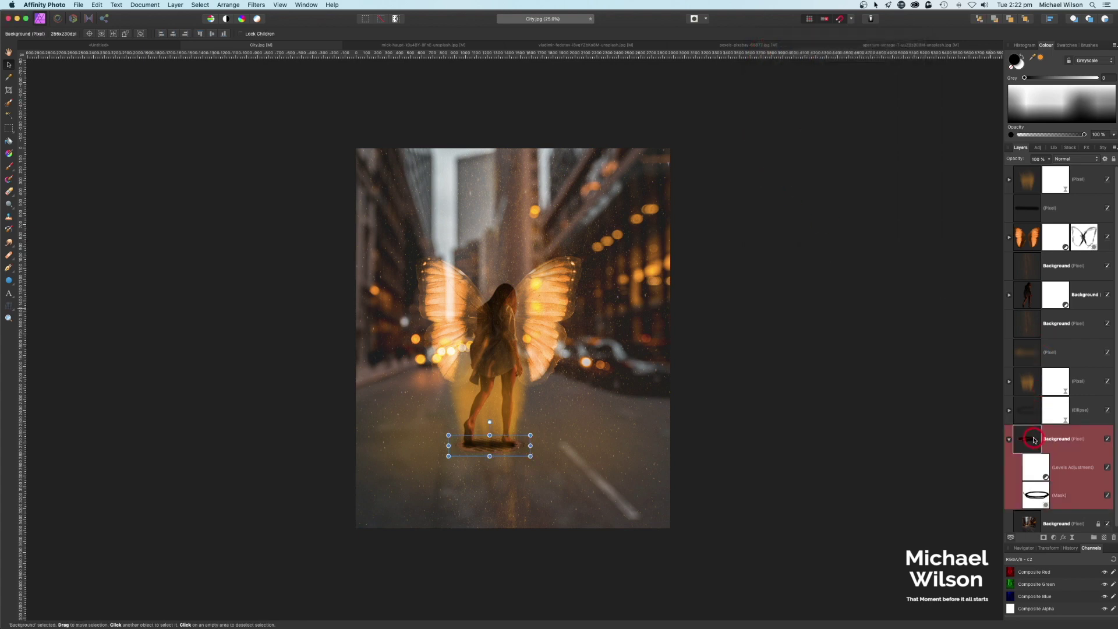
left_click_drag(531, 446, 539, 446)
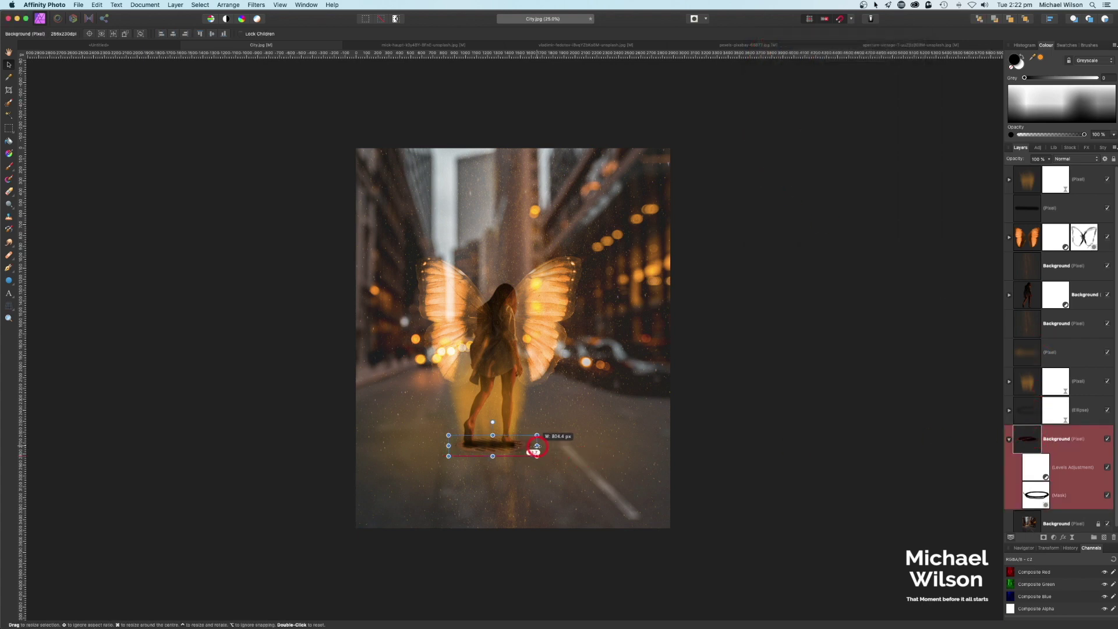
left_click(768, 426)
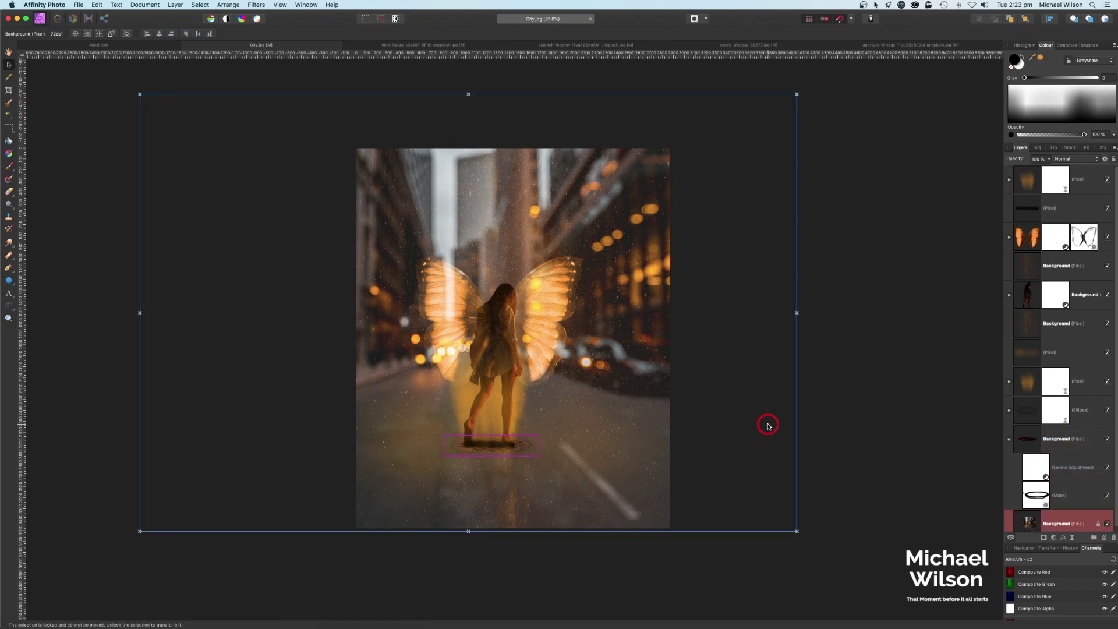
- Add a LUT adjustment at the top of the layer stack and load Instagram Look.cube from the Desktop into it
left_click(863, 383)
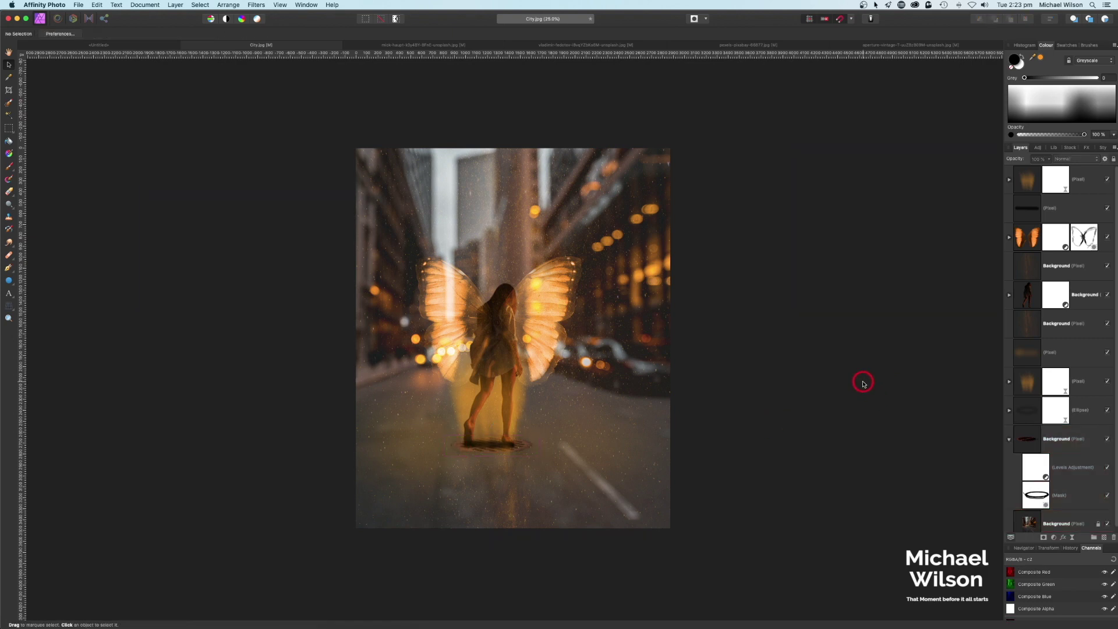
key("super+0")
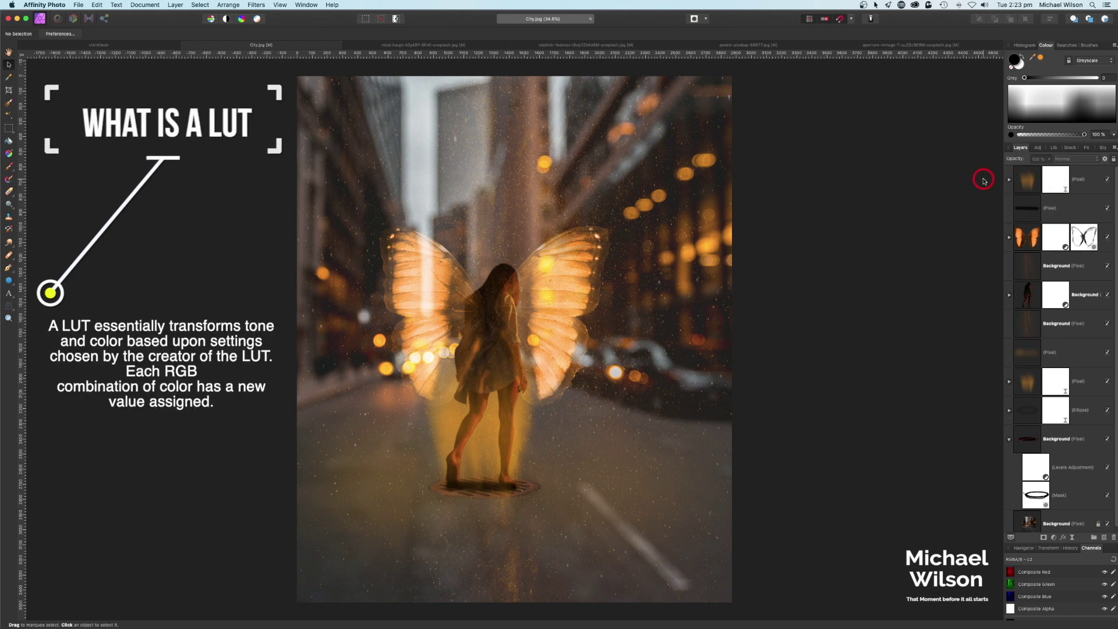
left_click(1061, 539)
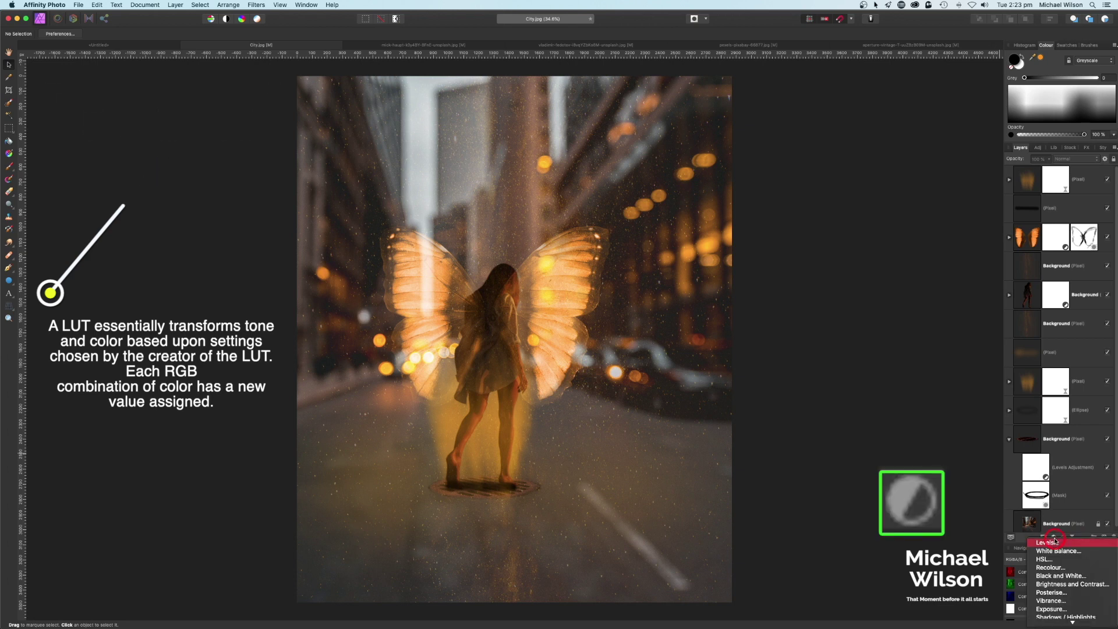
mouse_move(1045, 625)
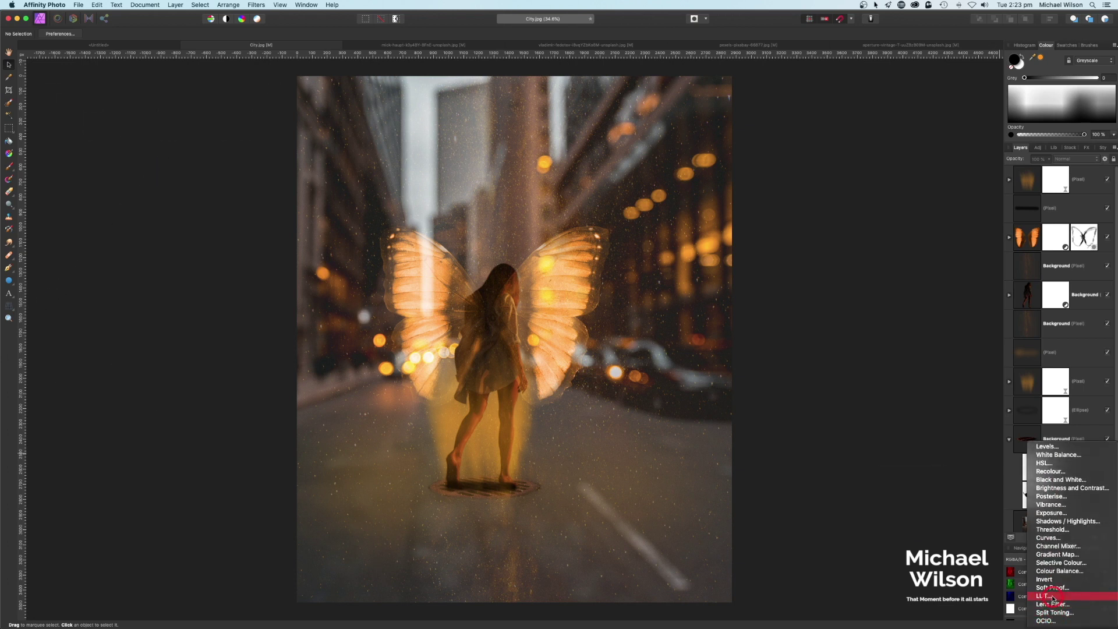
left_click(1053, 598)
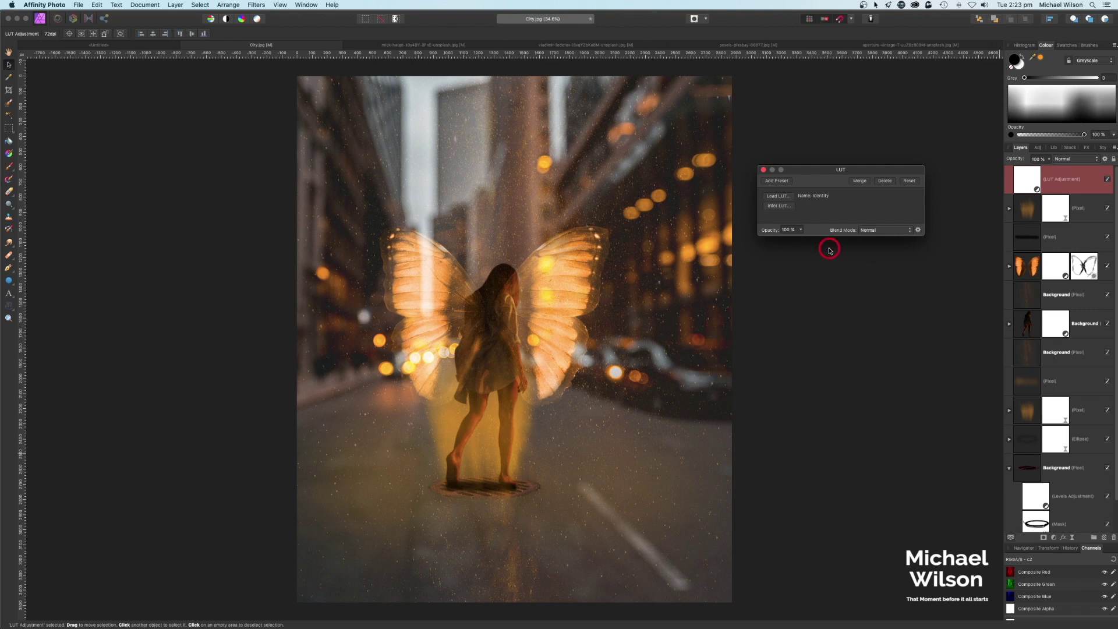
left_click(775, 197)
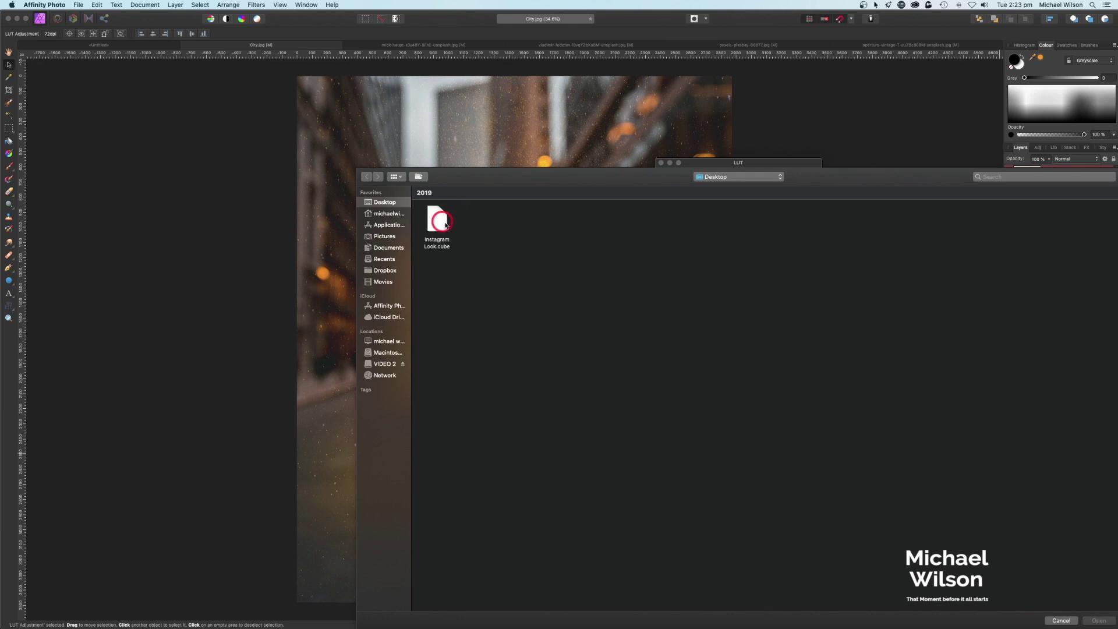
left_click(446, 226)
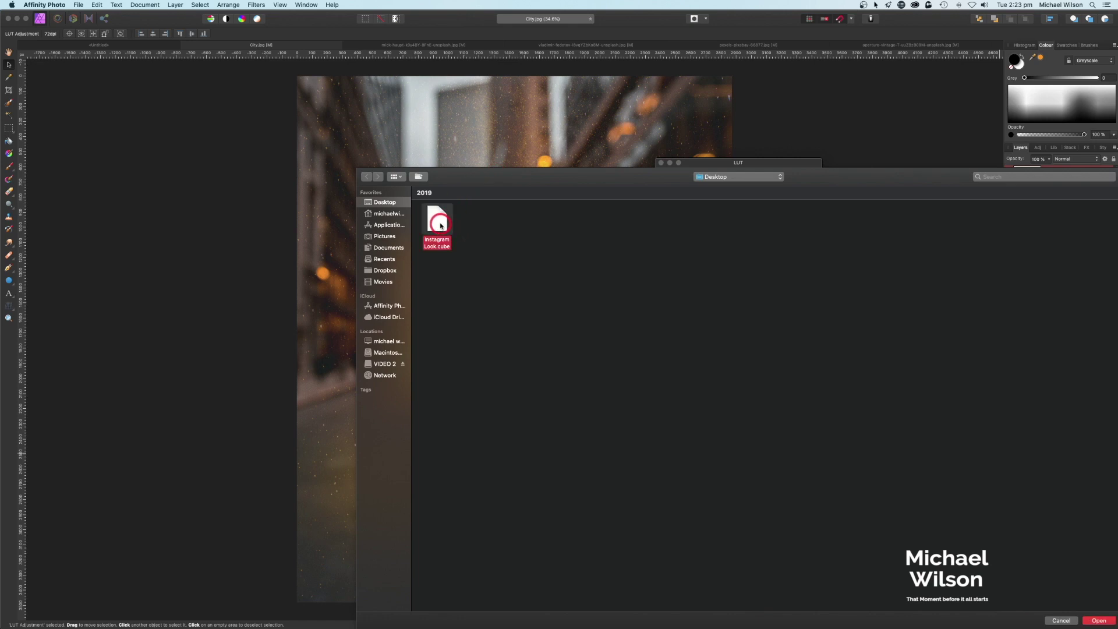
left_click(1099, 620)
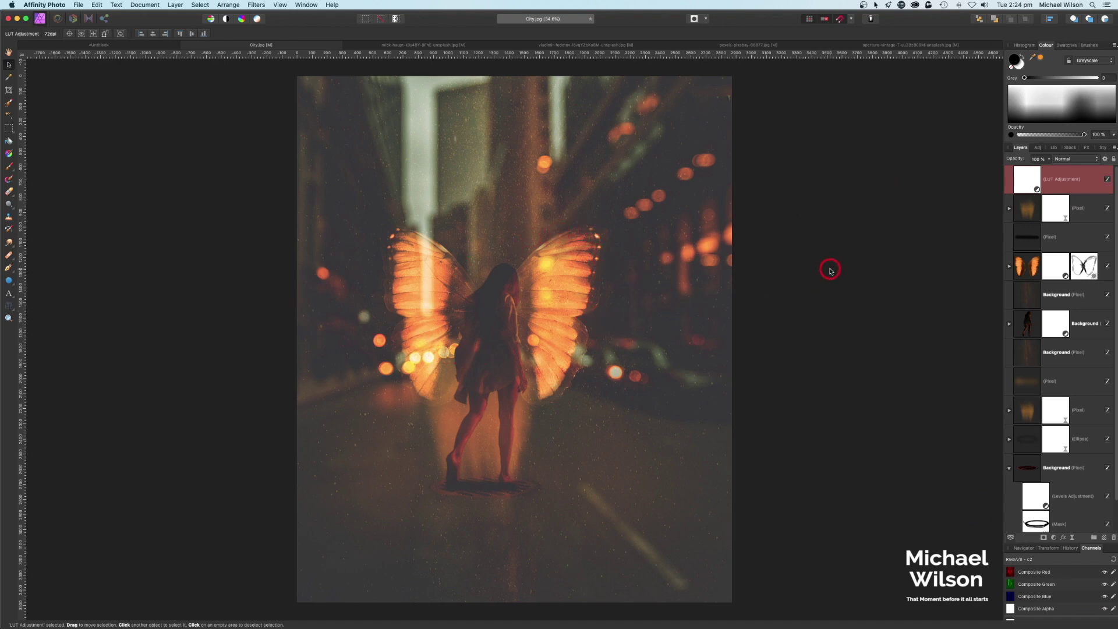
- Lower the LUT adjustment's opacity to about 60% and compare the image with the adjustment hidden and shown
left_click(1048, 159)
left_click_drag(1049, 169, 1021, 171)
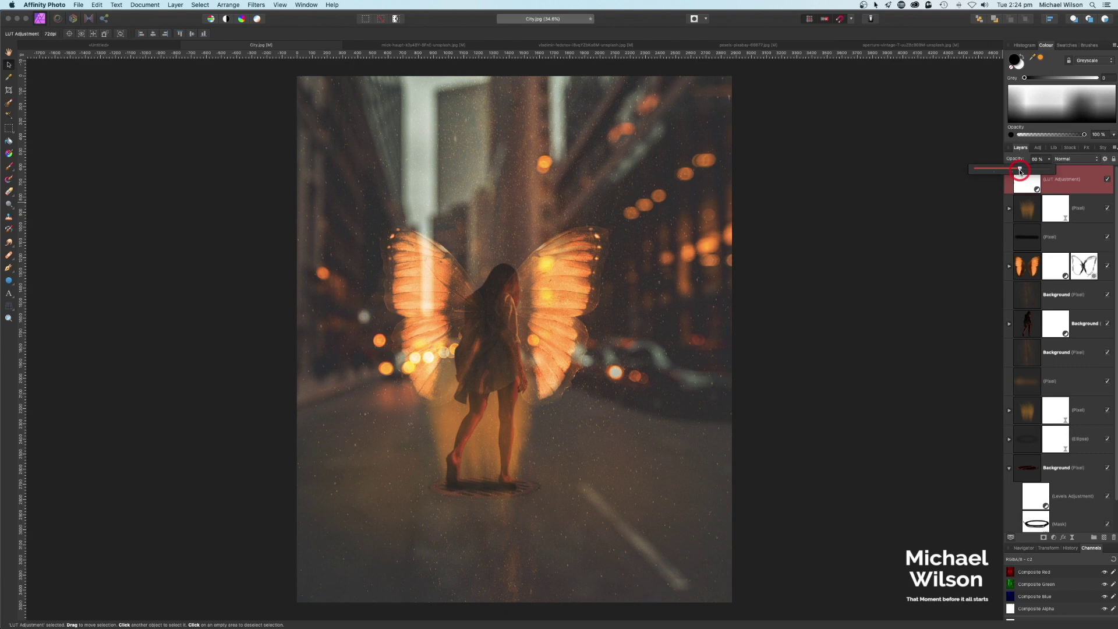
left_click(881, 210)
scroll(1057, 197, "up", 3)
scroll(1066, 192, "down", 1)
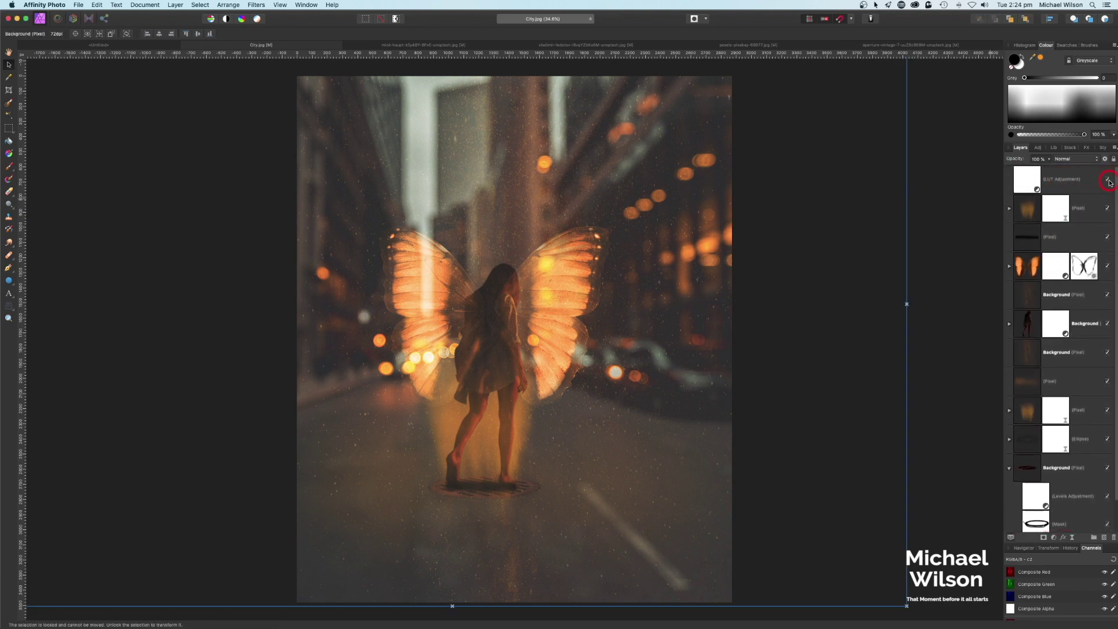
left_click(1108, 181)
left_click(1108, 181)
- Widen the upper and lower orange glow layers slightly on both sides around the woman's legs
left_click(1023, 216)
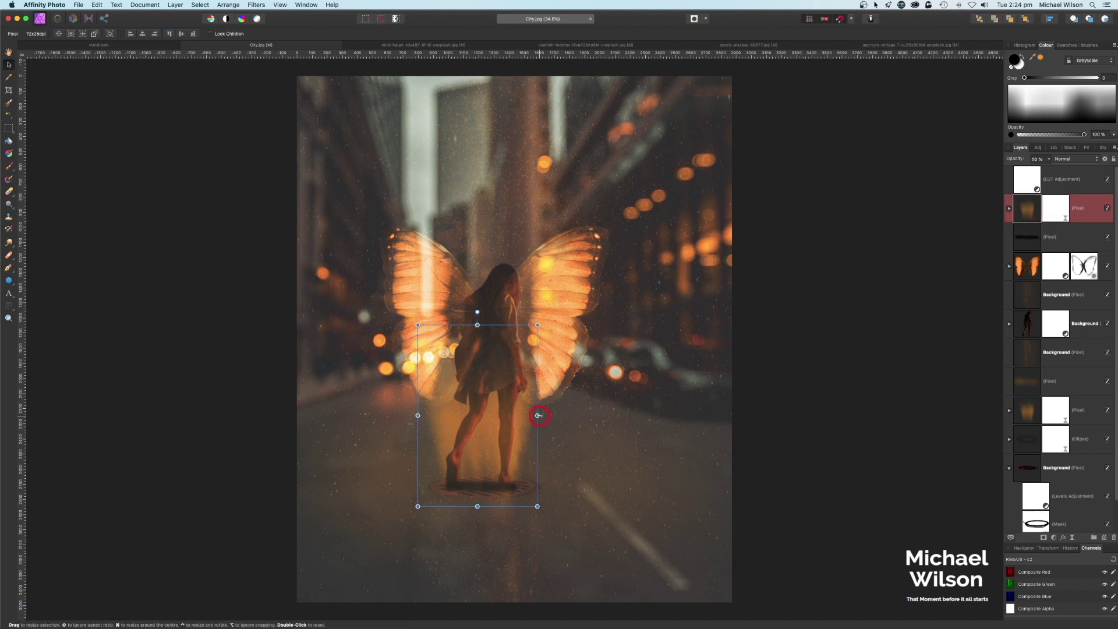
left_click_drag(538, 416, 550, 415)
left_click_drag(418, 415, 405, 415)
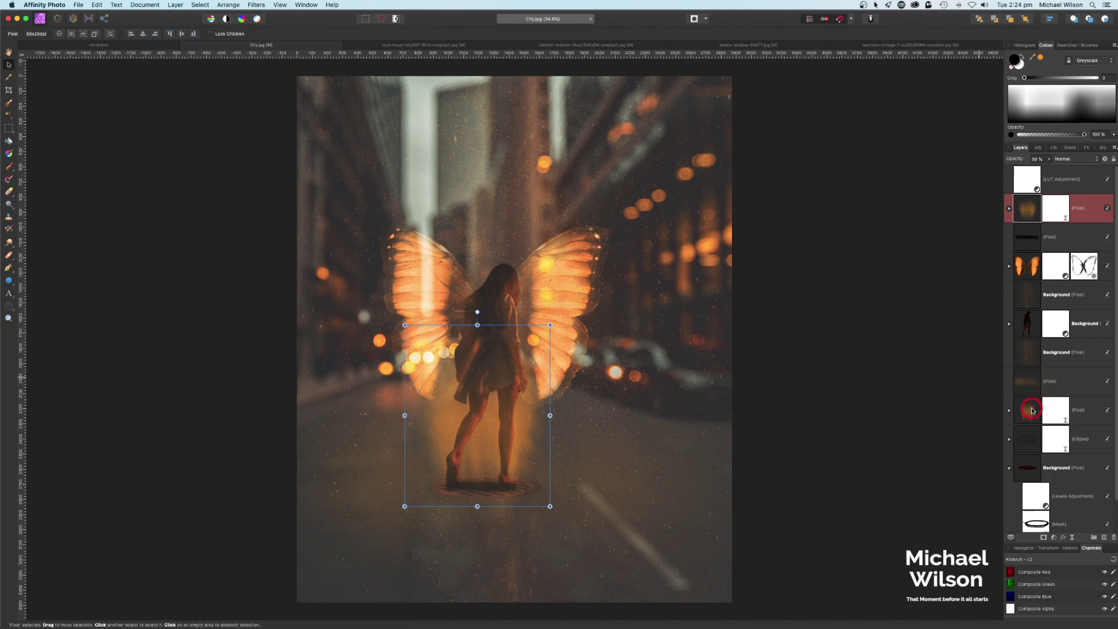
left_click(1032, 411)
left_click_drag(542, 408, 548, 408)
left_click_drag(418, 408, 411, 408)
left_click(841, 374)
left_click(363, 215)
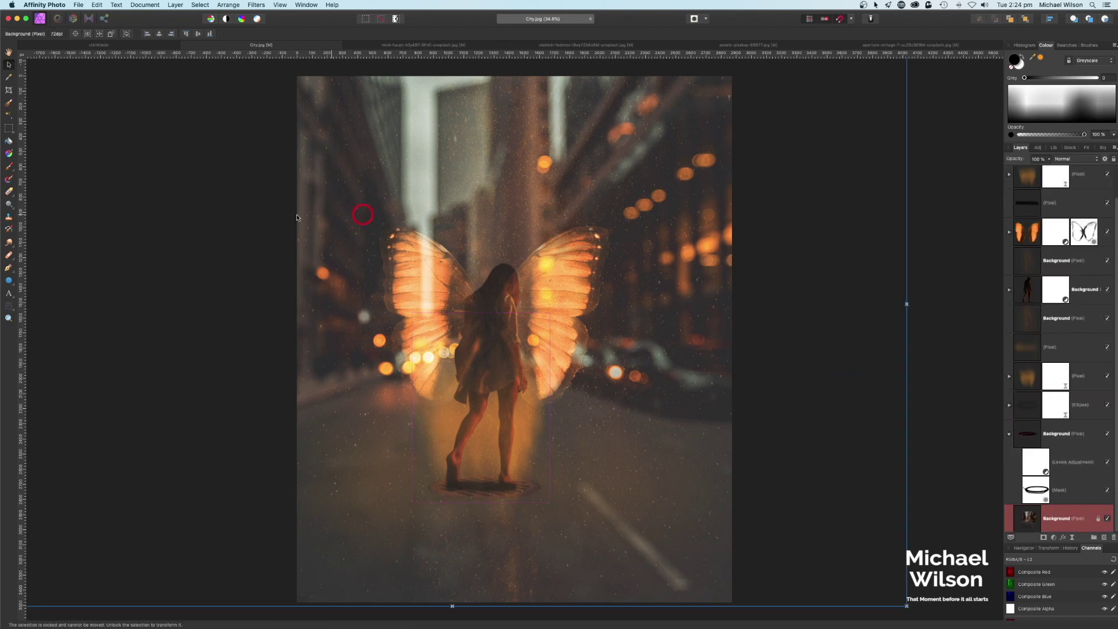
key("h")
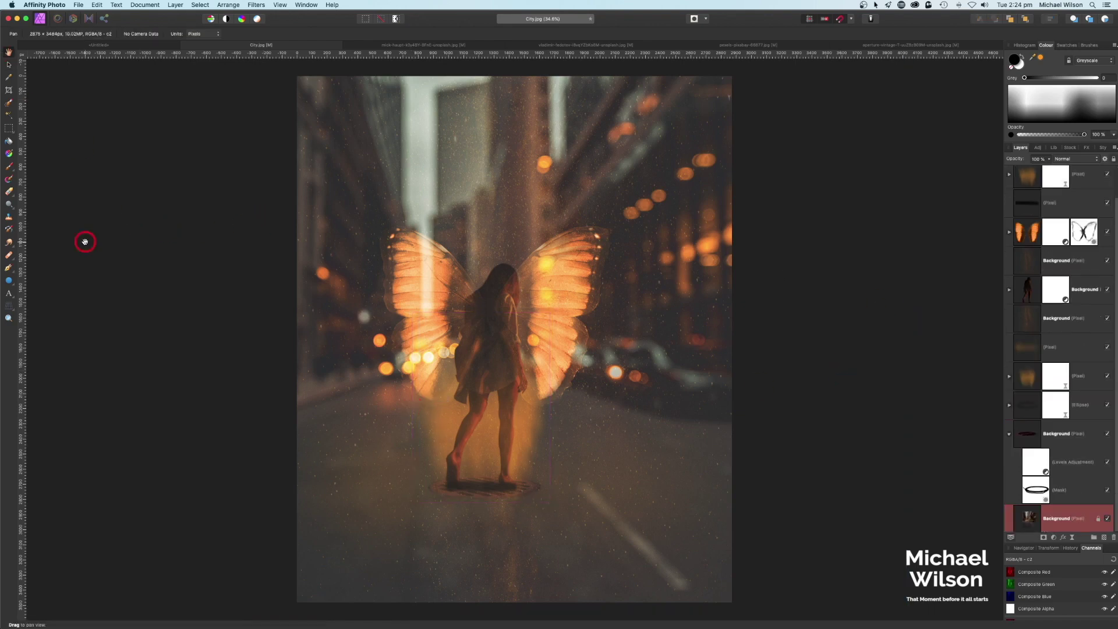